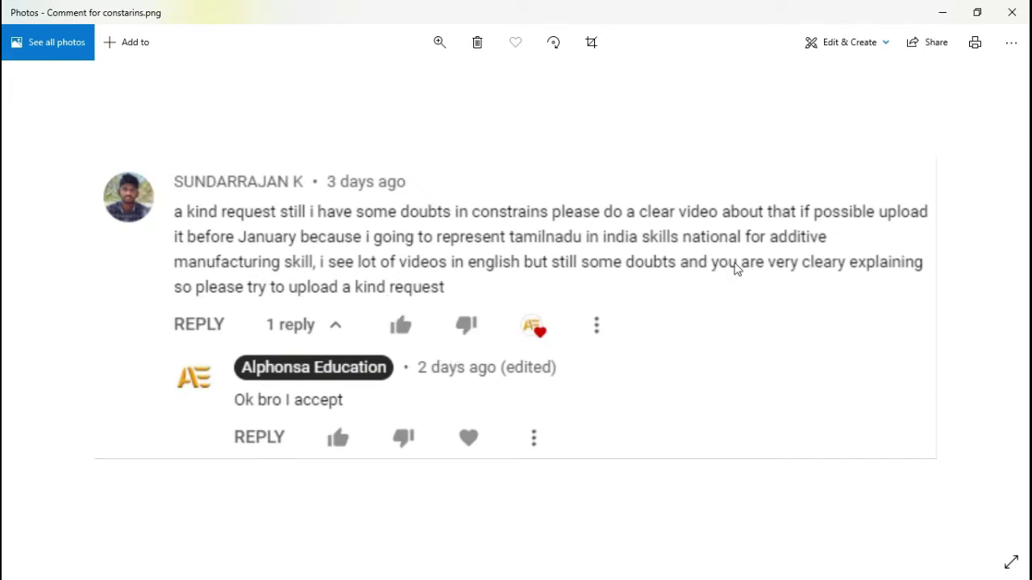
# - Zoom the constraints comment image in Photos to best fit the window
pyautogui.click(441, 43)
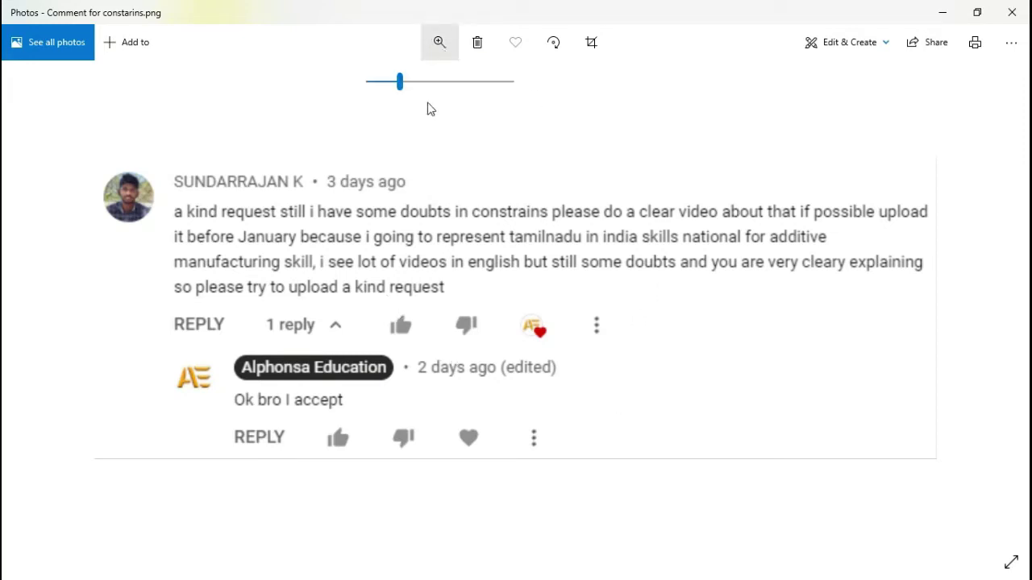
pyautogui.moveTo(402, 90); pyautogui.dragTo(369, 84)
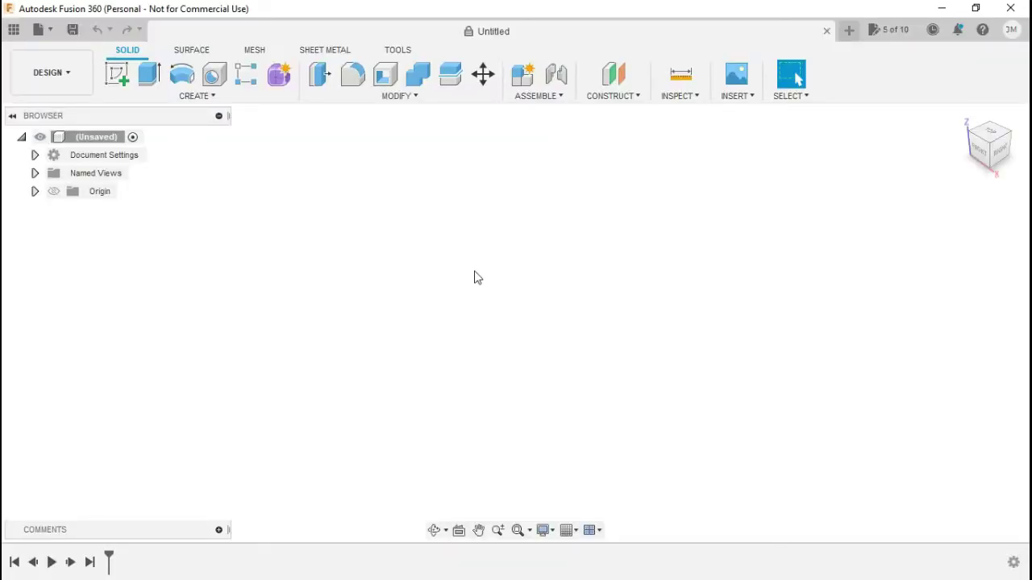
# - Begin a new sketch on the vertical (right) origin plane
pyautogui.click(121, 79)
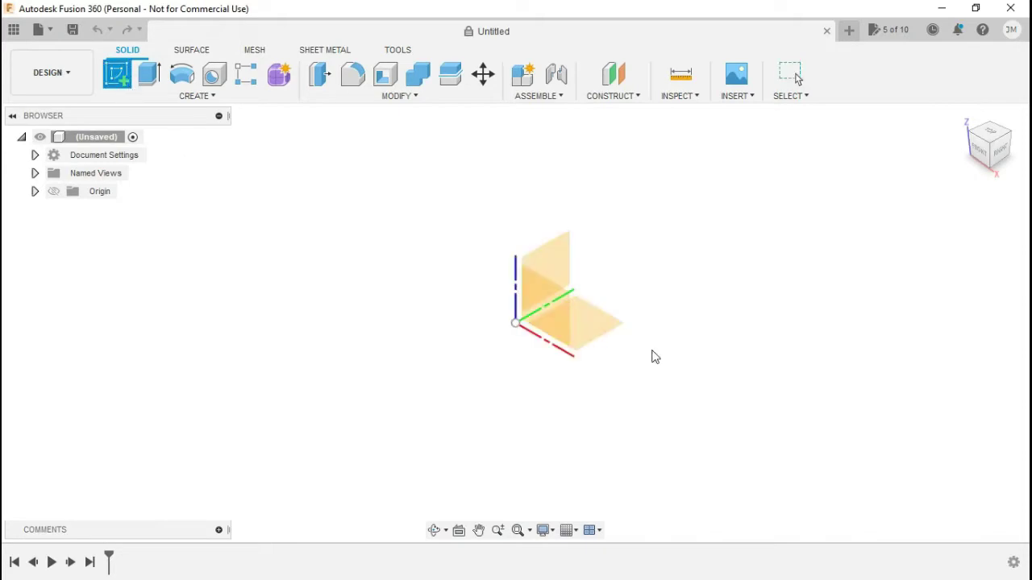
pyautogui.click(565, 267)
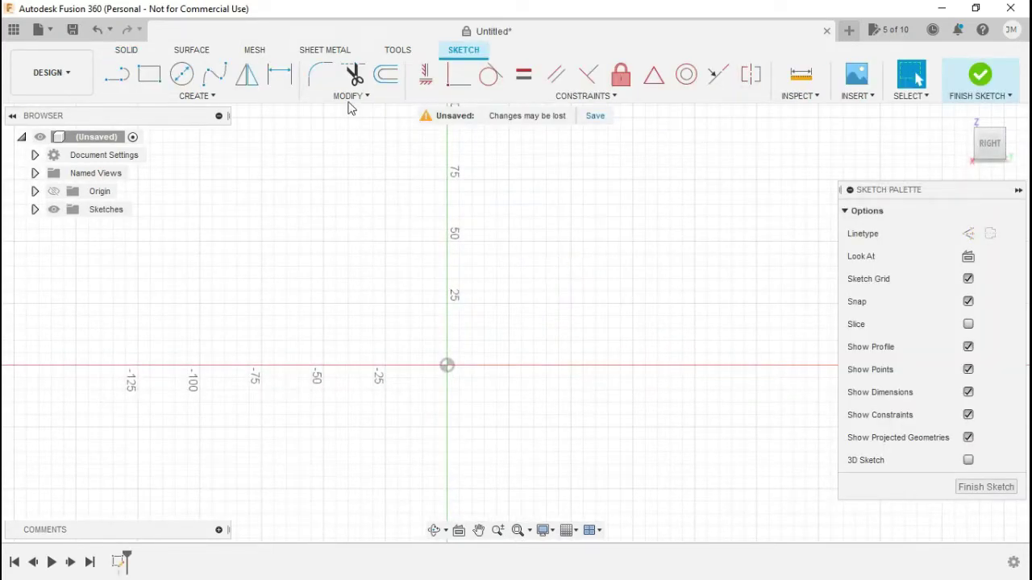
pyautogui.moveTo(182, 73)
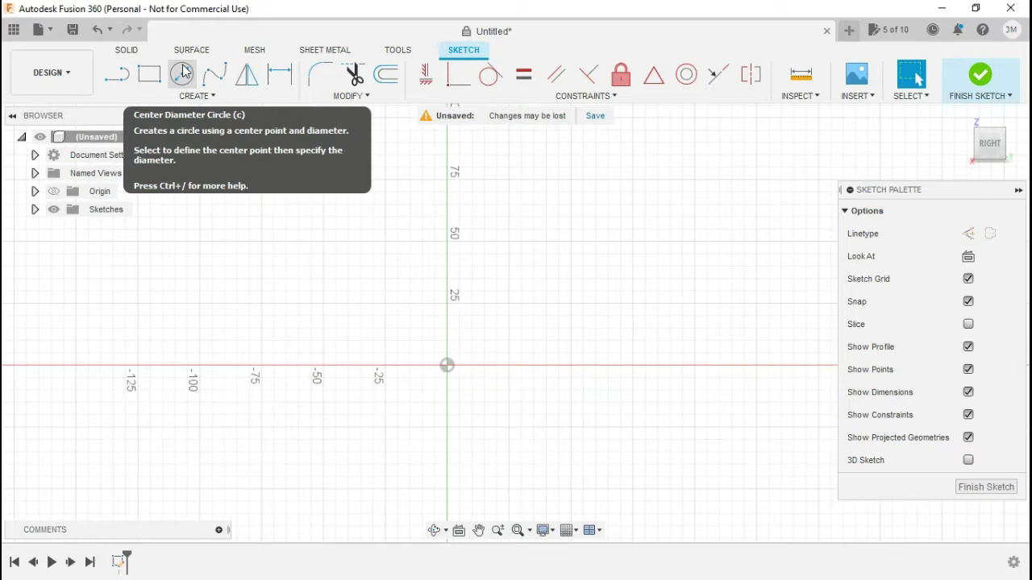
# - Draw a center-diameter circle of about 36 mm
pyautogui.click(182, 75)
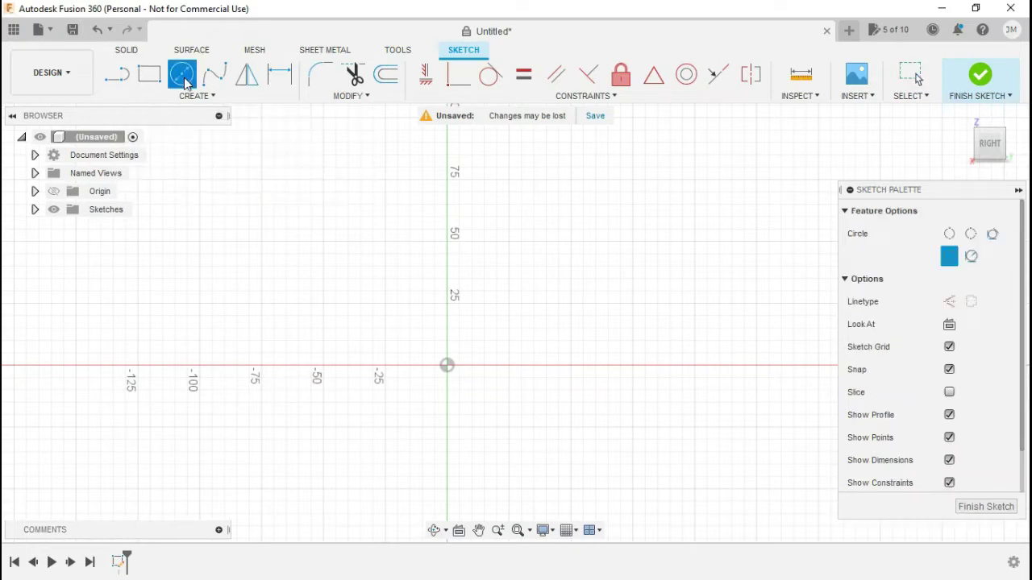
pyautogui.click(509, 291)
pyautogui.click(549, 309)
pyautogui.press('Escape')
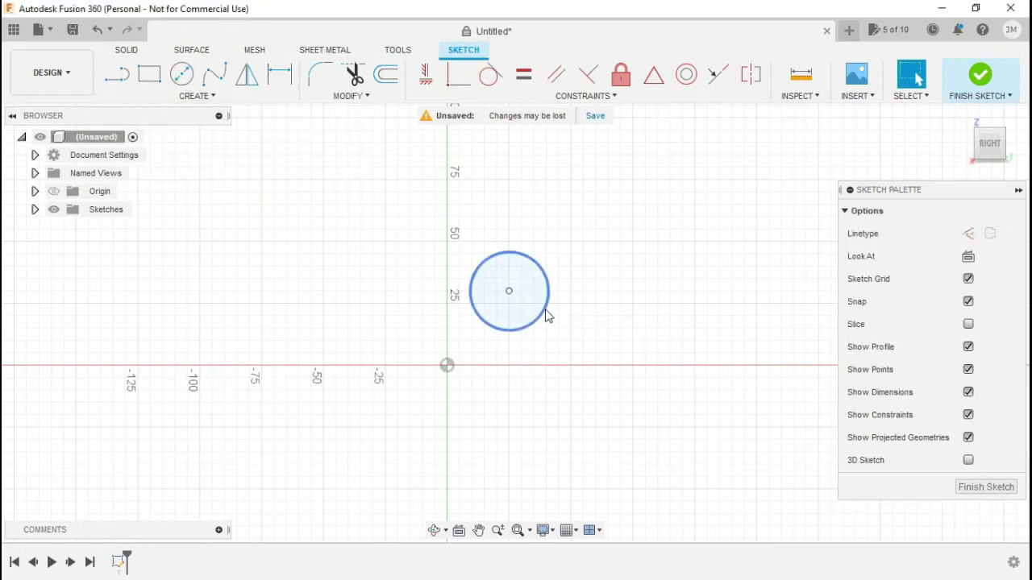
pyautogui.click(548, 315)
pyautogui.moveTo(553, 323); pyautogui.dragTo(550, 321)
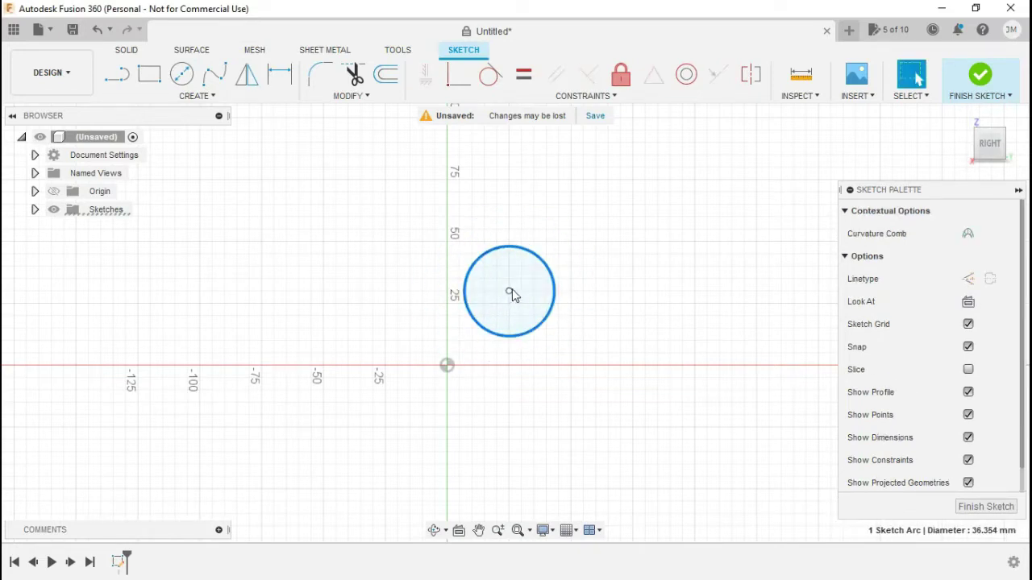
# - Drag the circle's centre point onto the sketch origin
pyautogui.moveTo(510, 291); pyautogui.dragTo(517, 351)
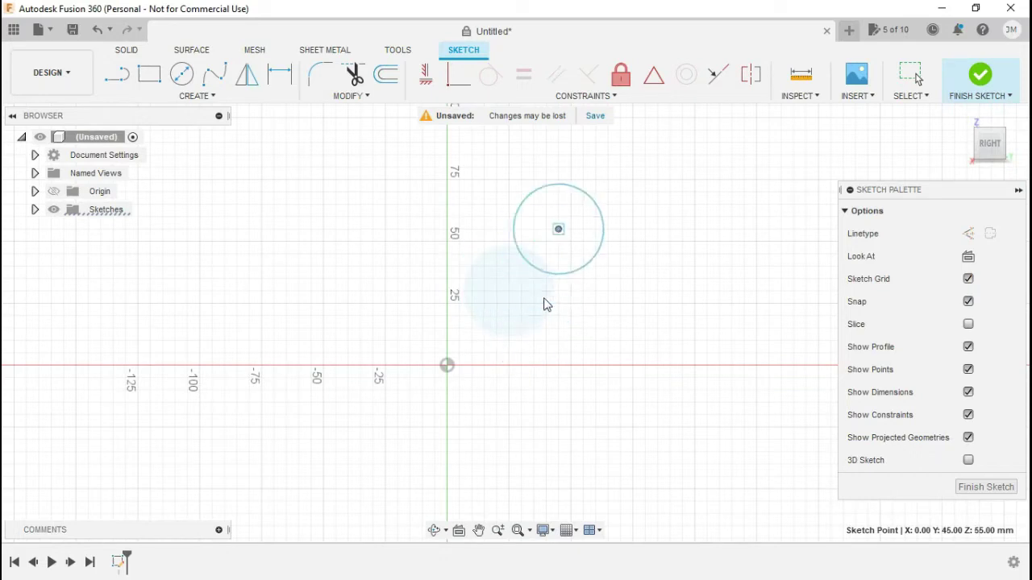
pyautogui.moveTo(518, 351)
pyautogui.mouseDown()
pyautogui.moveTo(533, 279)
pyautogui.moveTo(453, 364)
pyautogui.mouseUp()
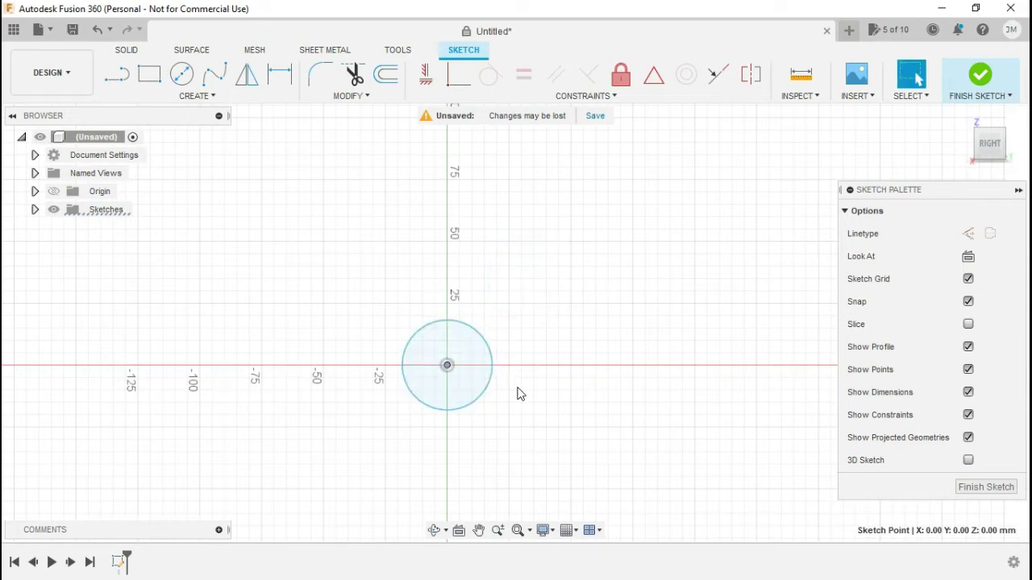
pyautogui.click(449, 369)
pyautogui.click(654, 97)
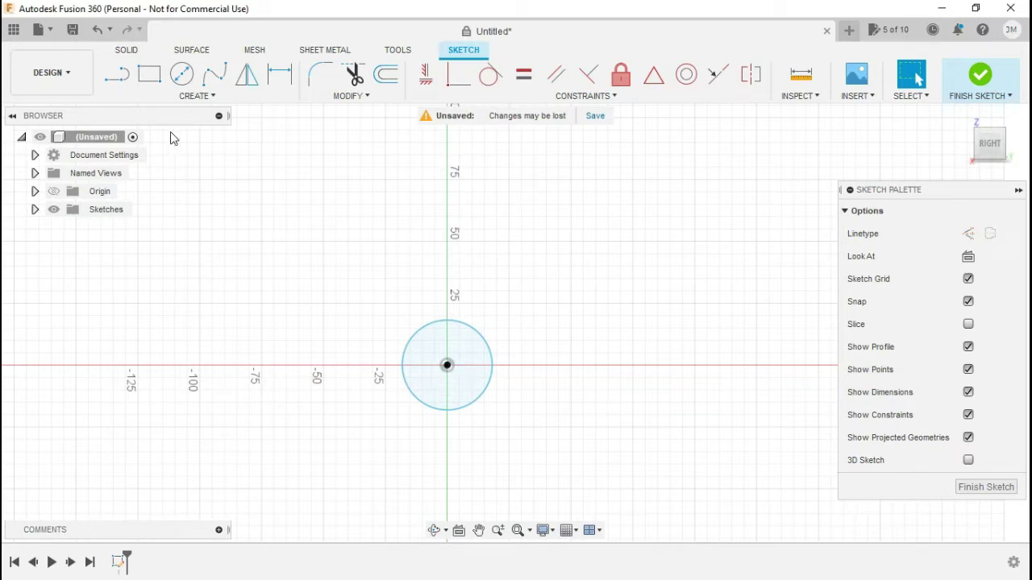
# - Draw two lines from the circle meeting at an apex to its right
pyautogui.click(125, 78)
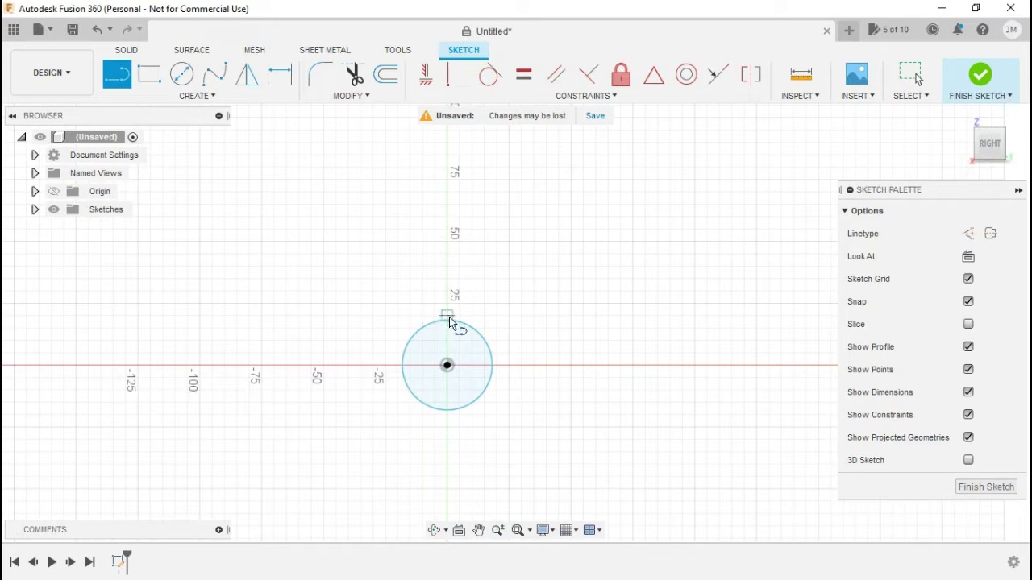
pyautogui.click(449, 320)
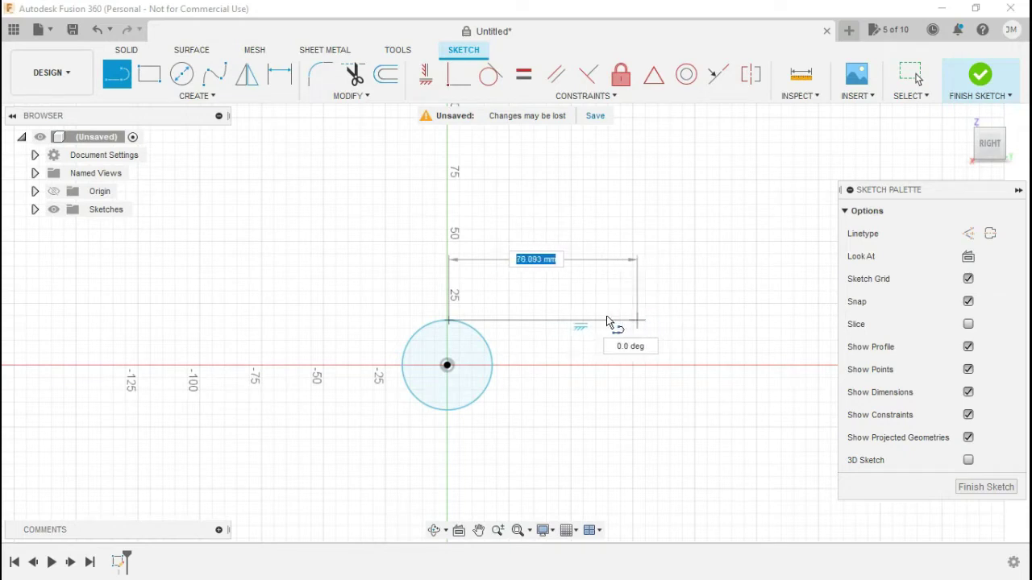
pyautogui.moveTo(572, 320)
pyautogui.mouseDown()
pyautogui.moveTo(446, 200)
pyautogui.moveTo(557, 288)
pyautogui.mouseUp()
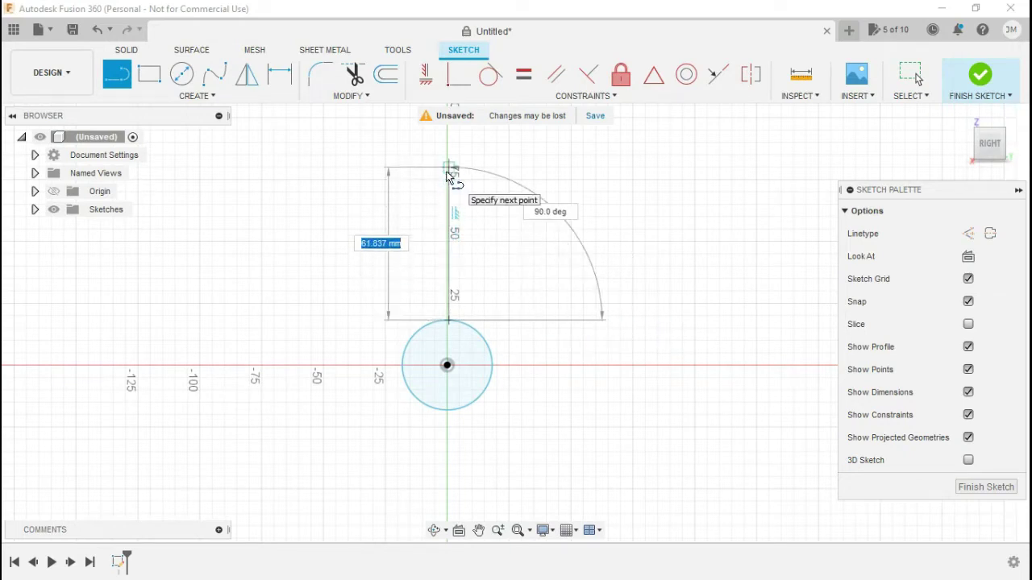
pyautogui.click(633, 339)
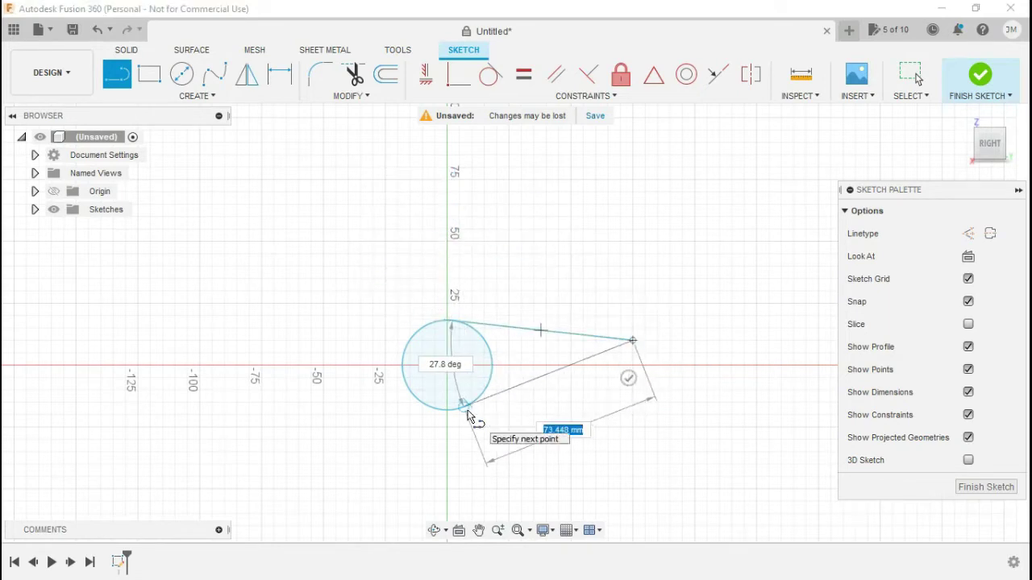
pyautogui.click(465, 408)
pyautogui.press('Escape')
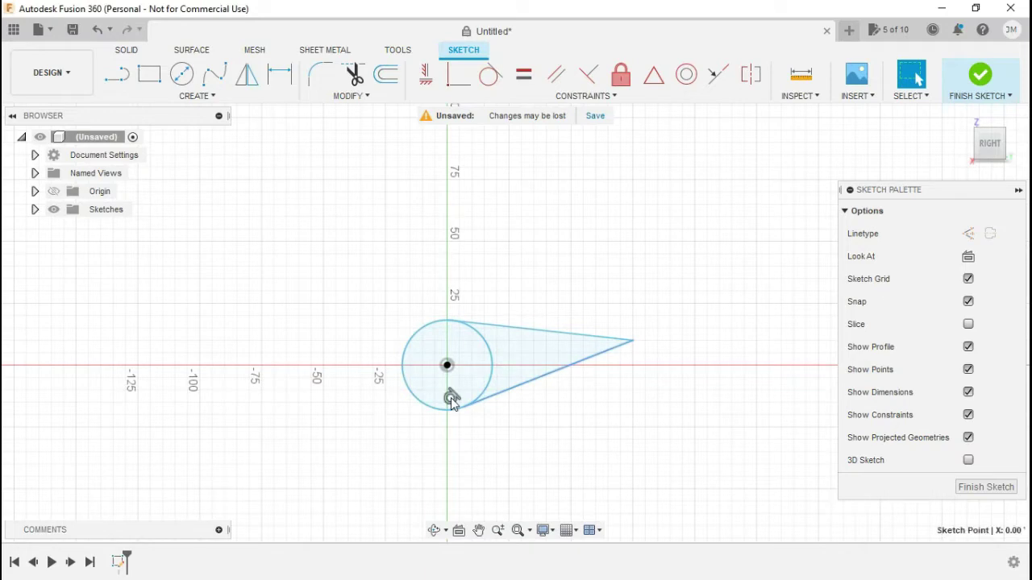
# - Reposition the apex and enlarge the circle to about 86.5 mm diameter
pyautogui.click(471, 411)
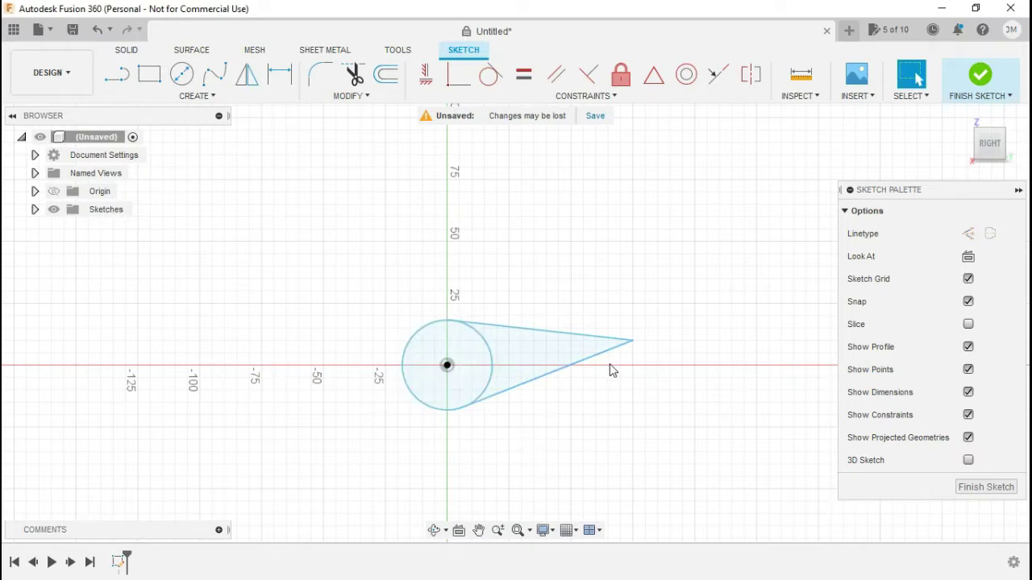
pyautogui.moveTo(633, 340); pyautogui.dragTo(645, 377)
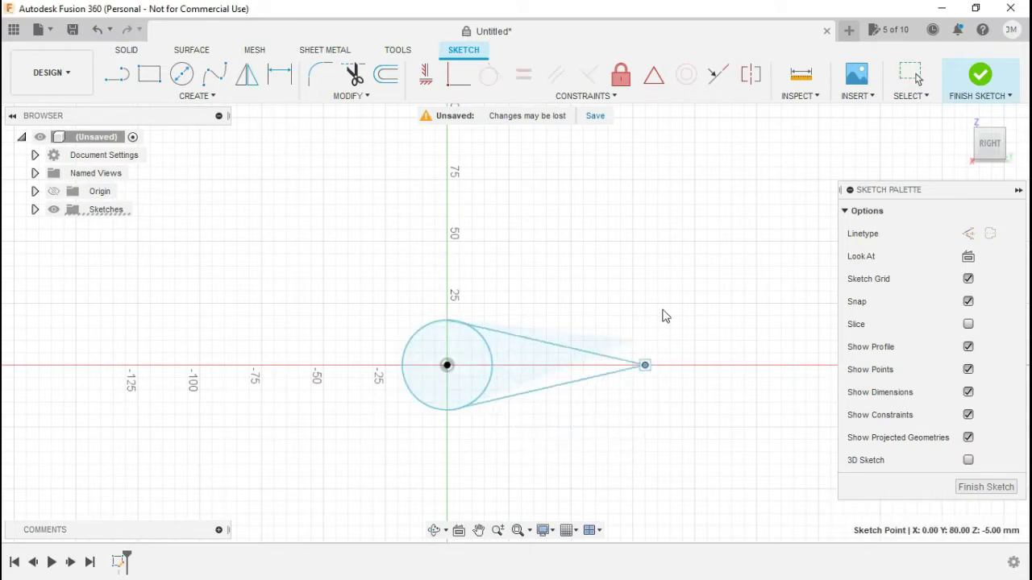
pyautogui.moveTo(661, 327); pyautogui.dragTo(676, 314)
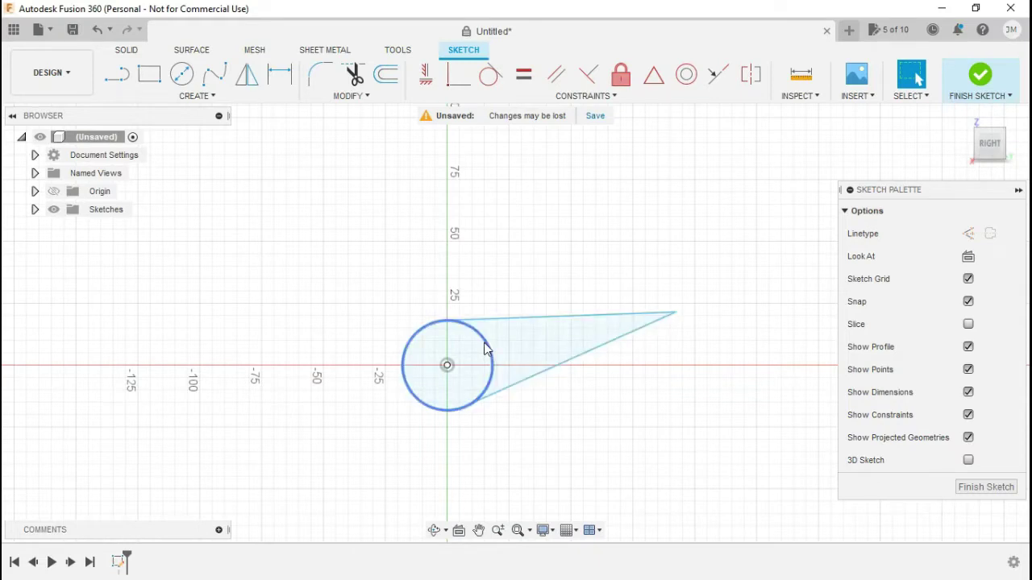
pyautogui.moveTo(490, 352); pyautogui.dragTo(553, 355)
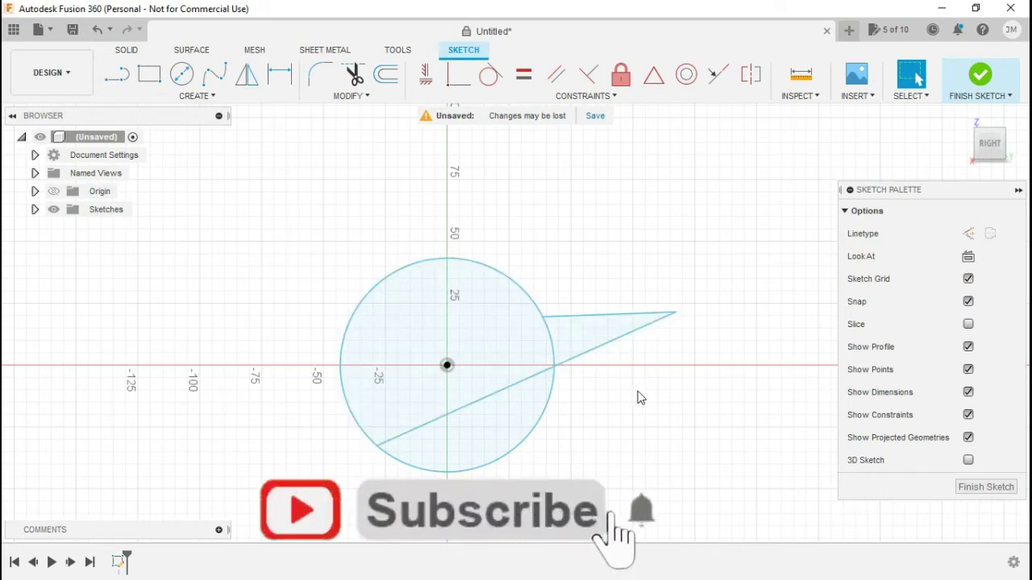
# - Undo the circle enlargement and dimension the circle's diameter at 35 mm
pyautogui.hotkey('ctrl', 'z')
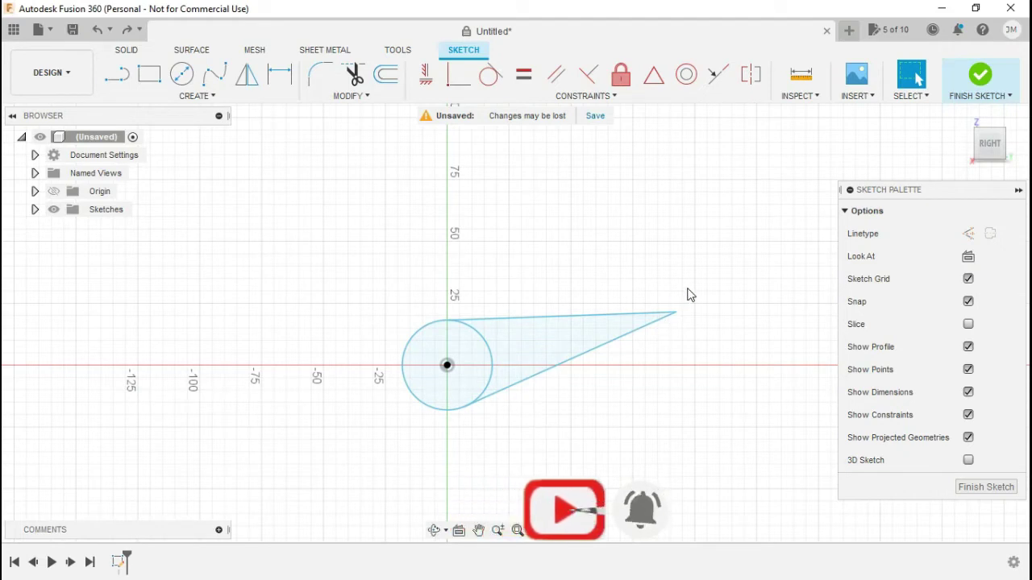
pyautogui.click(273, 73)
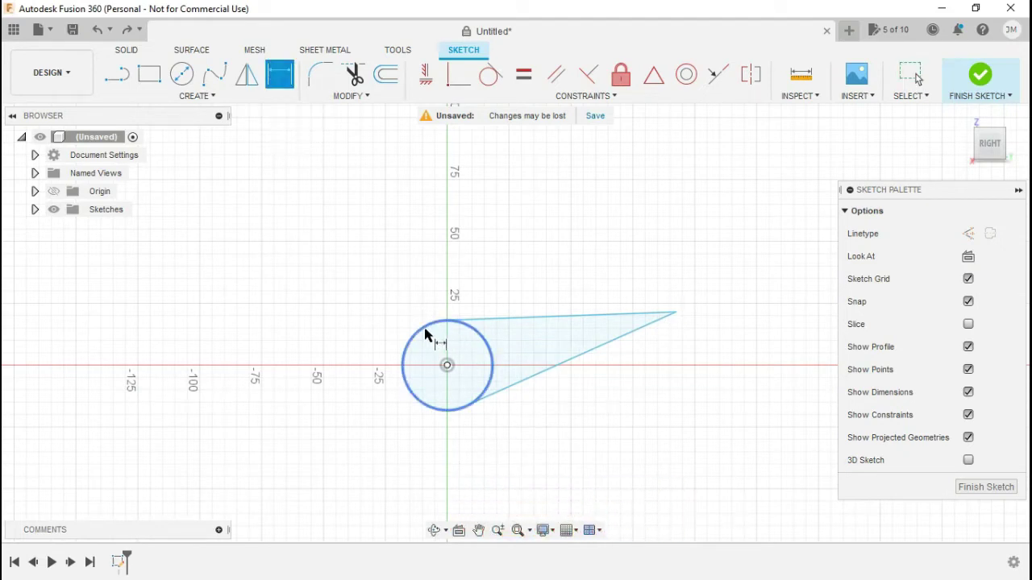
pyautogui.click(416, 333)
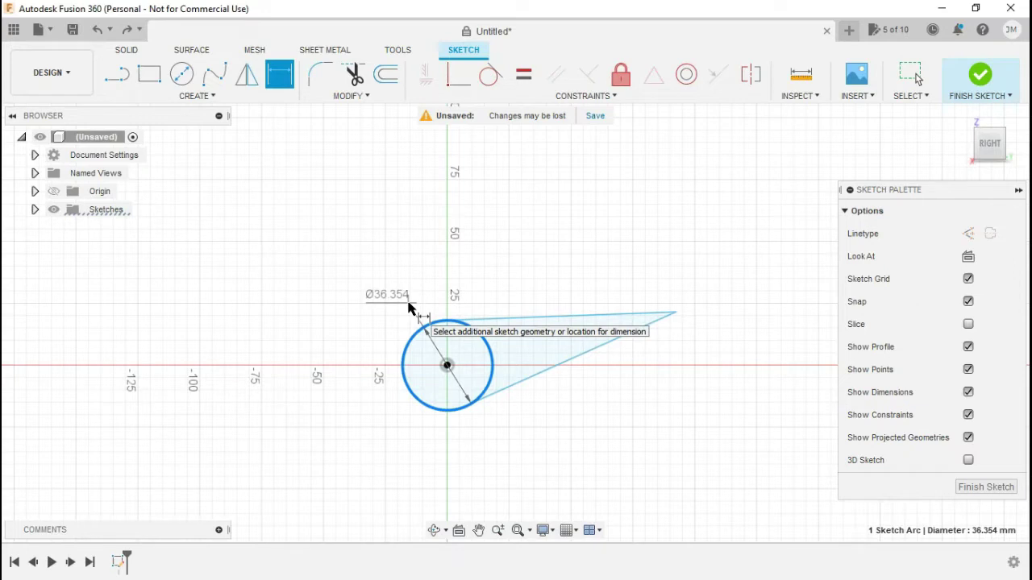
pyautogui.click(409, 307)
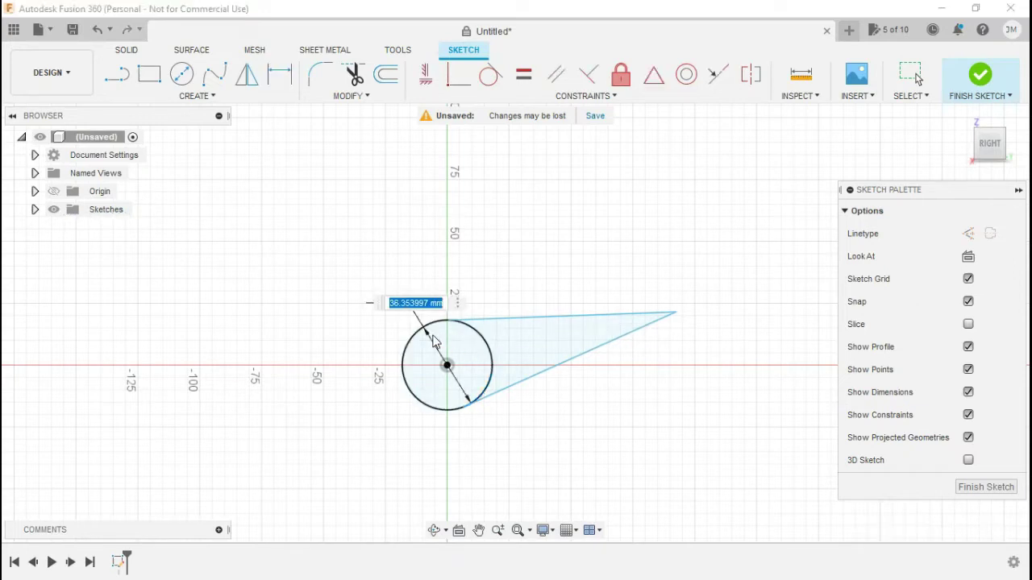
pyautogui.write('35')
pyautogui.press('Return')
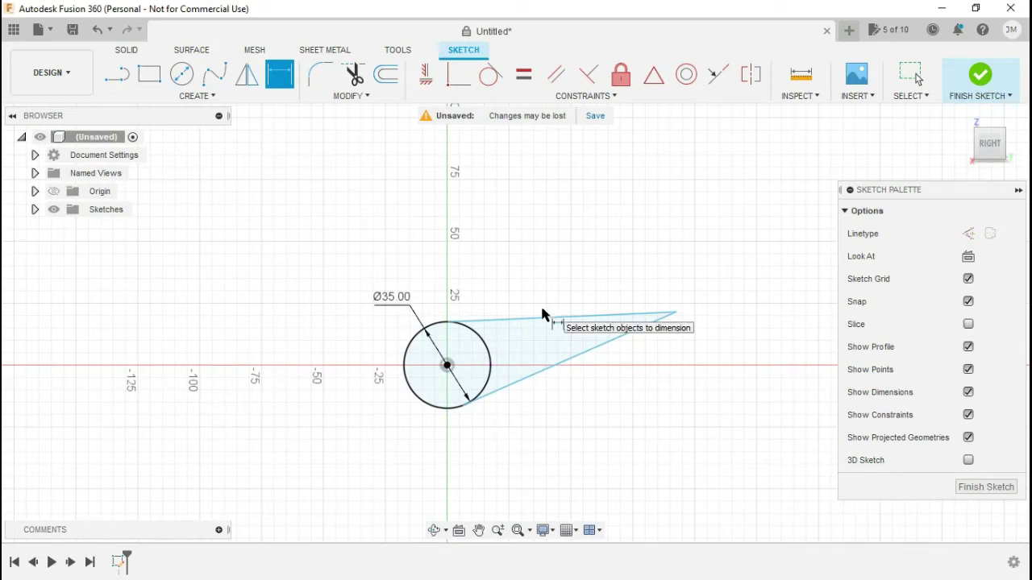
# - Dimension the upper and lower lines at 90 and 95 mm
pyautogui.click(550, 323)
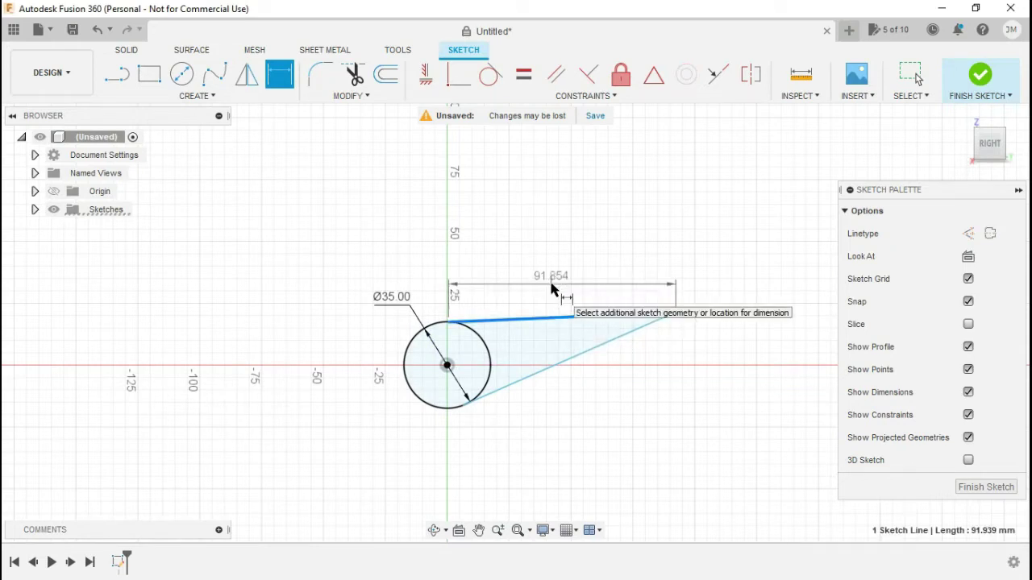
pyautogui.click(571, 297)
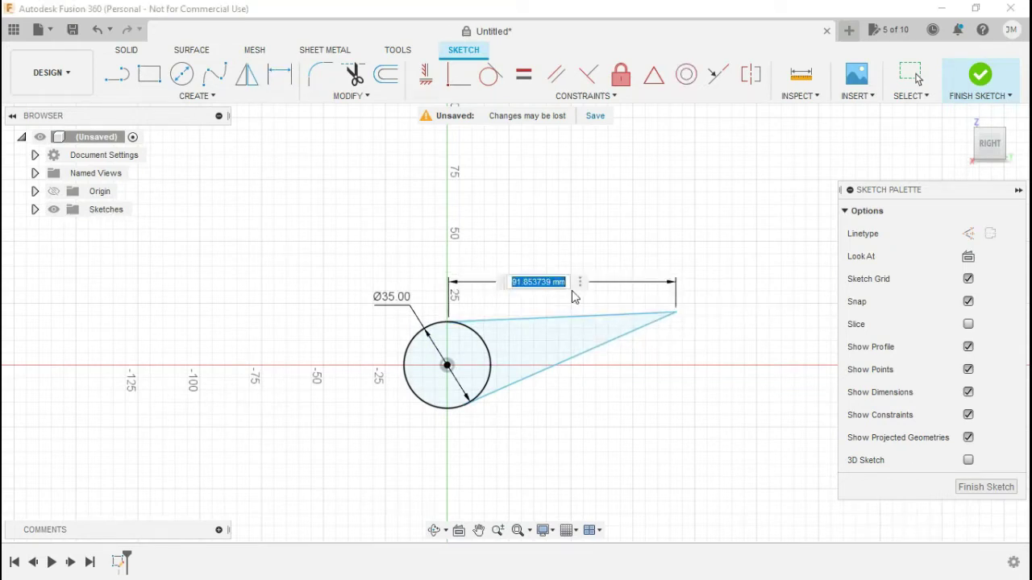
pyautogui.write('90')
pyautogui.press('Return')
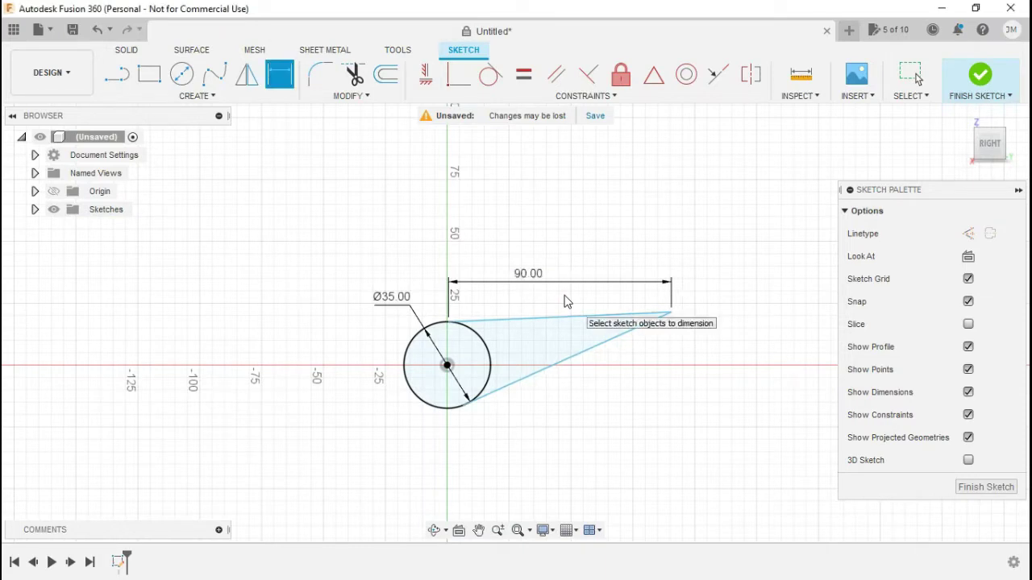
pyautogui.click(600, 345)
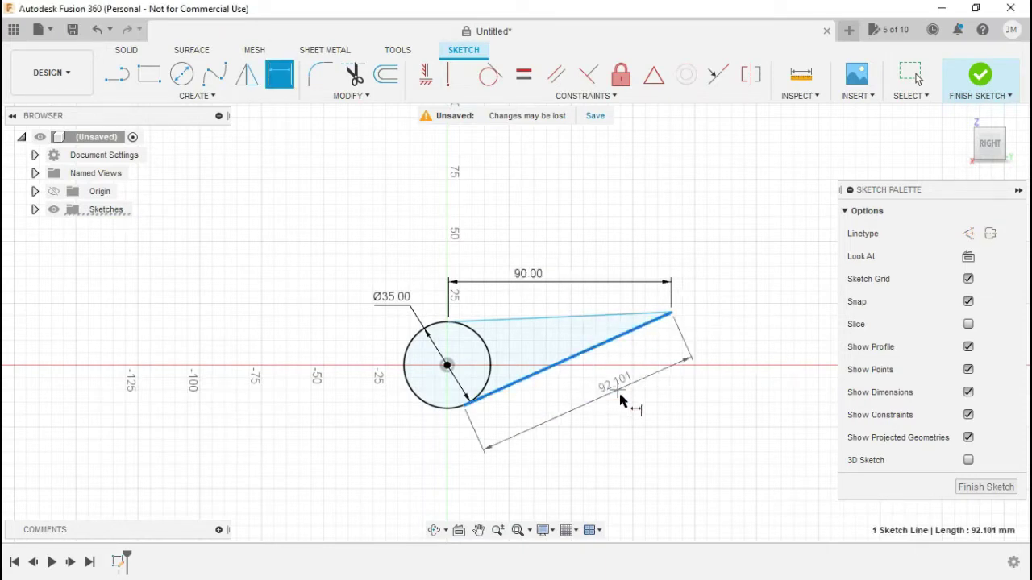
pyautogui.click(617, 379)
pyautogui.write('95')
pyautogui.press('Return')
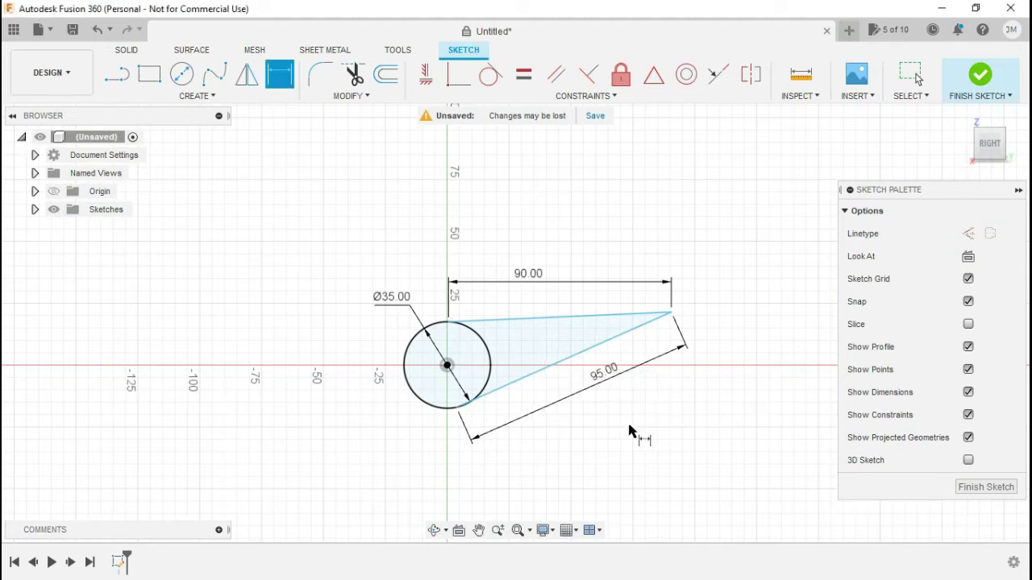
pyautogui.press('Escape')
# - Drag the apex below the circle, then select and deselect the lower line and circle
pyautogui.moveTo(671, 313)
pyautogui.mouseDown()
pyautogui.moveTo(533, 506)
pyautogui.moveTo(492, 226)
pyautogui.moveTo(403, 207)
pyautogui.mouseUp()
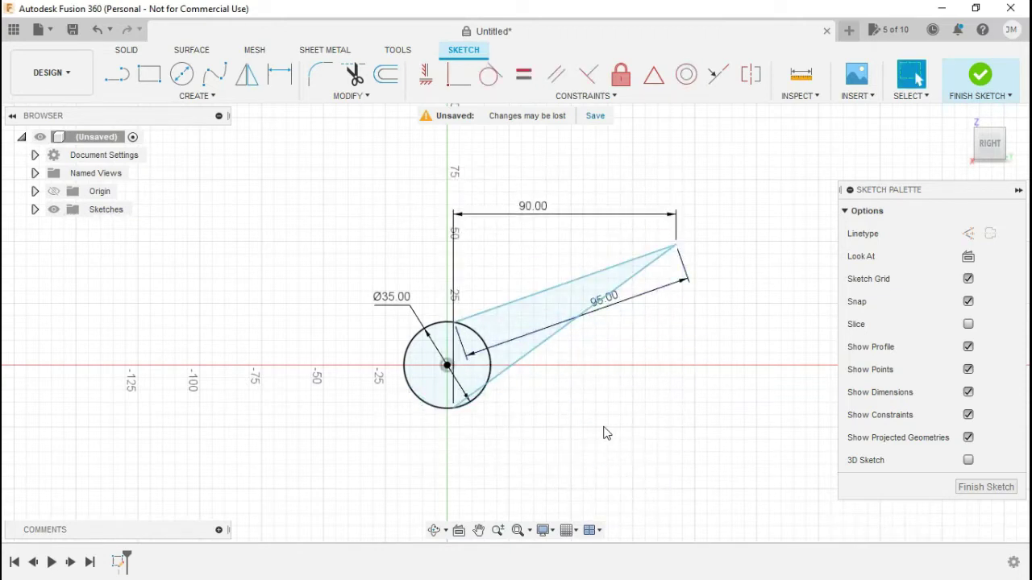
pyautogui.click(474, 408)
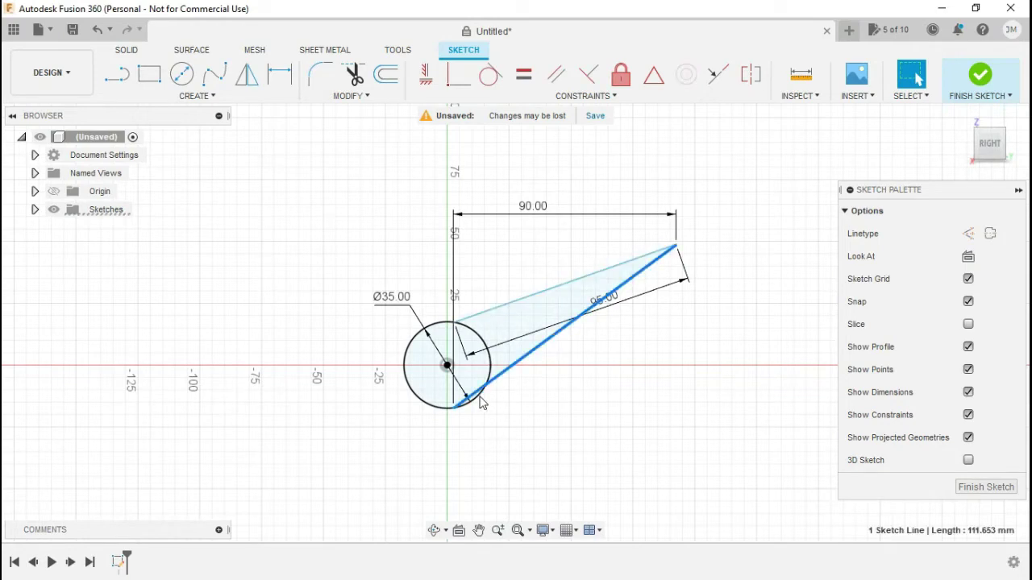
pyautogui.keyDown('shift'); pyautogui.click(474, 408); pyautogui.keyUp('shift')
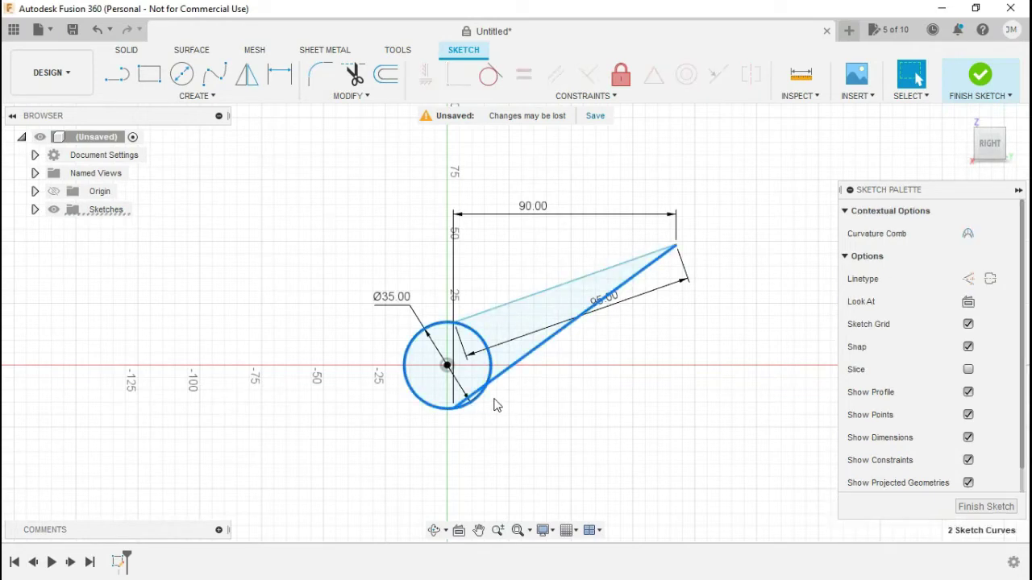
pyautogui.click(495, 405)
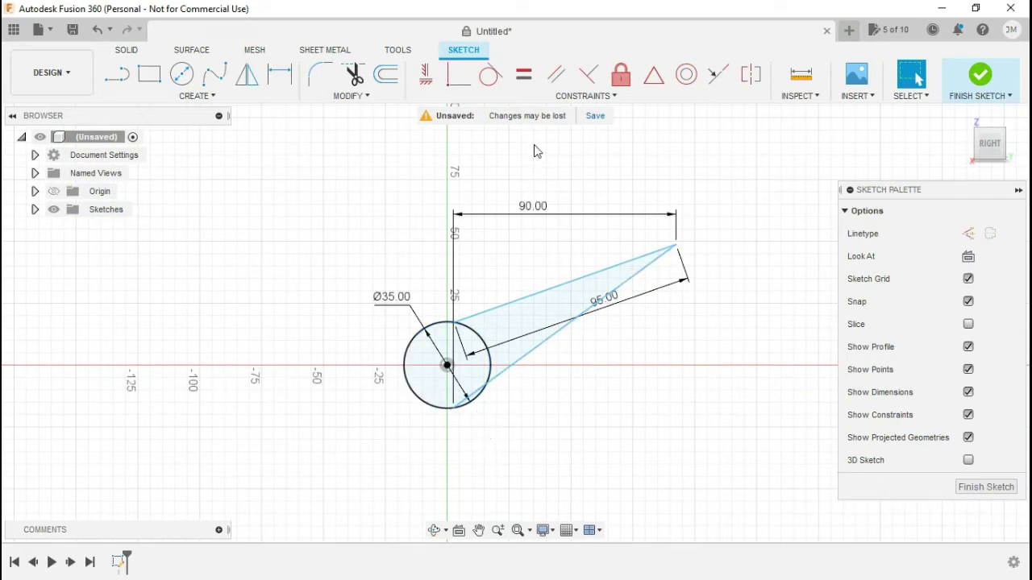
# - Make both the lower and upper lines tangent to the 35 mm circle
pyautogui.click(557, 97)
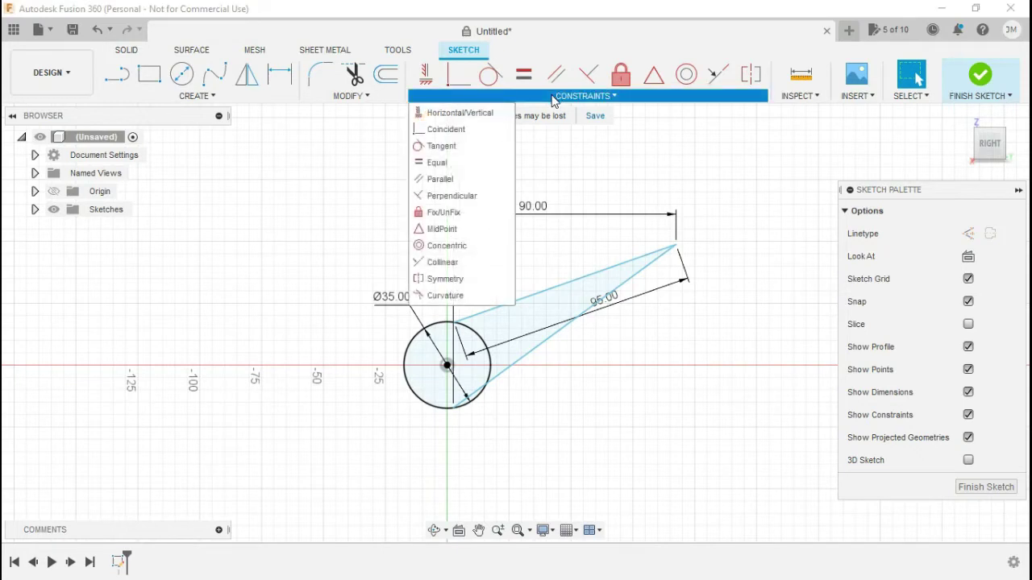
pyautogui.click(468, 149)
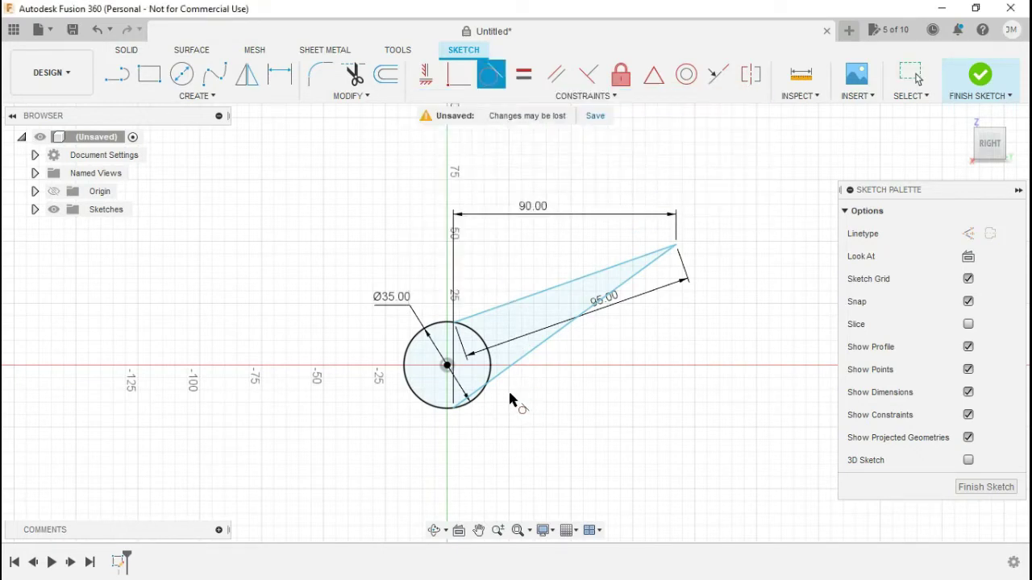
pyautogui.click(493, 369)
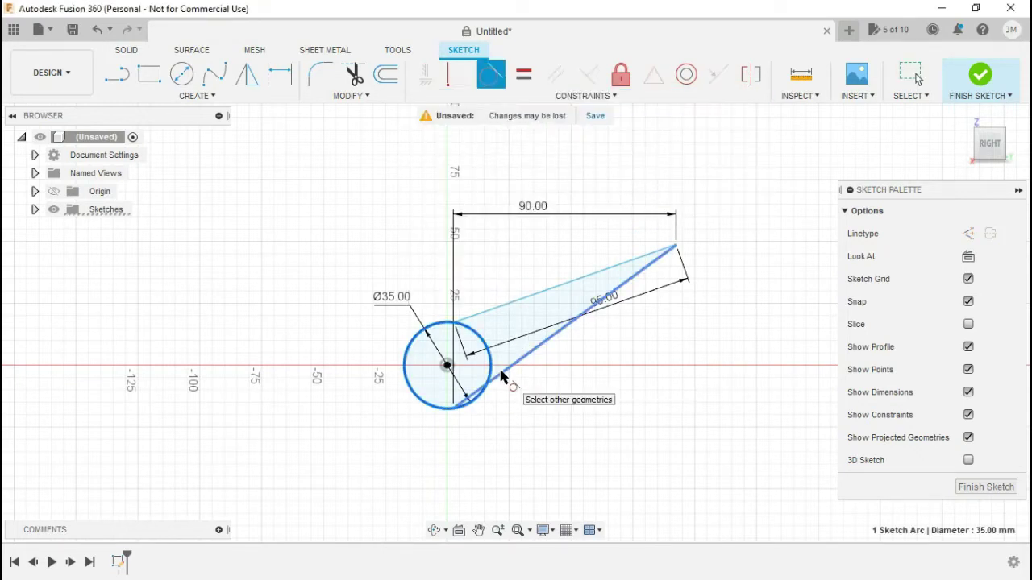
pyautogui.click(500, 376)
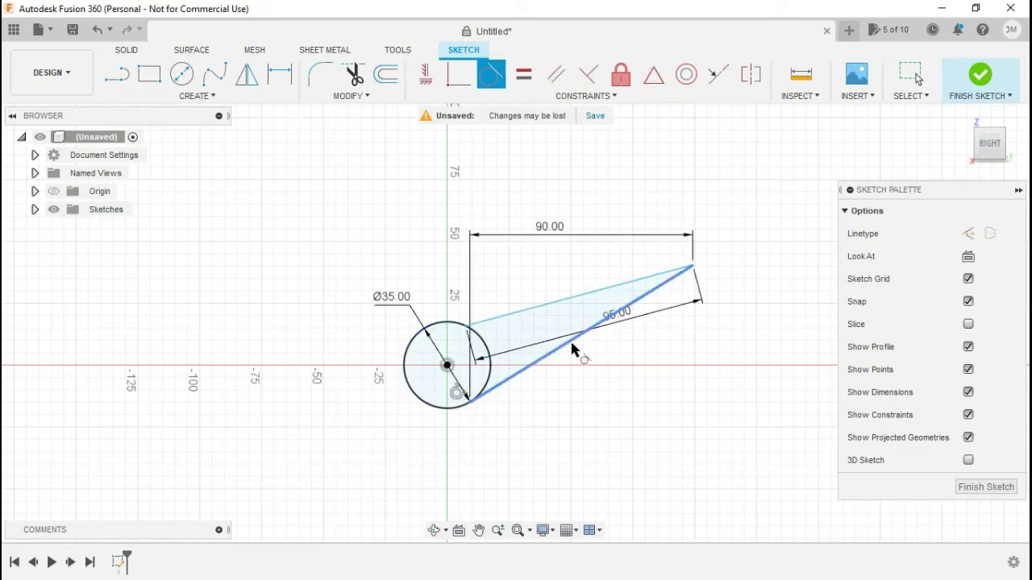
pyautogui.click(457, 327)
pyautogui.click(486, 323)
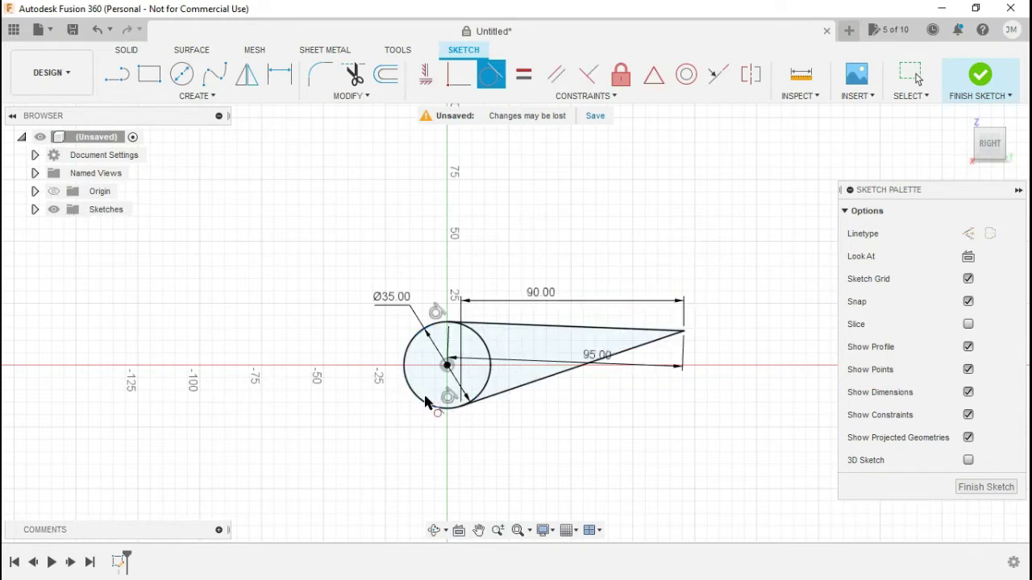
pyautogui.press('Escape')
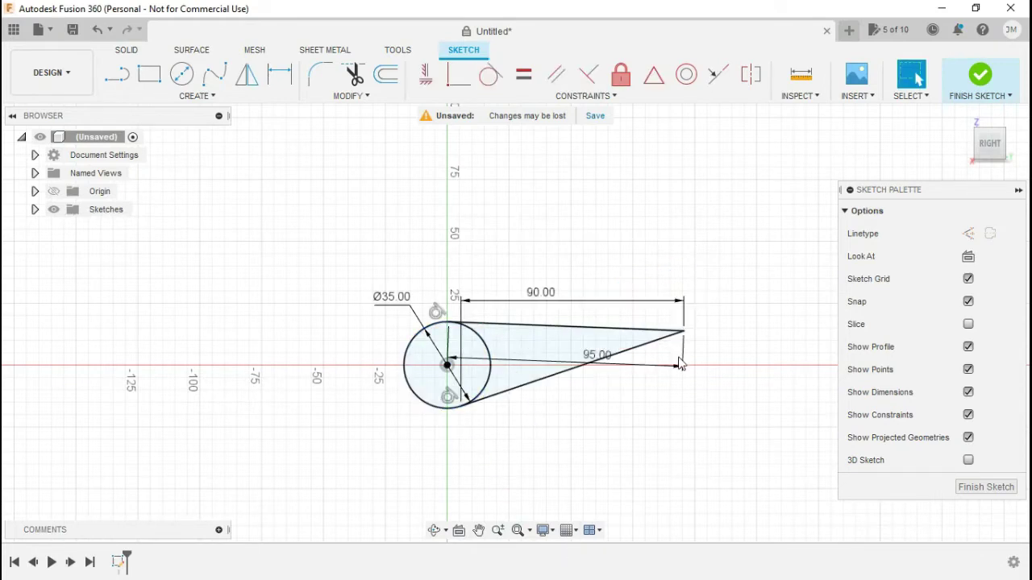
# - Move the Ø35.00 and 90.00 dimension labels up, clear of the shape
pyautogui.click(683, 332)
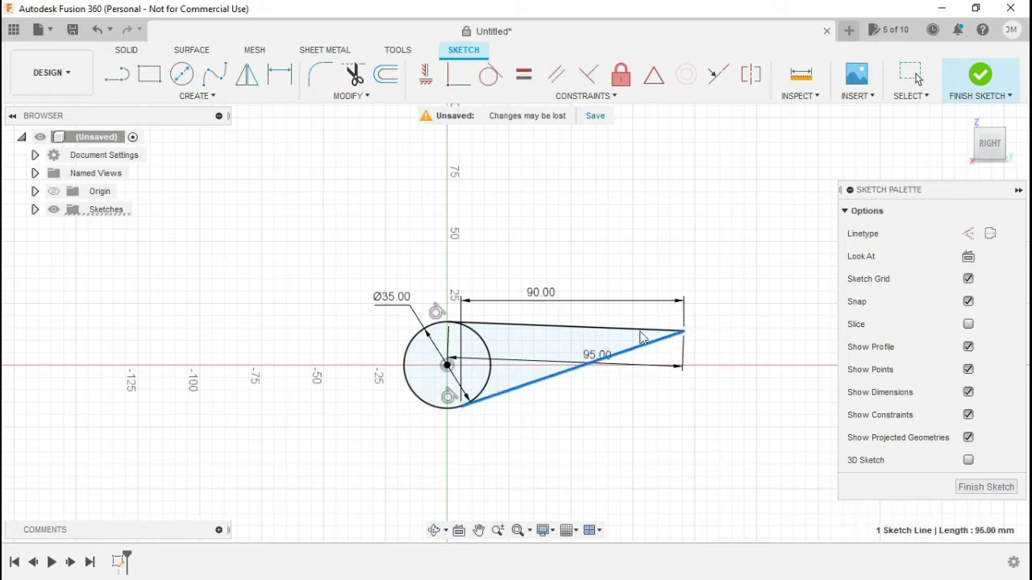
pyautogui.click(587, 392)
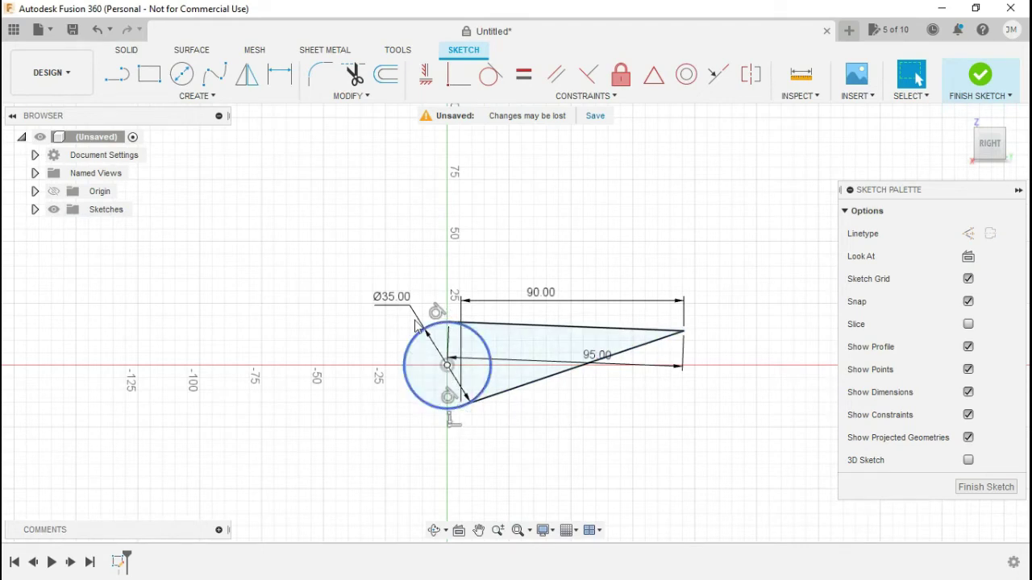
pyautogui.moveTo(392, 296); pyautogui.dragTo(362, 204)
pyautogui.moveTo(545, 305); pyautogui.dragTo(546, 189)
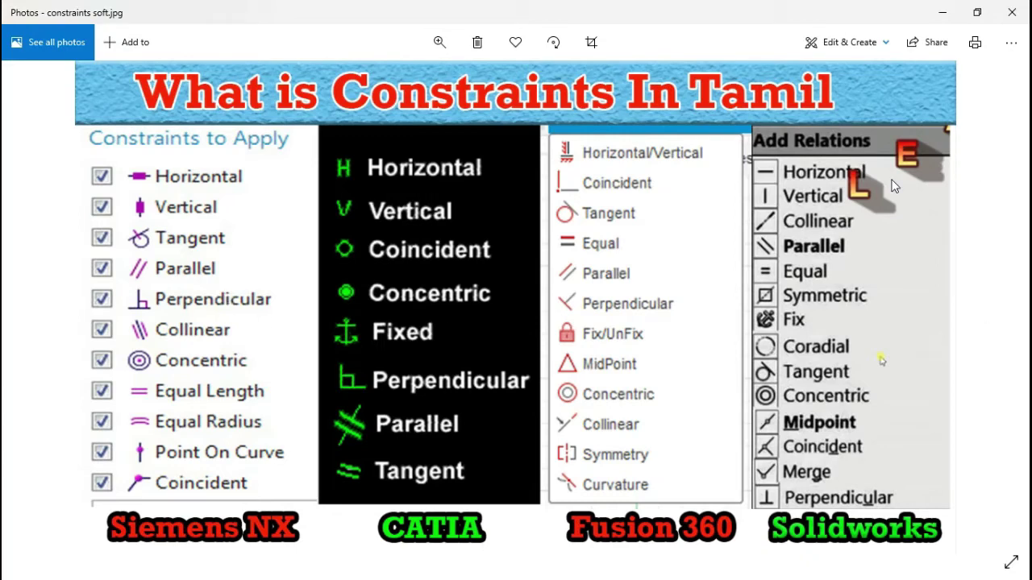
# - Switch back from Photos to Fusion 360 and undo away the circle-and-lines geometry
pyautogui.hotkey('alt', 'Tab')
pyautogui.click(442, 257)
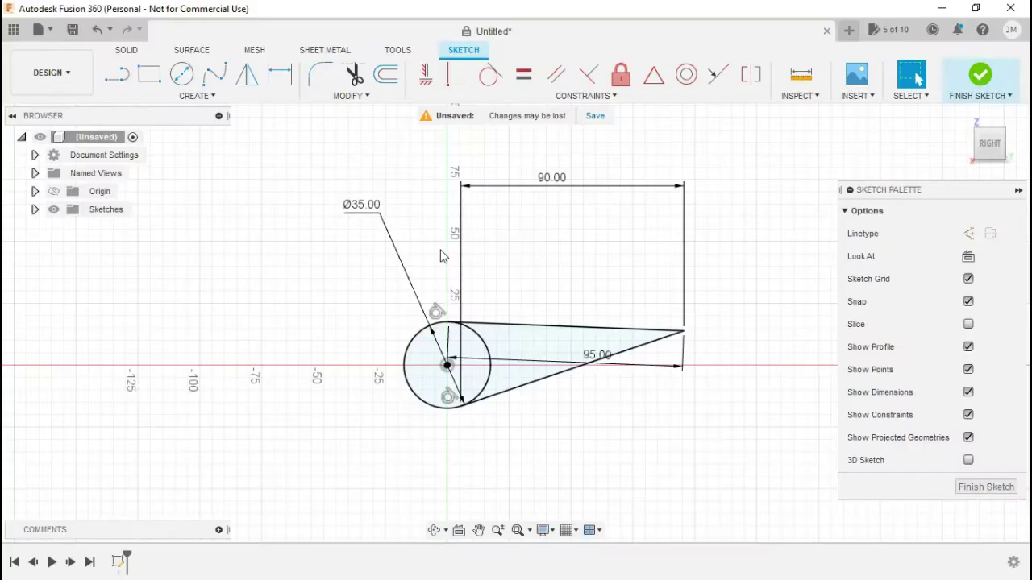
pyautogui.hotkey('ctrl', 'z')
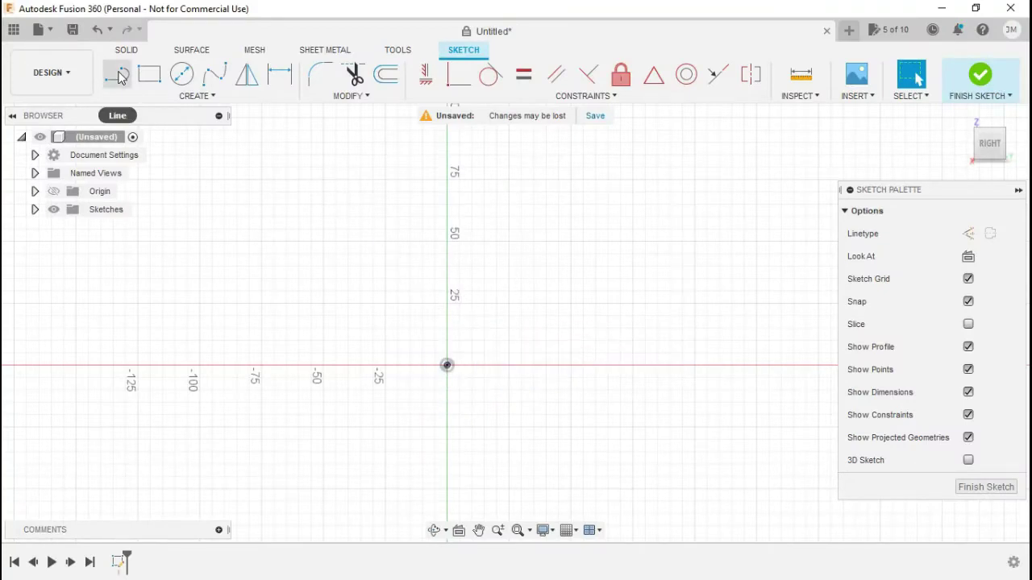
pyautogui.moveTo(117, 74)
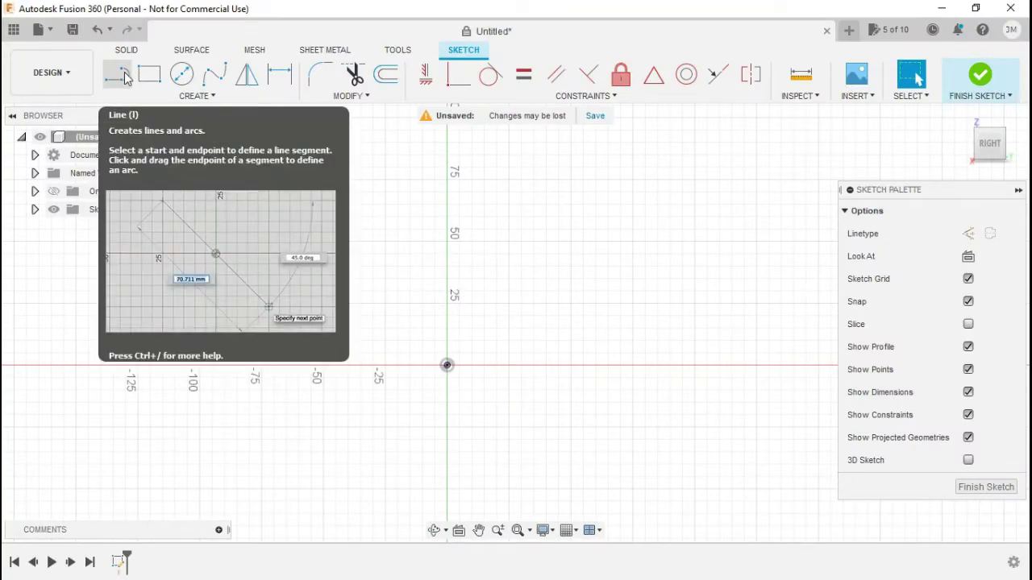
# - Draw a six-sided stepped line outline from the origin through five corners back to the origin
pyautogui.click(118, 75)
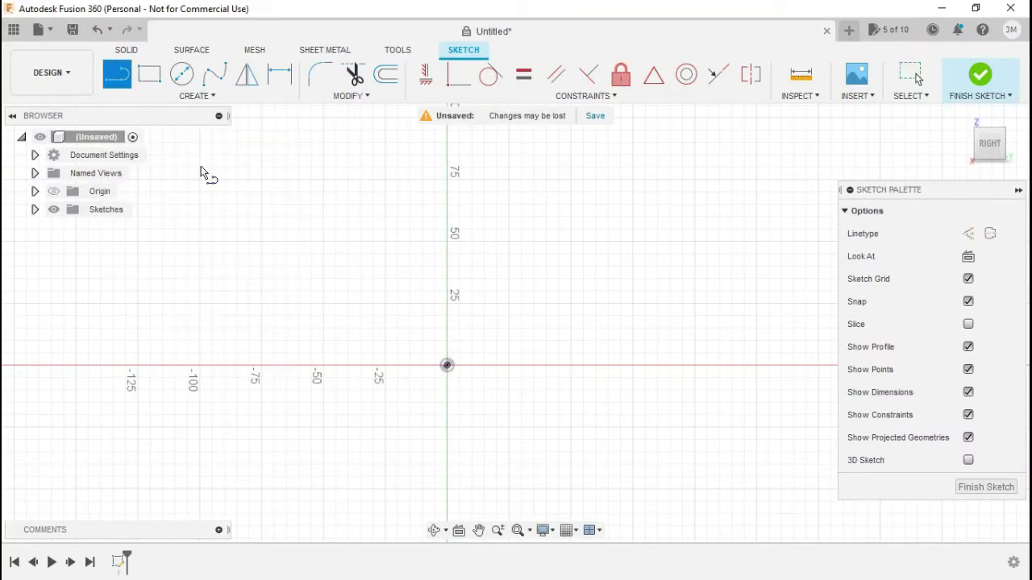
pyautogui.click(447, 367)
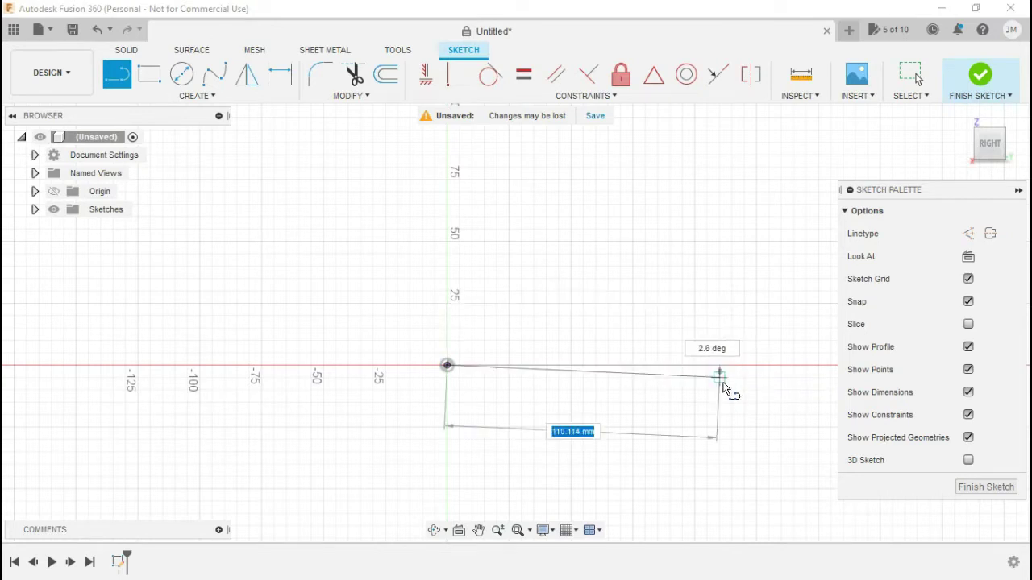
pyautogui.click(720, 401)
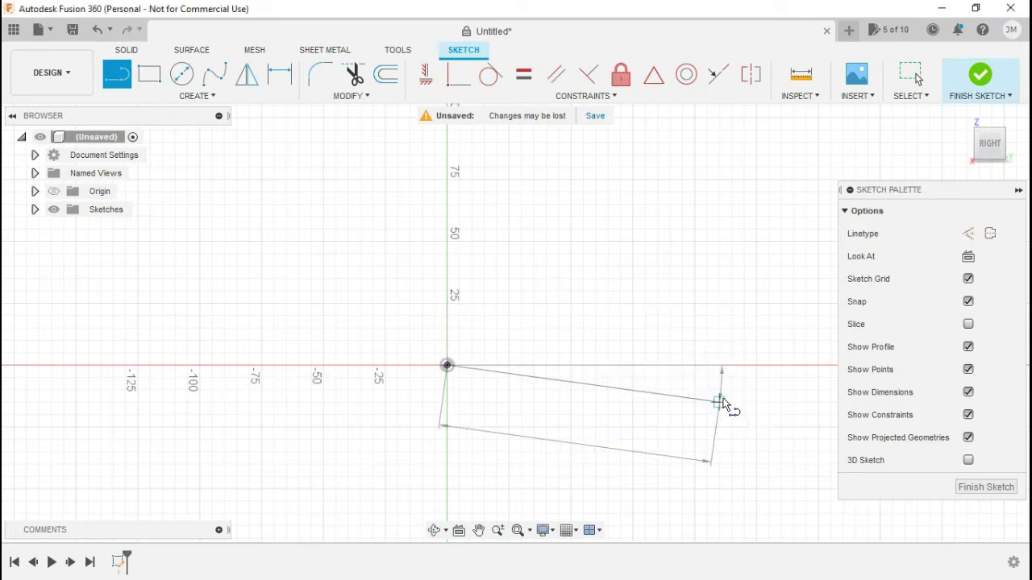
pyautogui.click(682, 291)
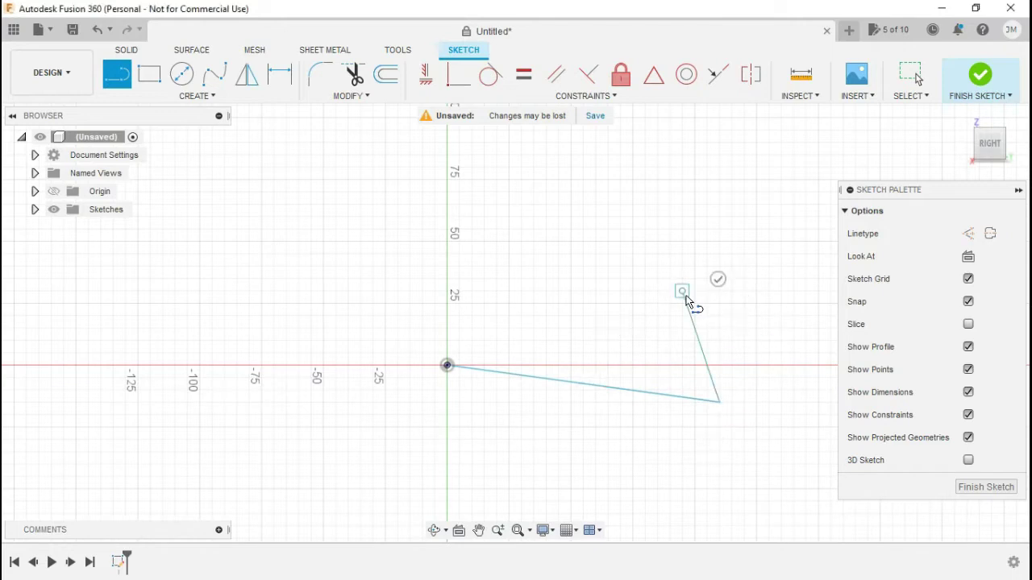
pyautogui.click(534, 304)
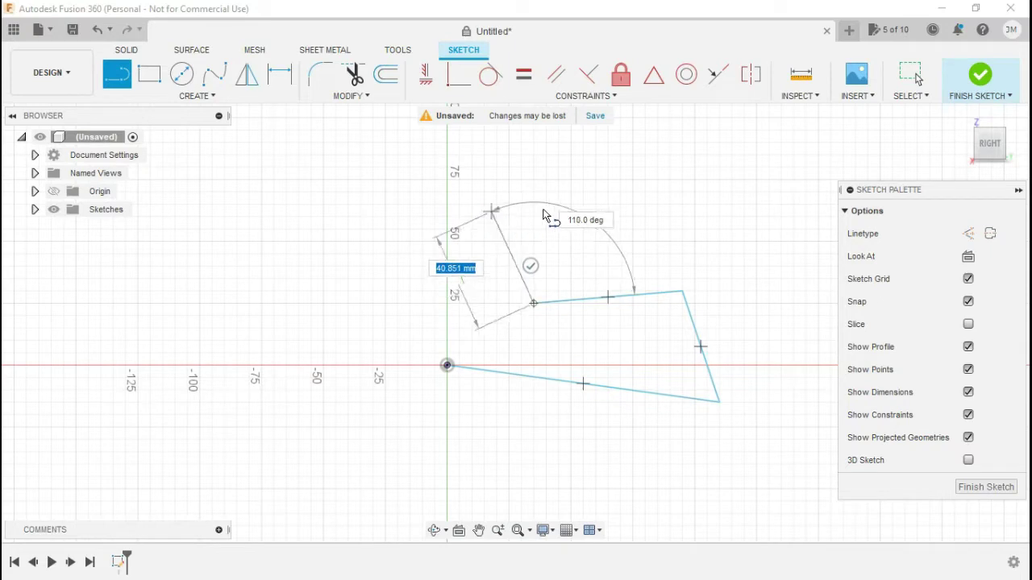
pyautogui.click(559, 216)
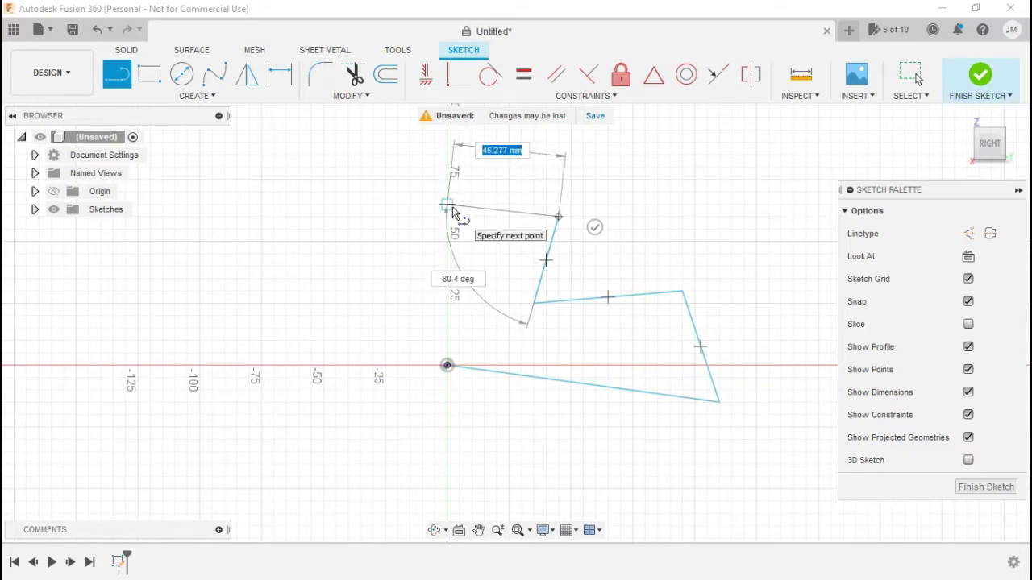
pyautogui.click(447, 206)
pyautogui.click(448, 365)
pyautogui.press('Escape')
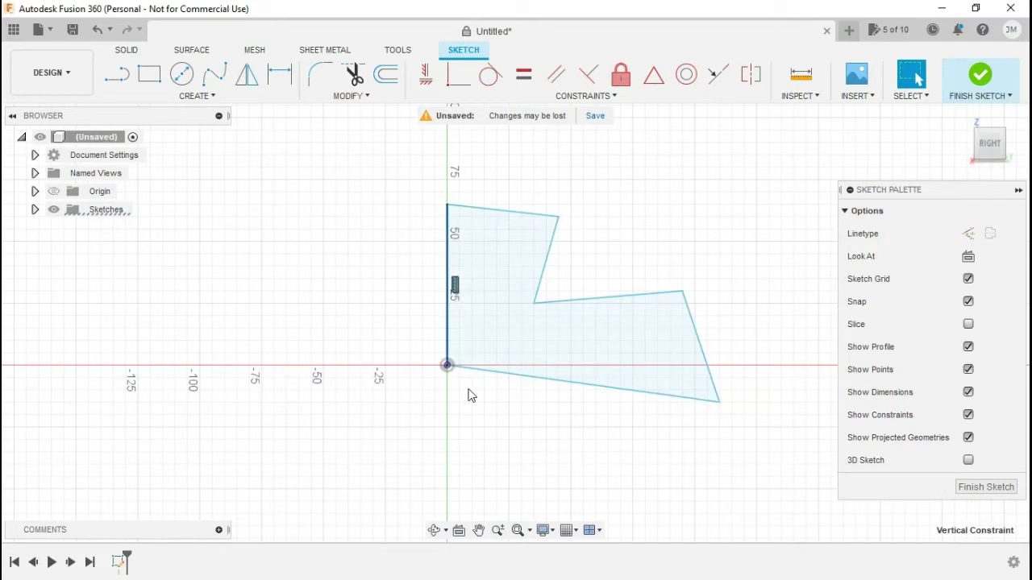
# - Dimension the left edge at 65 mm height and constrain the bottom edge horizontal
pyautogui.click(283, 82)
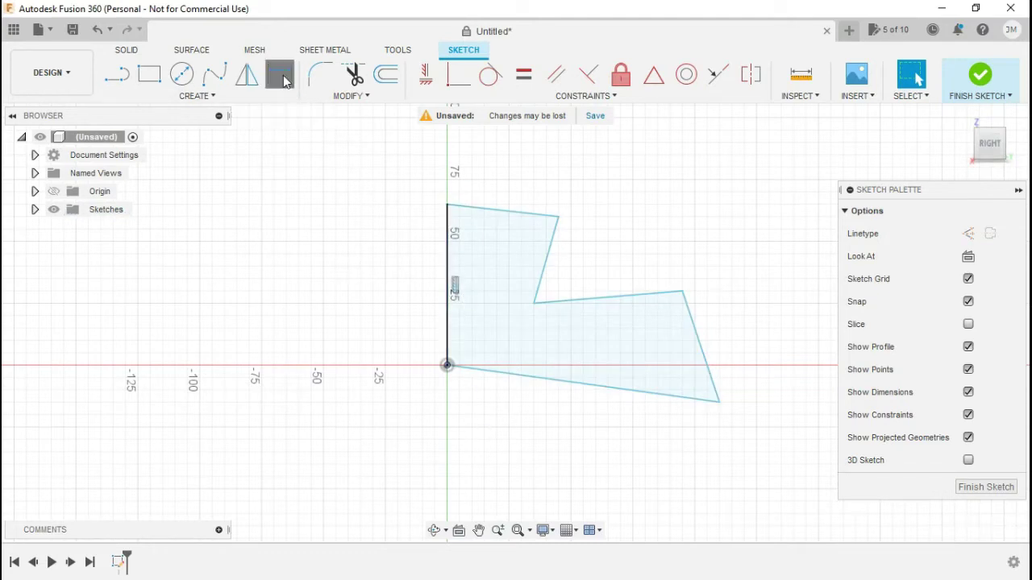
pyautogui.click(428, 265)
pyautogui.click(406, 267)
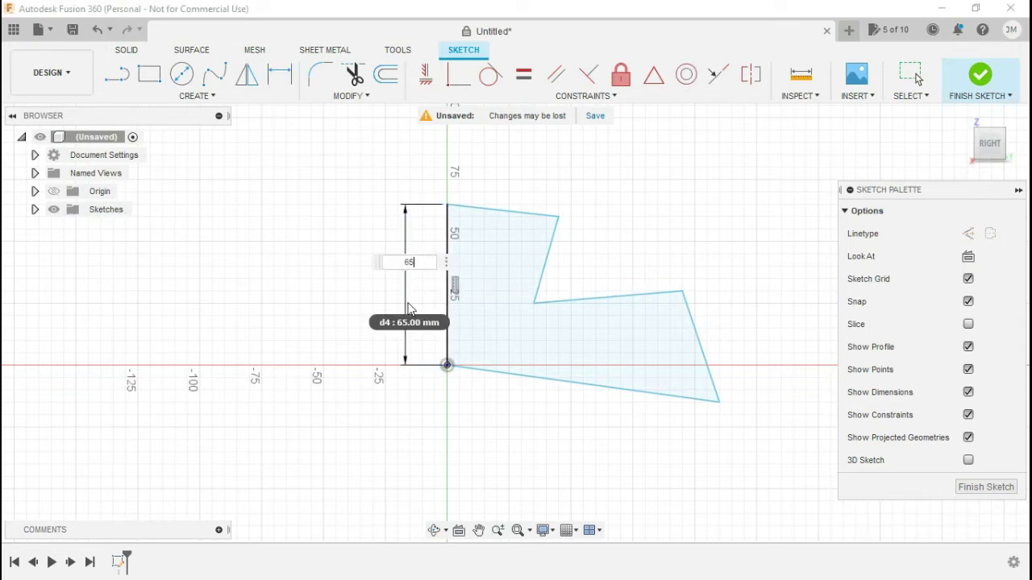
pyautogui.press('Return')
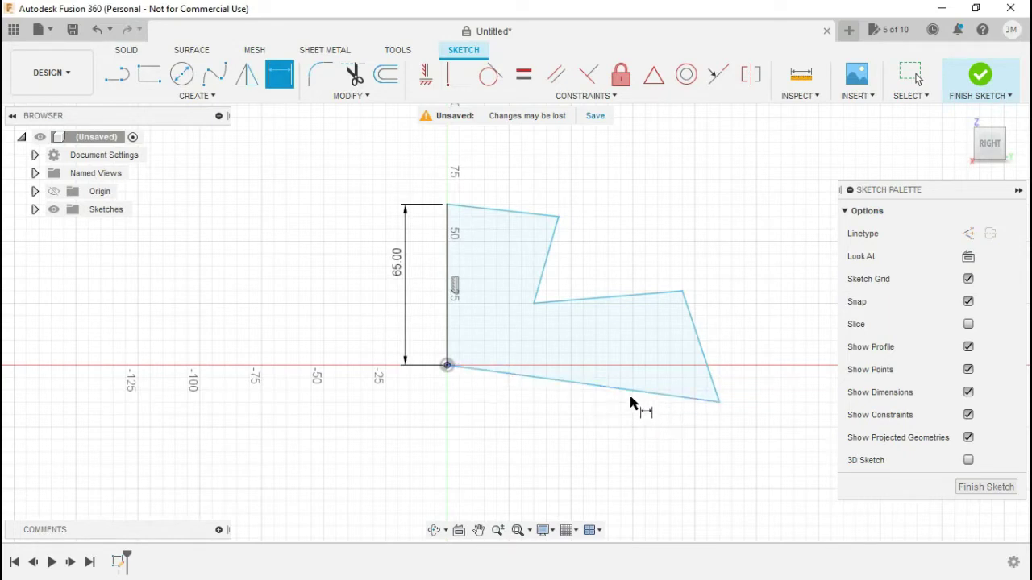
pyautogui.press('Escape')
pyautogui.click(631, 401)
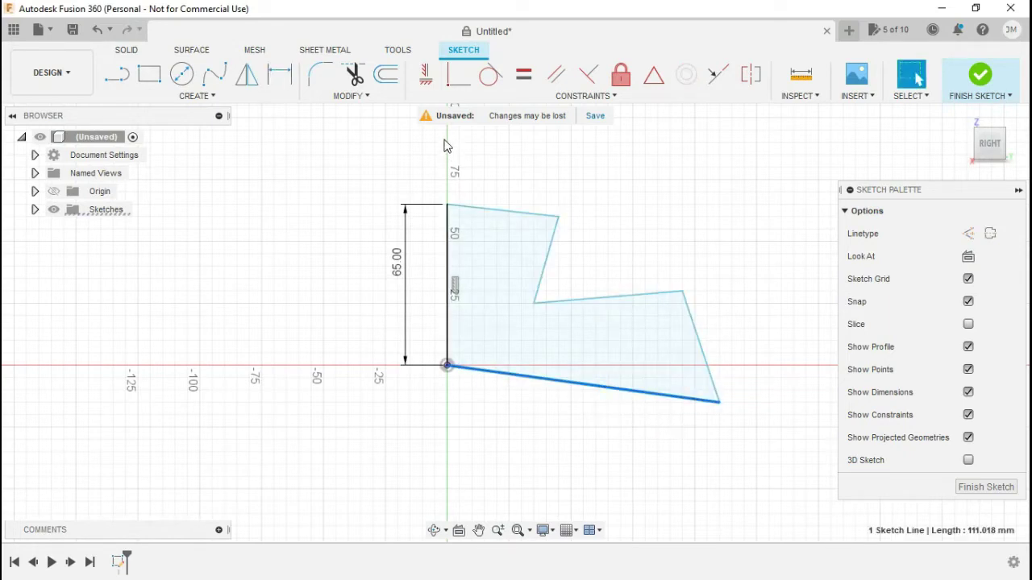
pyautogui.click(432, 83)
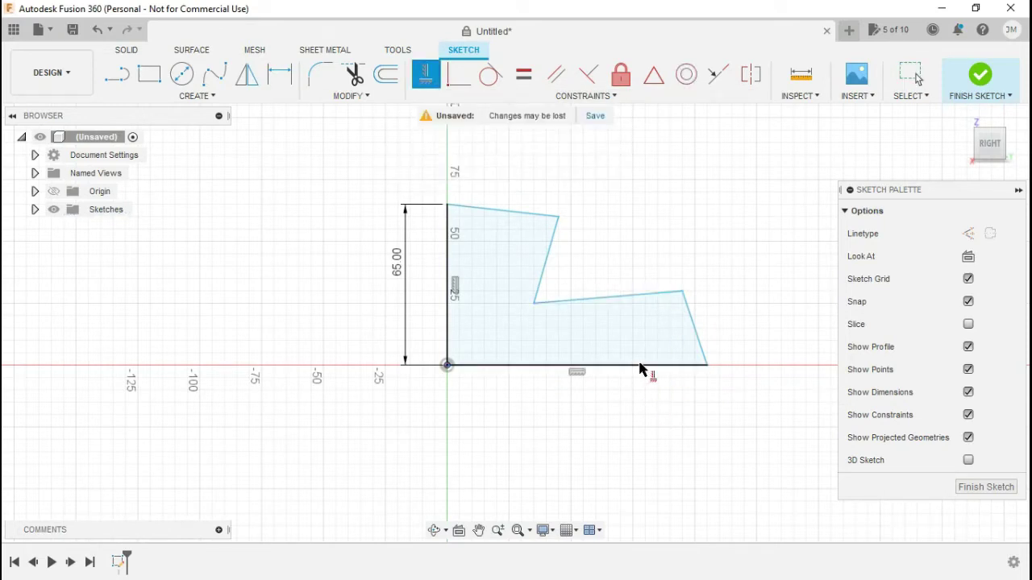
pyautogui.press('Escape')
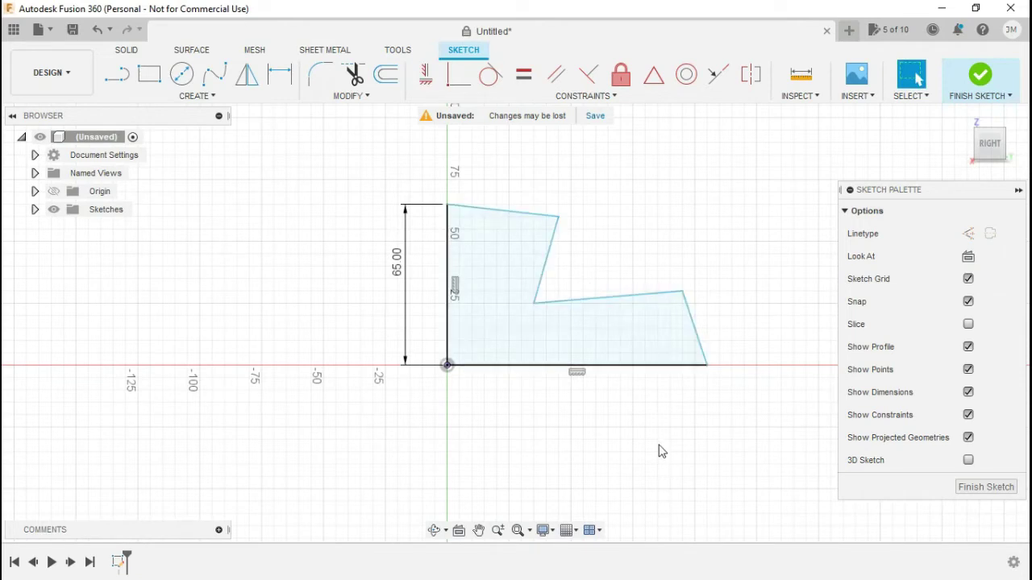
# - Dimension the bottom edge at 100 mm instead of 105 mm
pyautogui.click(282, 85)
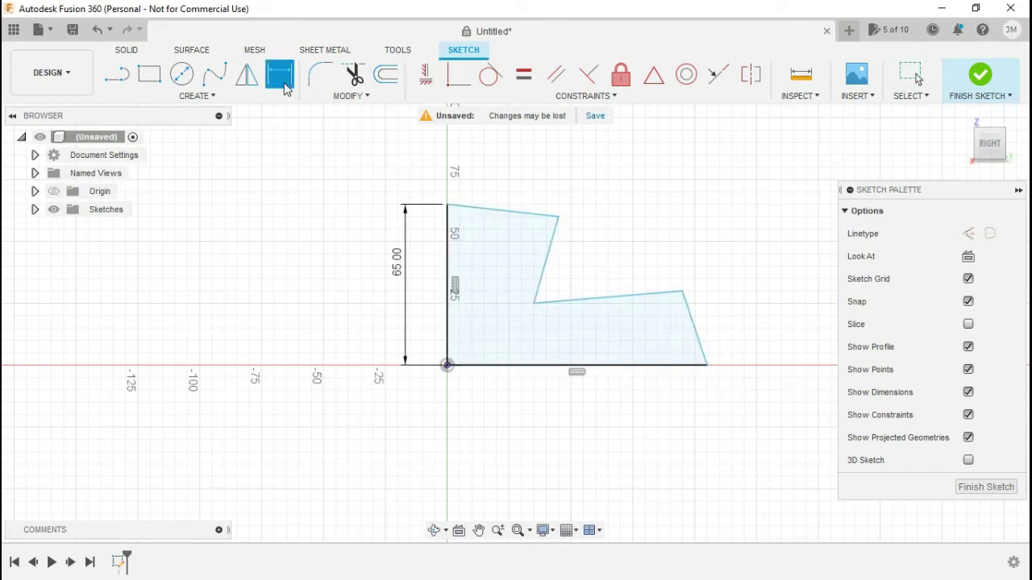
pyautogui.click(615, 366)
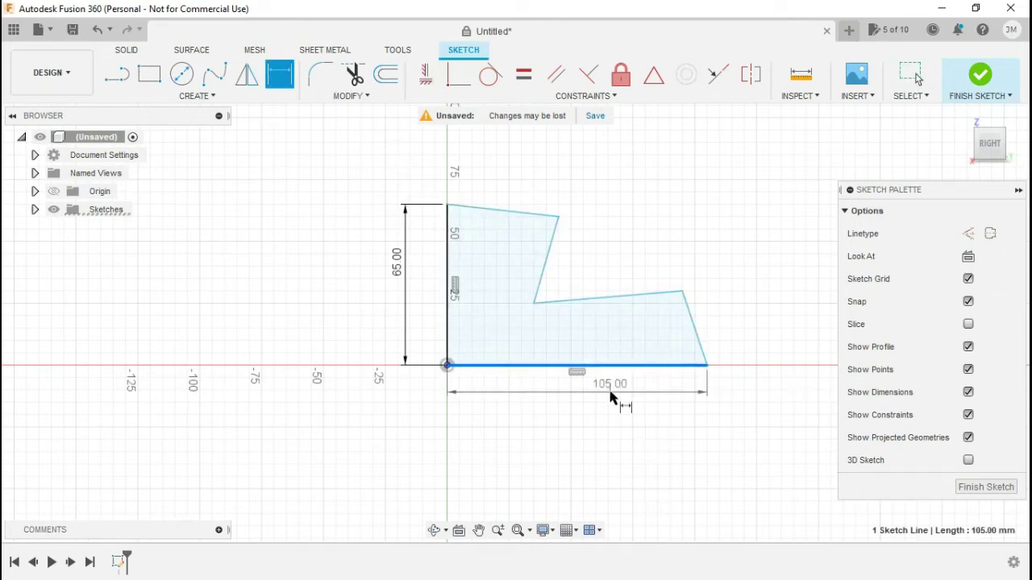
pyautogui.click(611, 395)
pyautogui.press('BackSpace')
pyautogui.write('100')
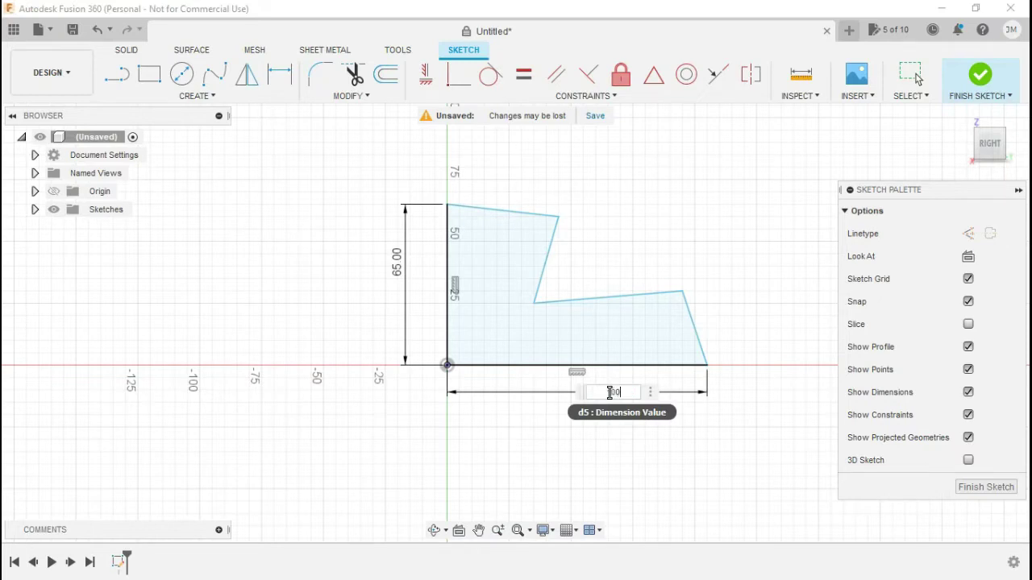
pyautogui.press('Return')
pyautogui.scroll(2, 637, 327)
pyautogui.scroll(2, 684, 246)
pyautogui.scroll(2, 691, 226)
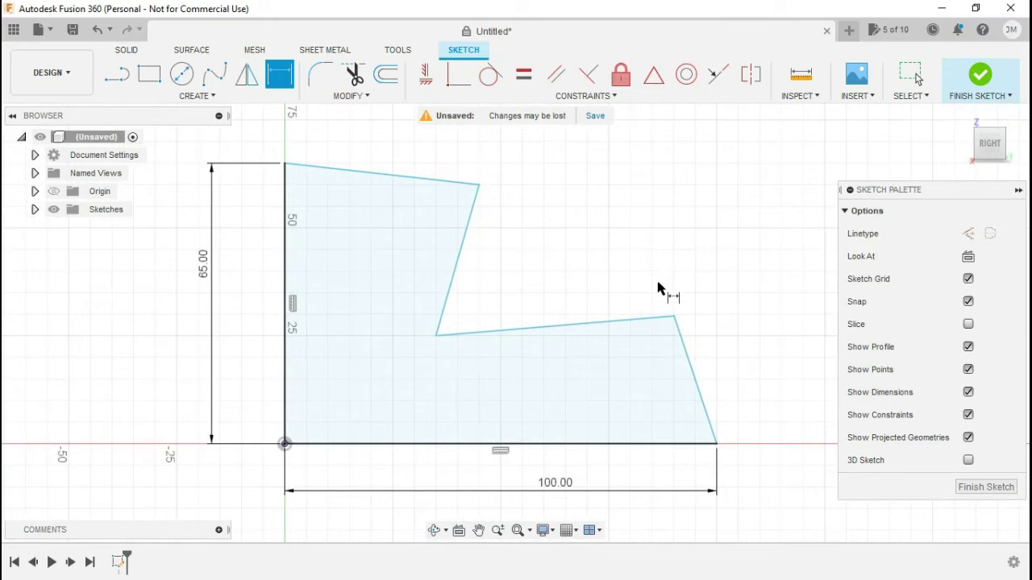
pyautogui.press('Escape')
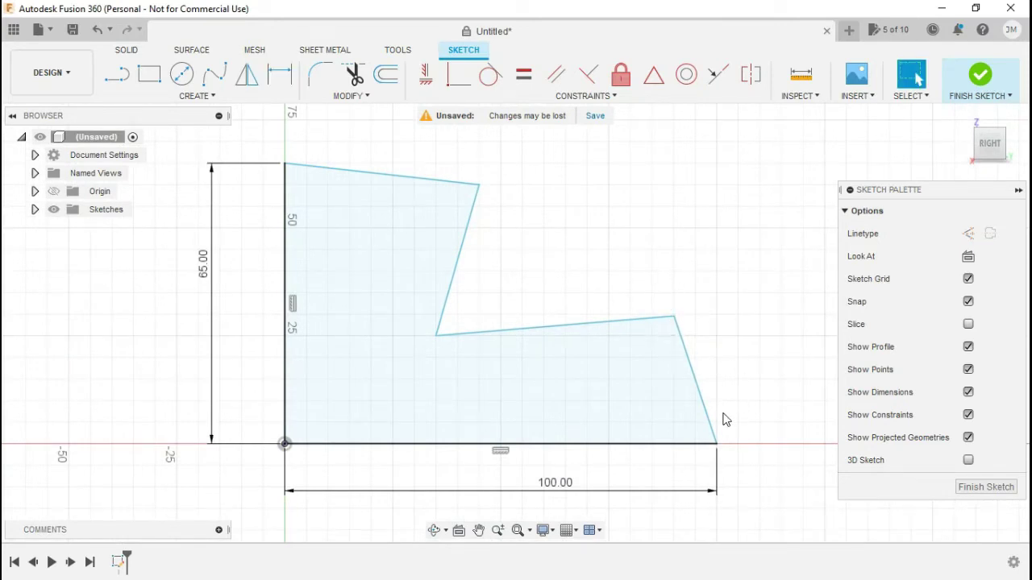
pyautogui.click(708, 415)
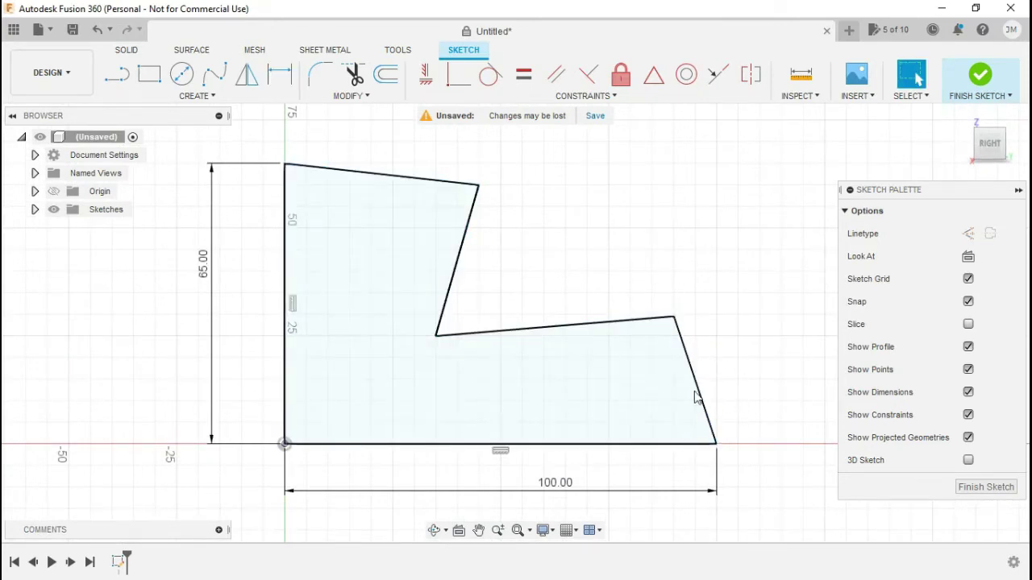
# - Set the right edge at a 45° angle to the bottom edge
pyautogui.click(279, 73)
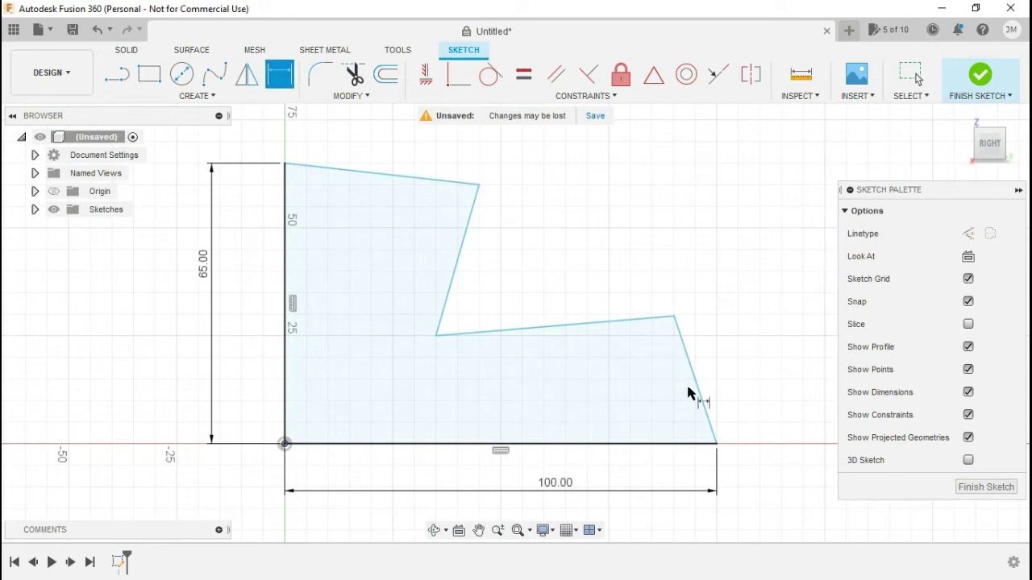
pyautogui.click(701, 407)
pyautogui.click(682, 444)
pyautogui.click(666, 414)
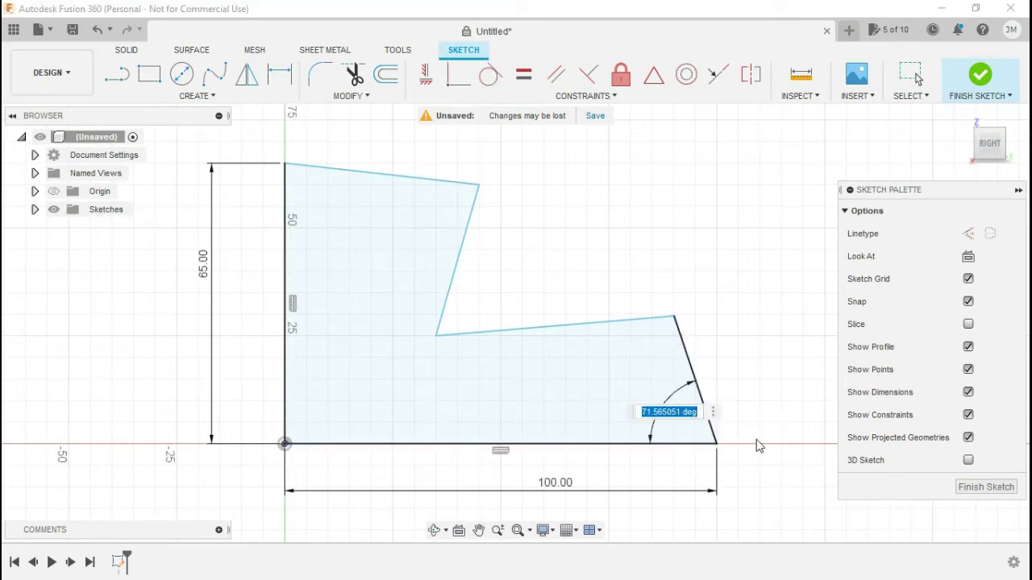
pyautogui.write('45')
pyautogui.press('Return')
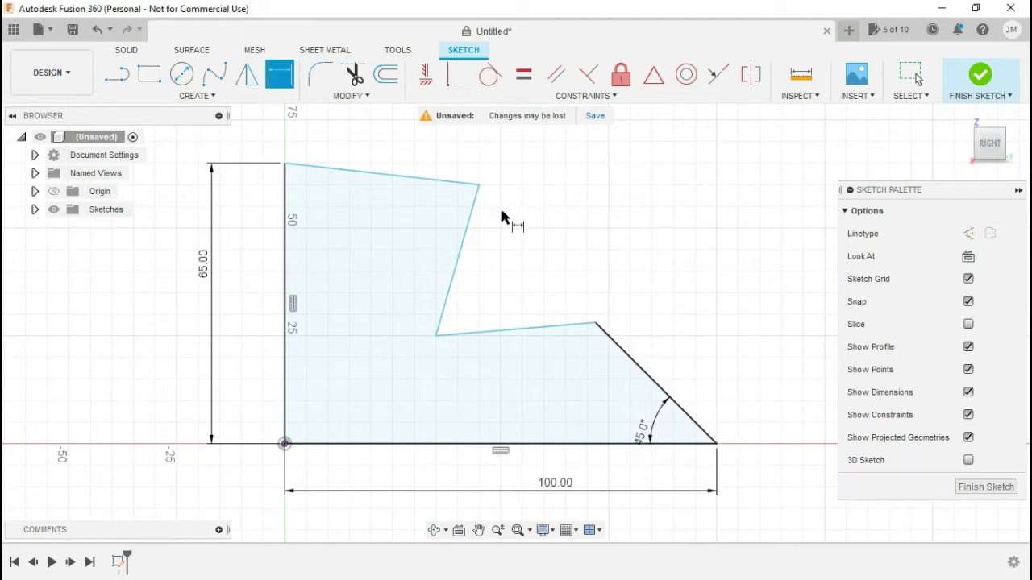
pyautogui.press('Escape')
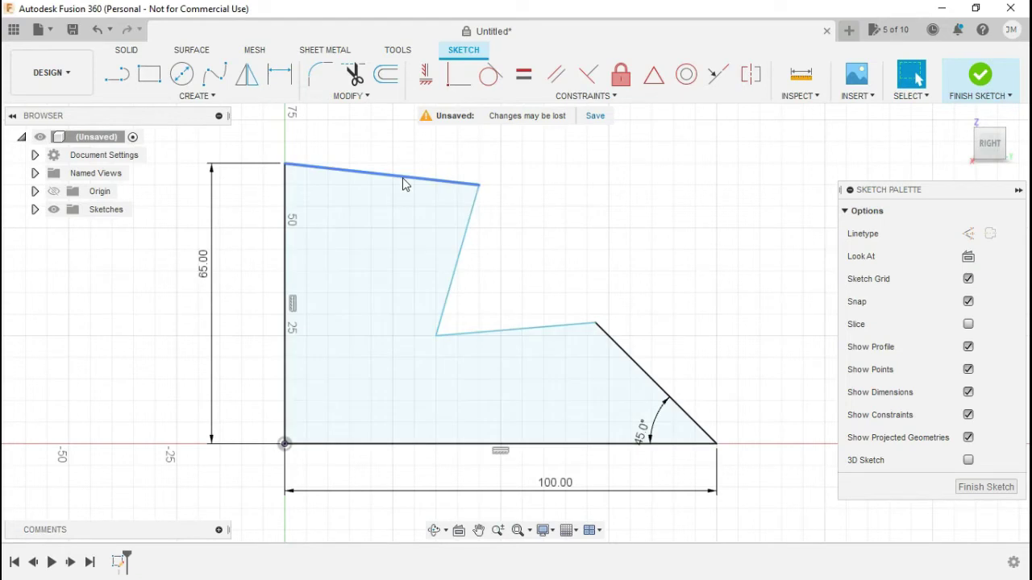
# - Constrain the top edge parallel to the bottom edge
pyautogui.click(404, 184)
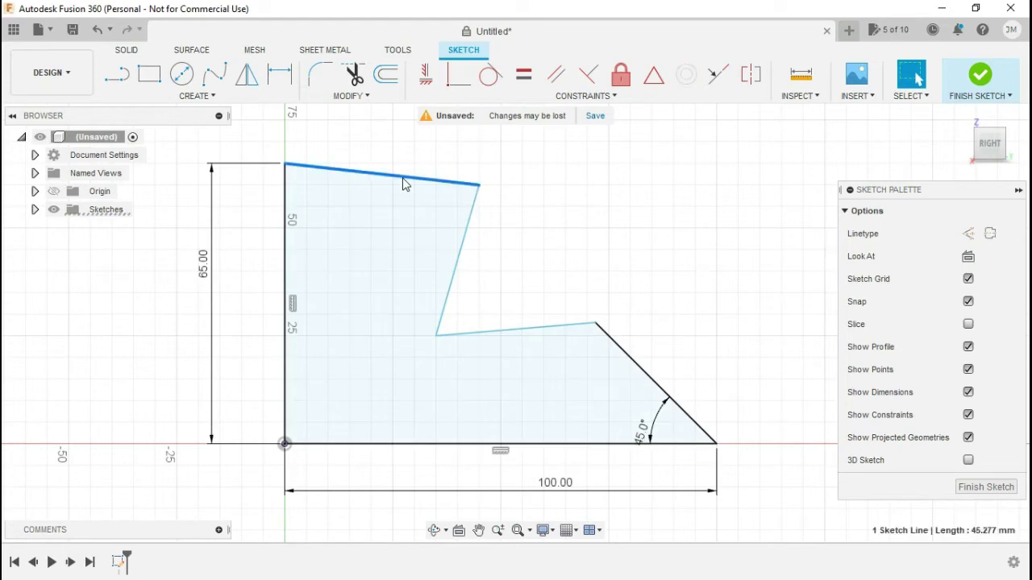
pyautogui.click(521, 446)
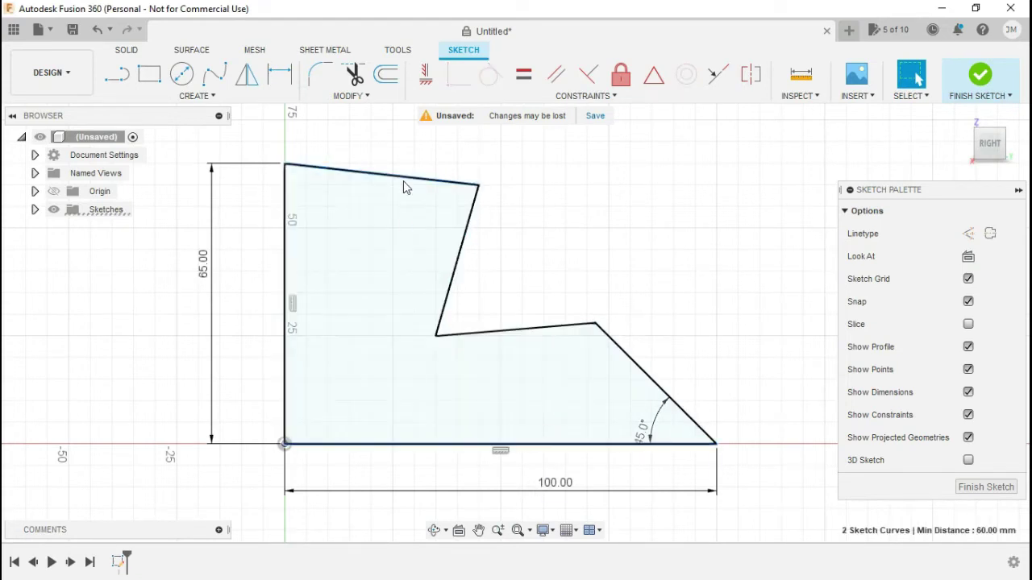
pyautogui.click(560, 84)
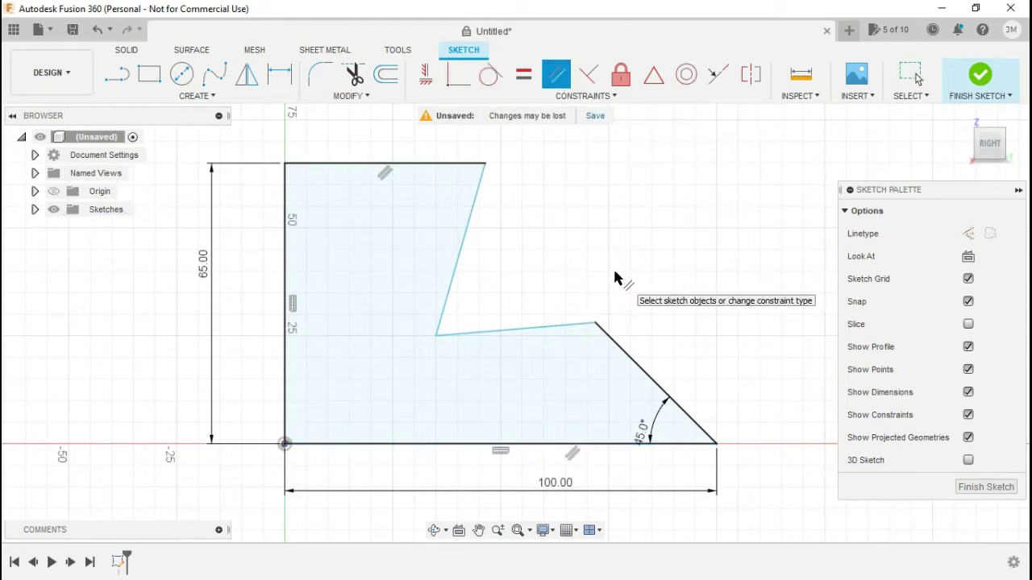
pyautogui.press('Escape')
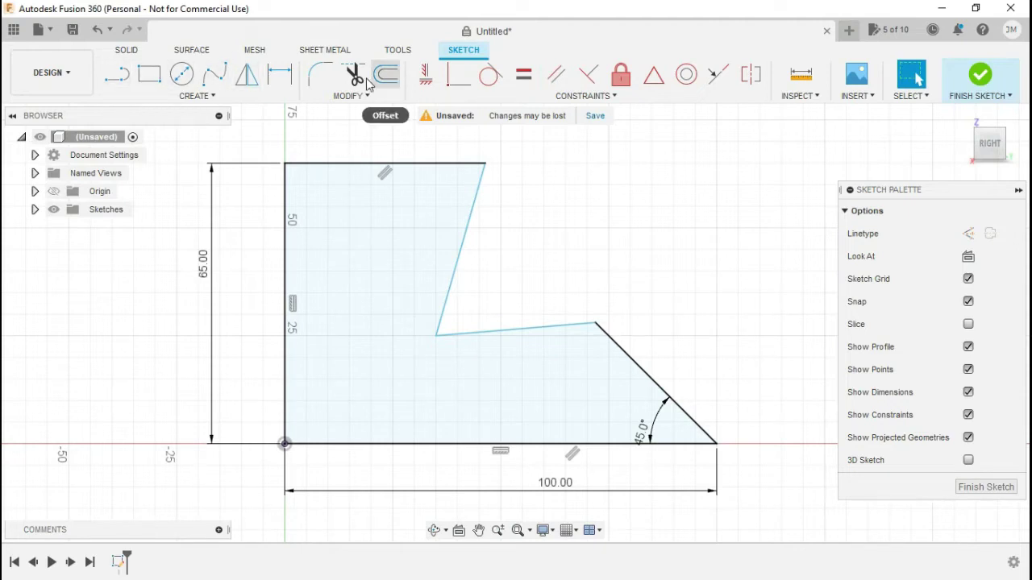
# - Dimension the top edge's length at 45 mm
pyautogui.click(279, 74)
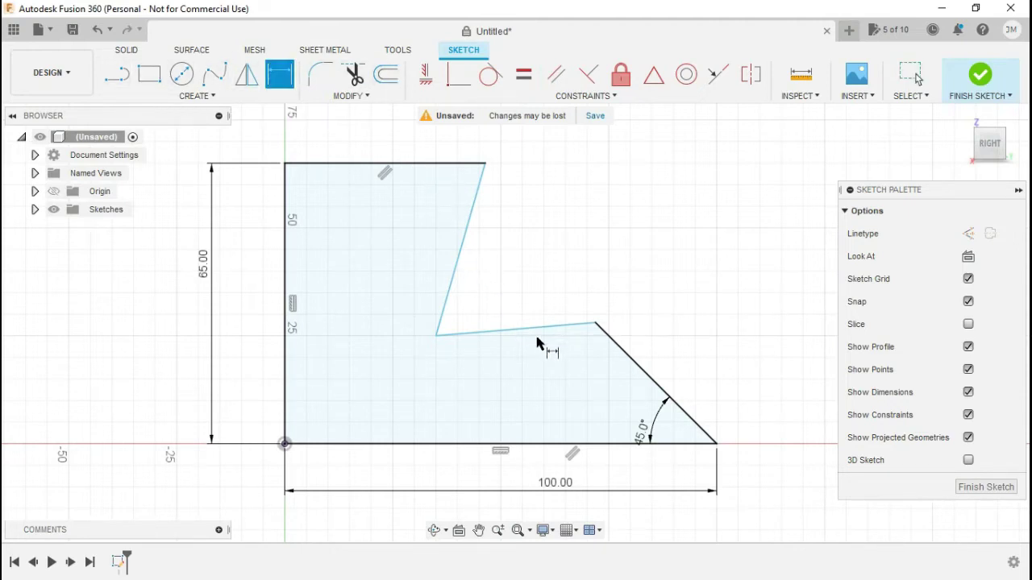
pyautogui.click(443, 165)
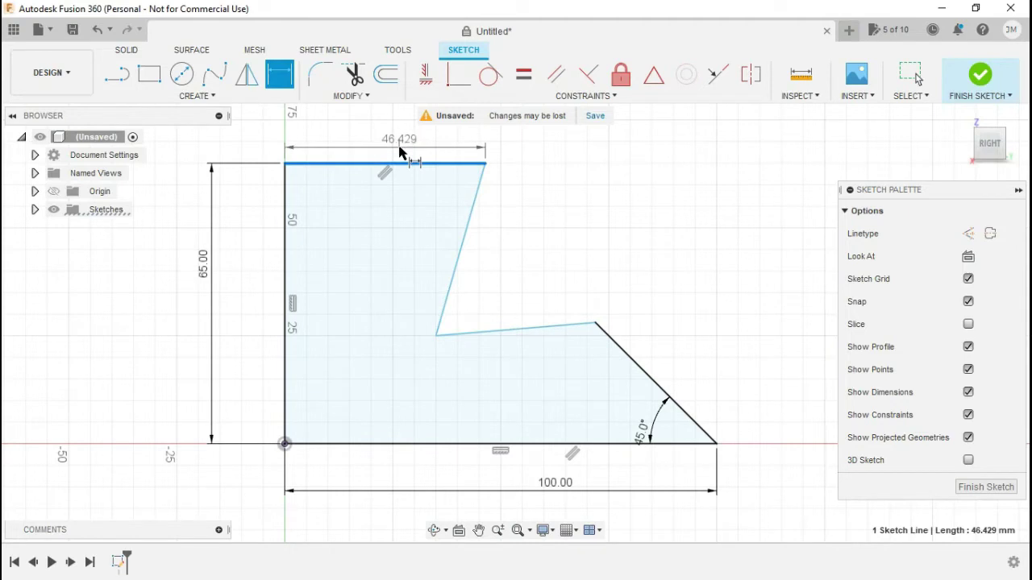
pyautogui.click(399, 152)
pyautogui.write('45')
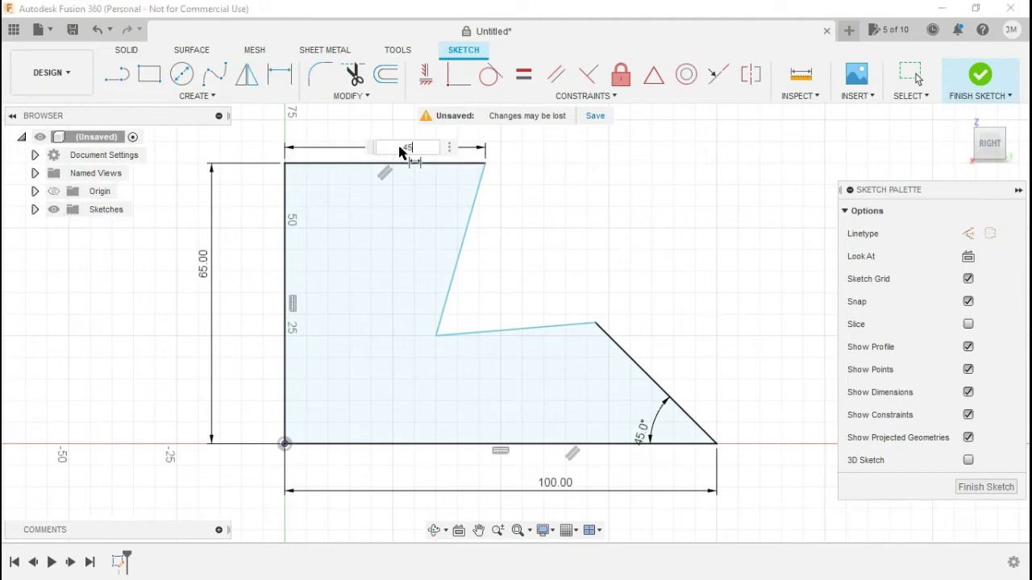
pyautogui.press('Return')
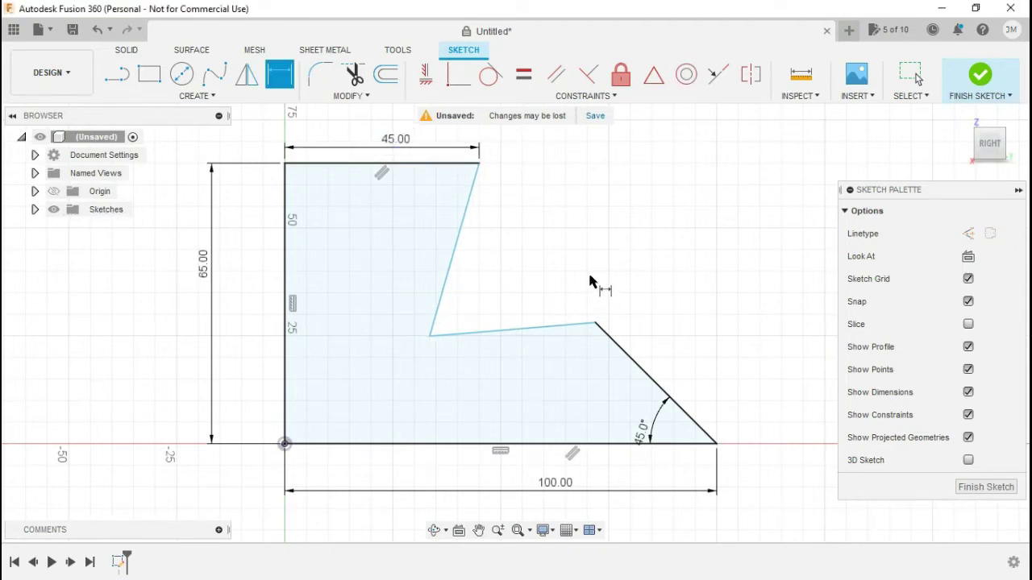
pyautogui.press('Escape')
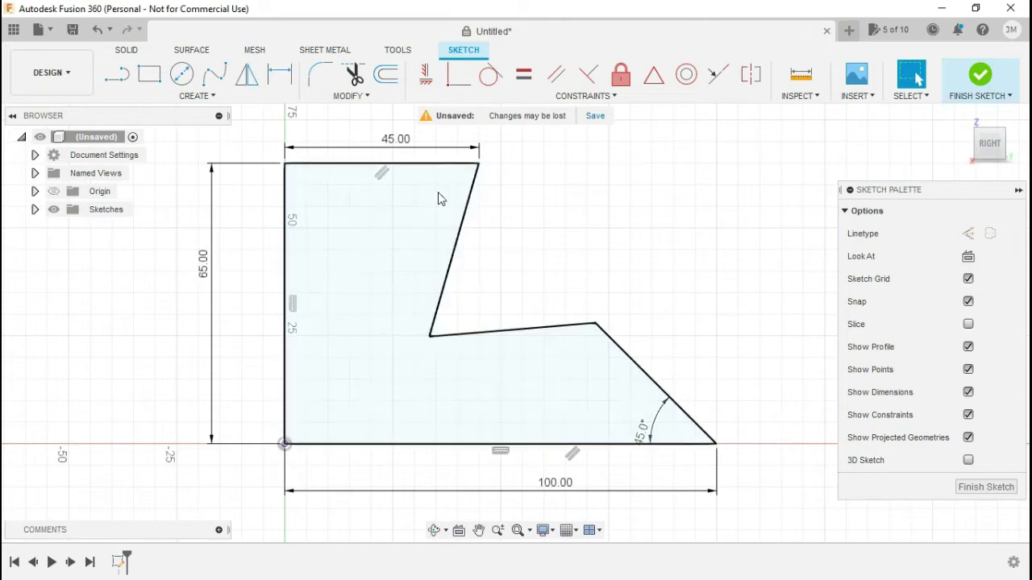
pyautogui.click(434, 168)
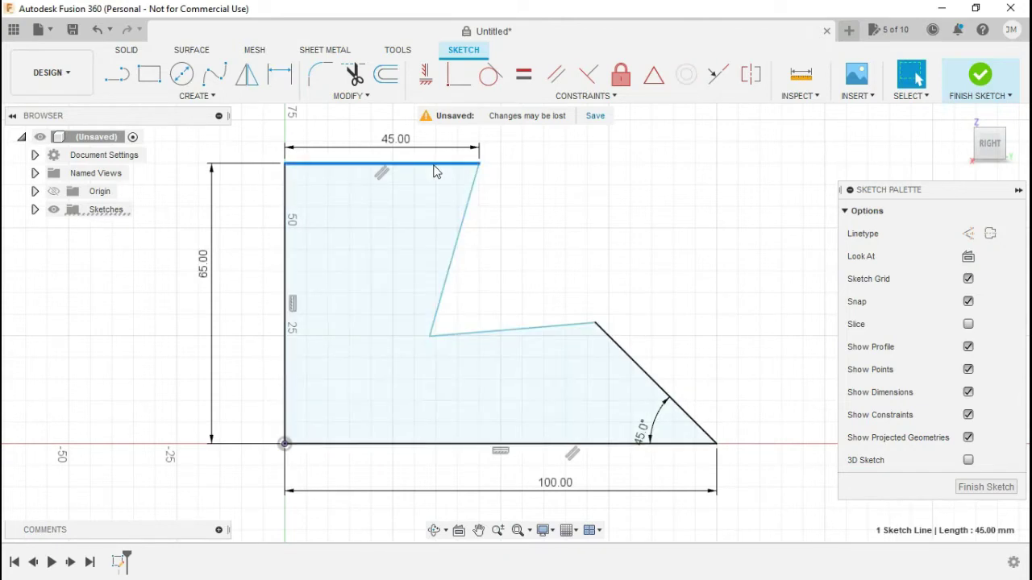
# - Make the slanted inner step edge perpendicular to the top edge
pyautogui.keyDown('ctrl'); pyautogui.click(458, 232); pyautogui.keyUp('ctrl')
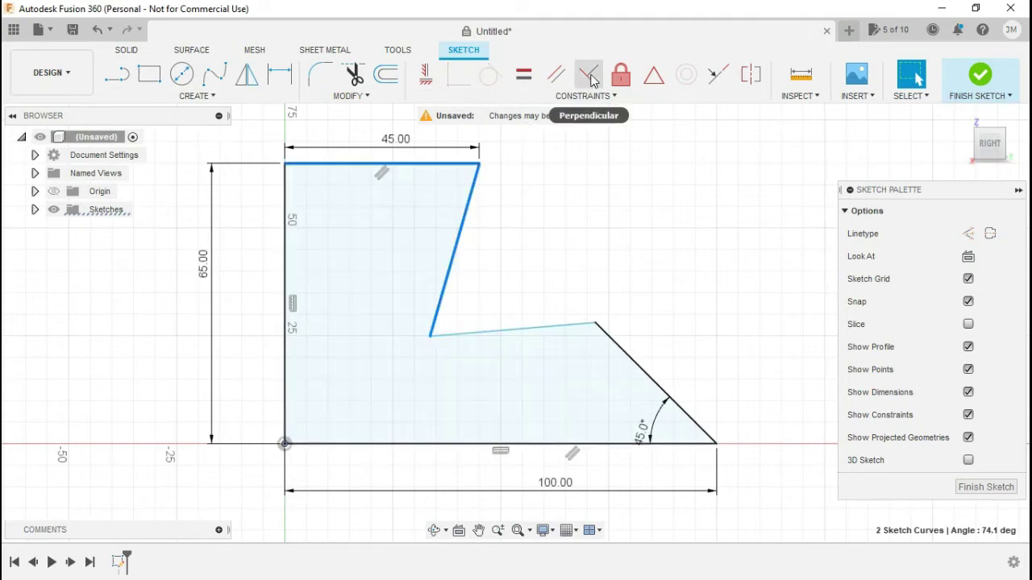
pyautogui.moveTo(588, 74)
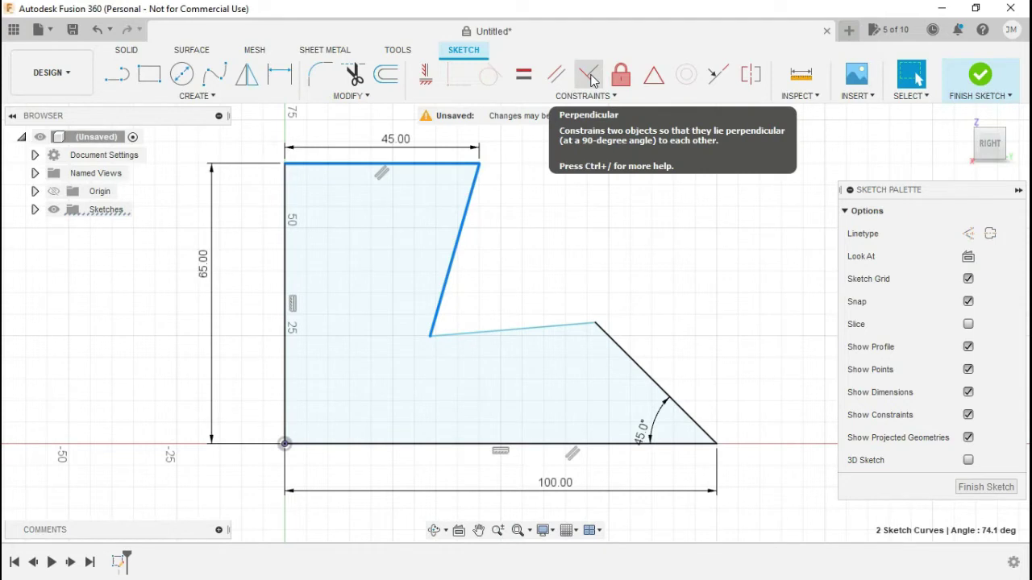
pyautogui.click(591, 78)
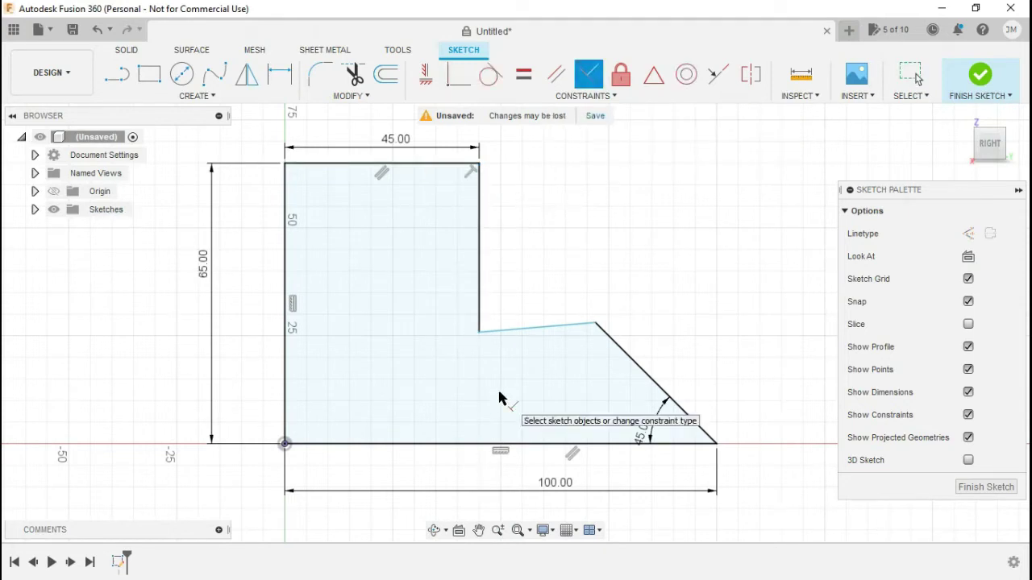
pyautogui.press('Escape')
# - Constrain the sloped ledge edge to run horizontally
pyautogui.click(567, 333)
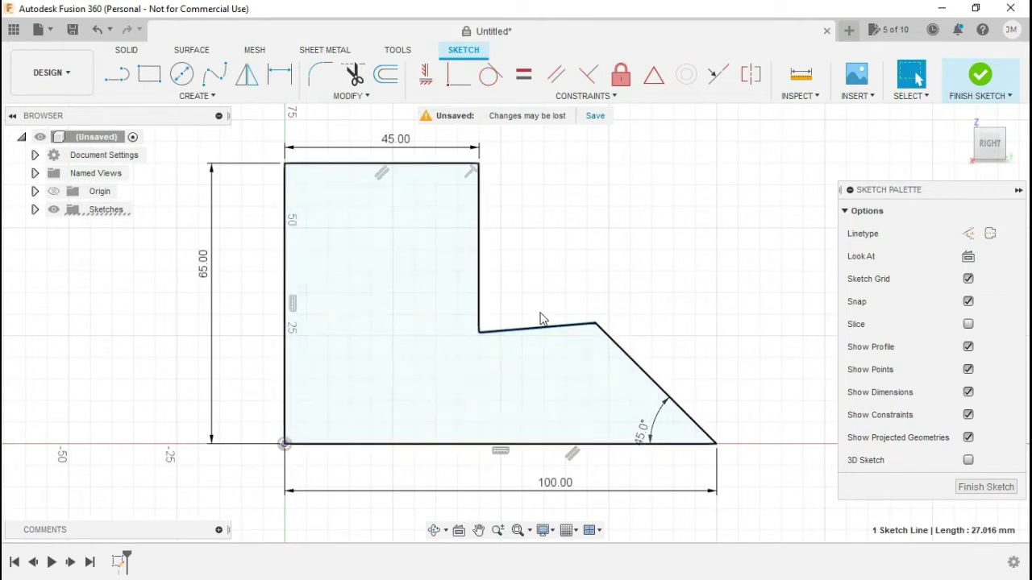
pyautogui.click(587, 295)
pyautogui.click(581, 329)
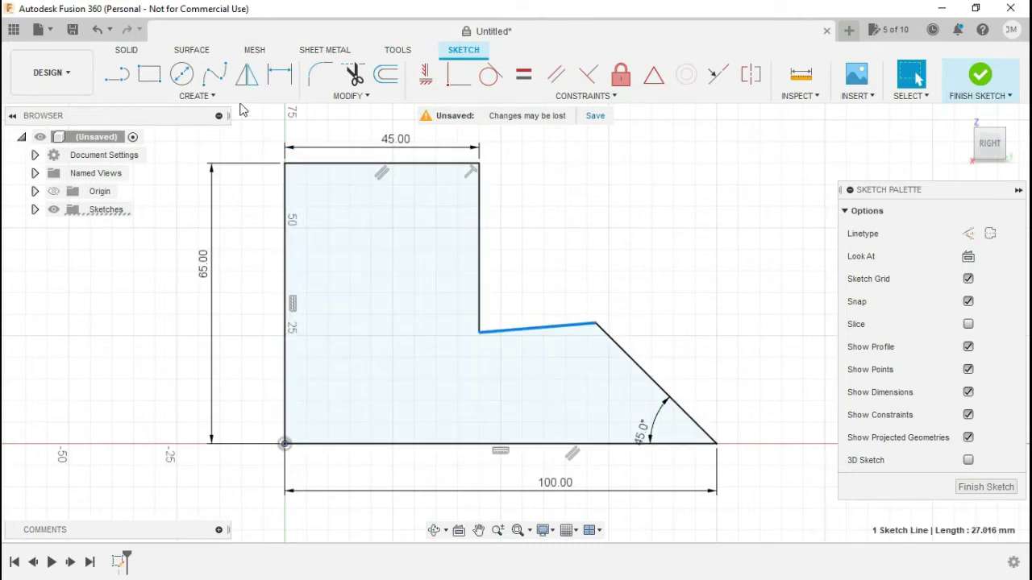
pyautogui.click(436, 79)
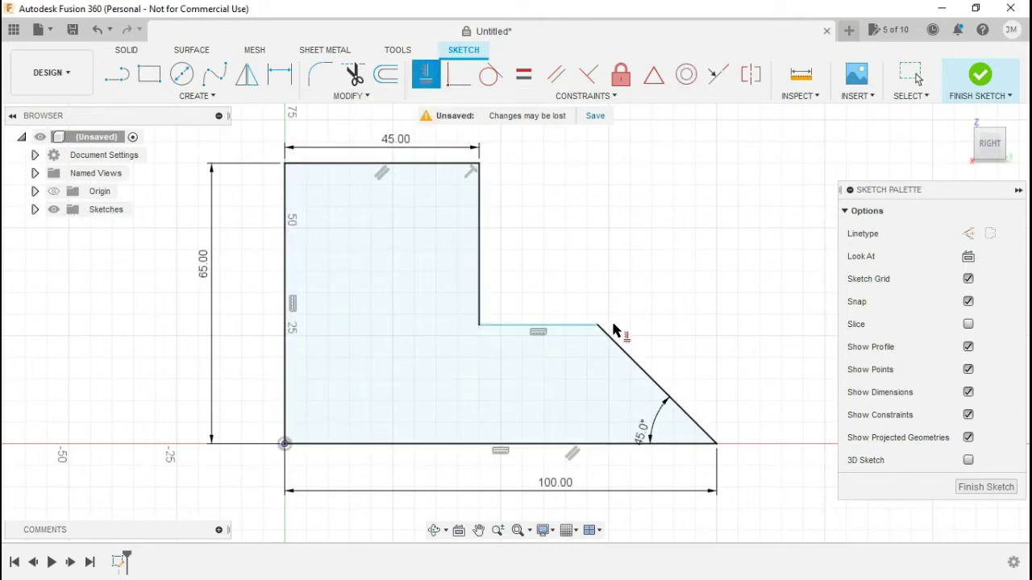
pyautogui.press('Escape')
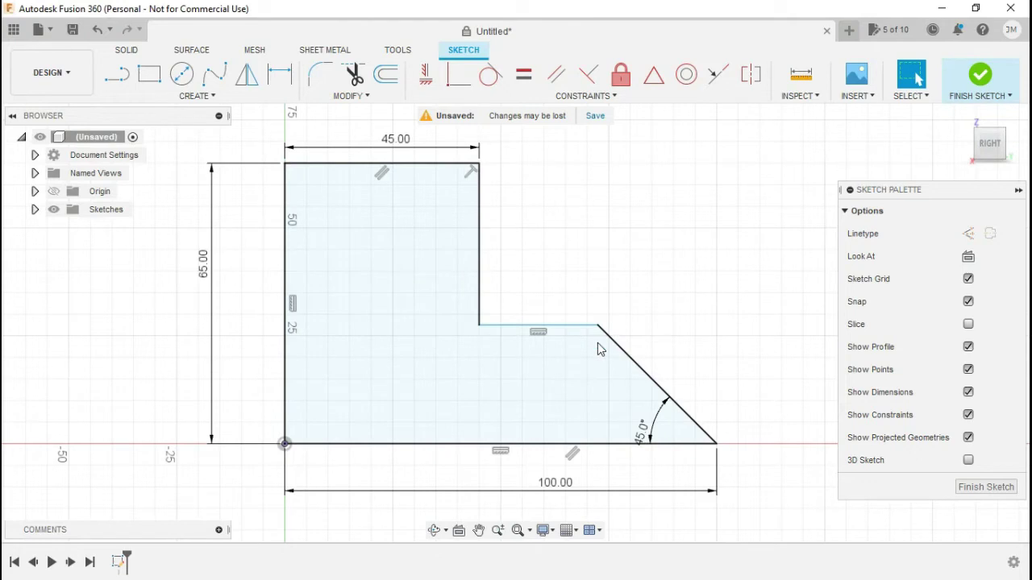
# - Drag the ledge corner so the step slides along the 45° diagonal
pyautogui.moveTo(599, 325); pyautogui.dragTo(621, 373)
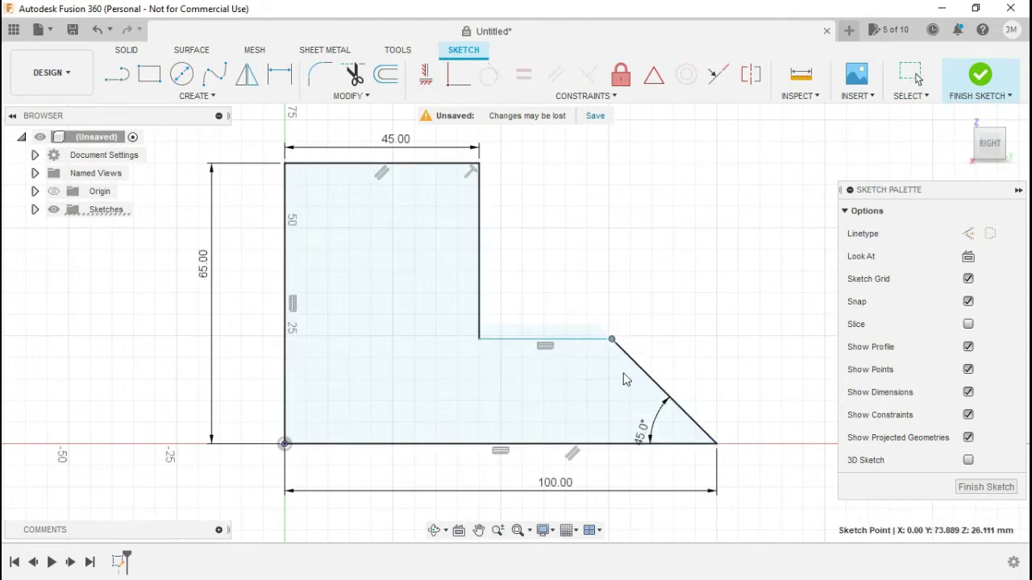
pyautogui.click(533, 237)
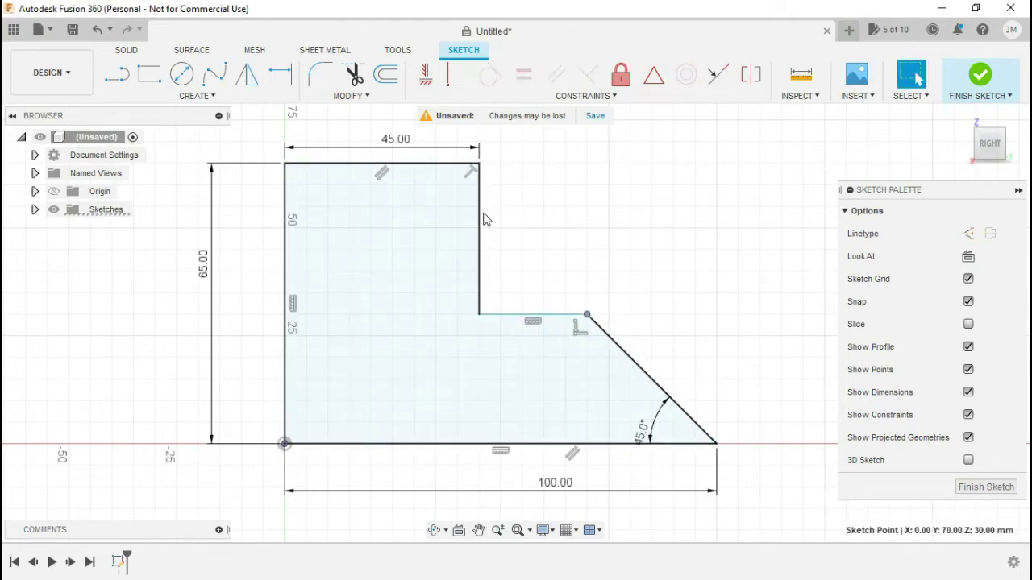
pyautogui.click(627, 354)
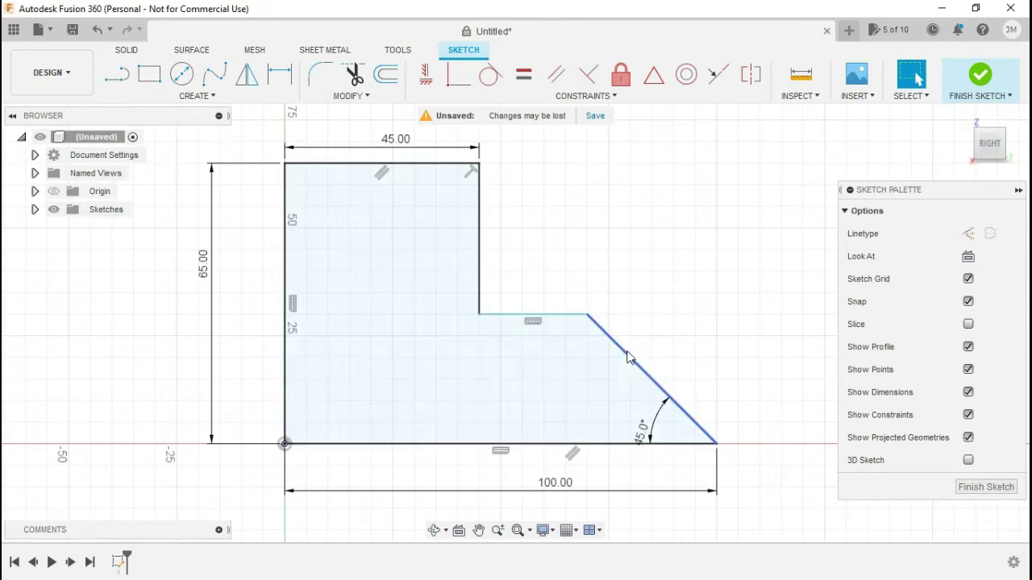
pyautogui.click(682, 326)
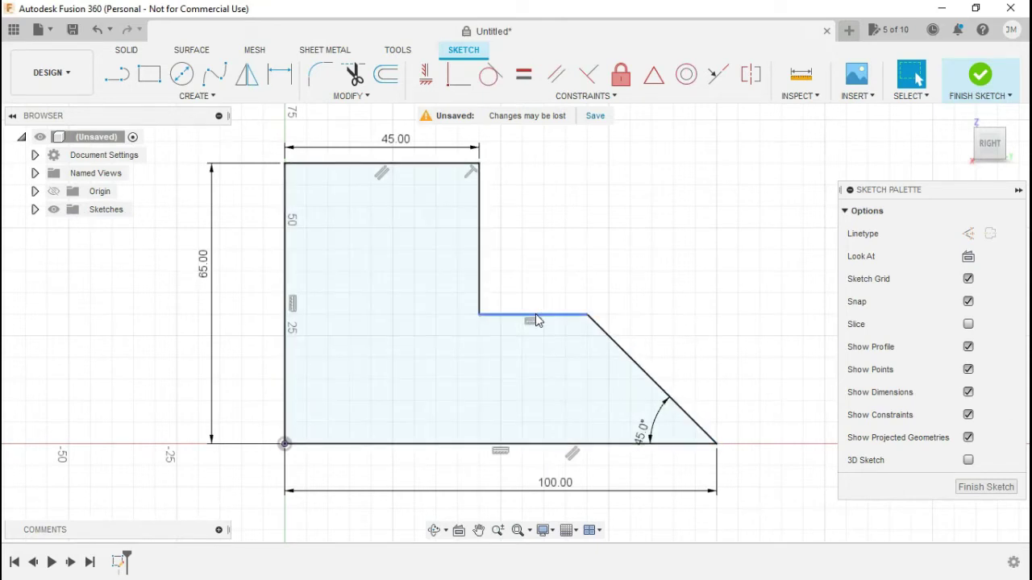
pyautogui.moveTo(587, 315)
pyautogui.mouseDown()
pyautogui.moveTo(699, 352)
pyautogui.moveTo(643, 325)
pyautogui.mouseUp()
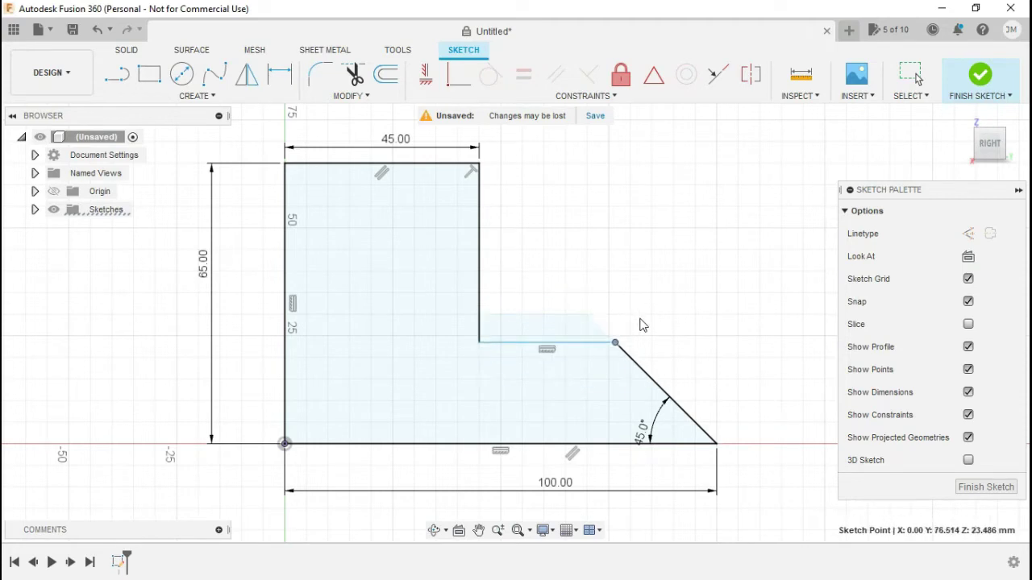
# - Dimension the inner vertical step edge at 40 mm
pyautogui.press('h')
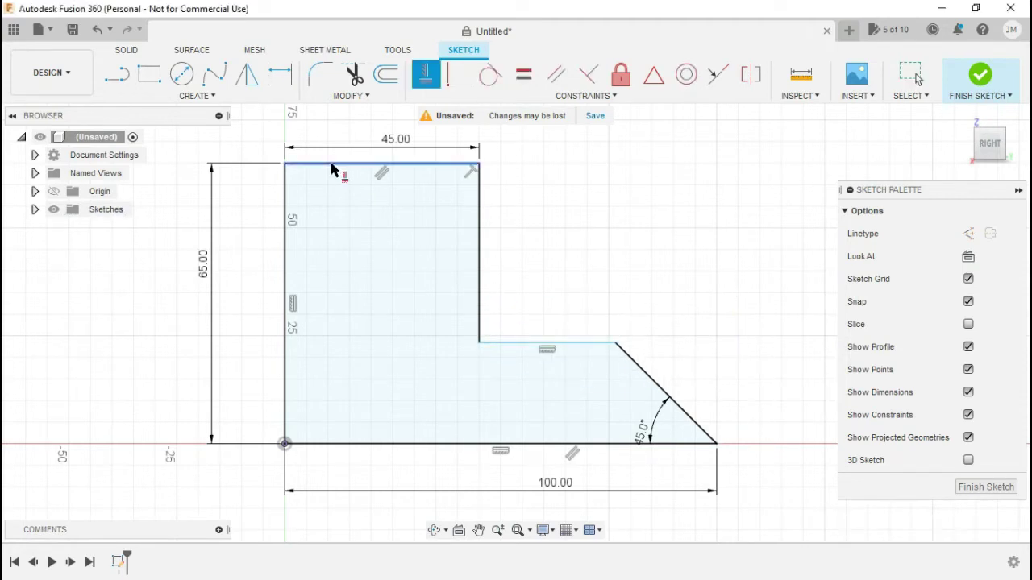
pyautogui.click(279, 74)
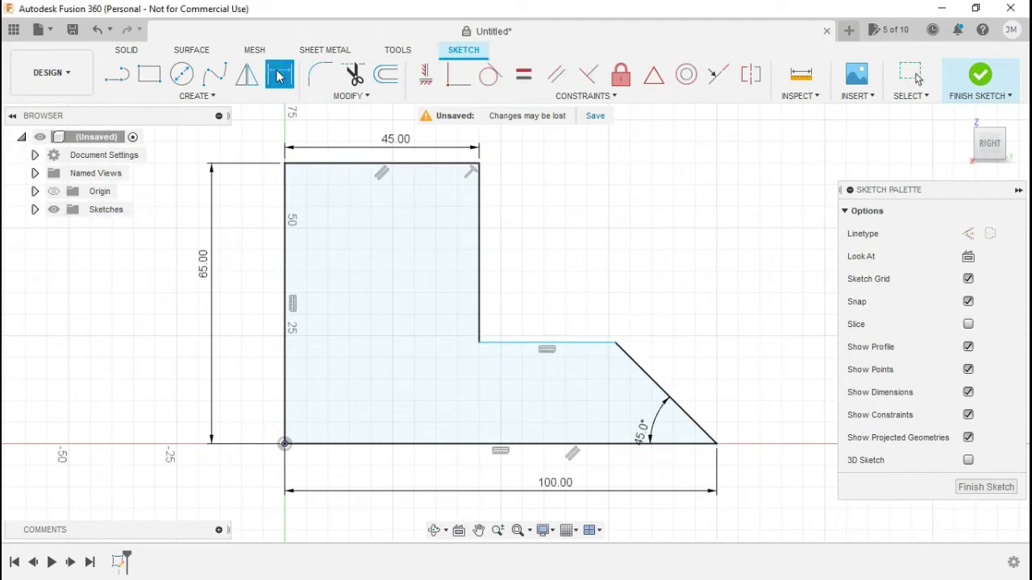
pyautogui.click(481, 263)
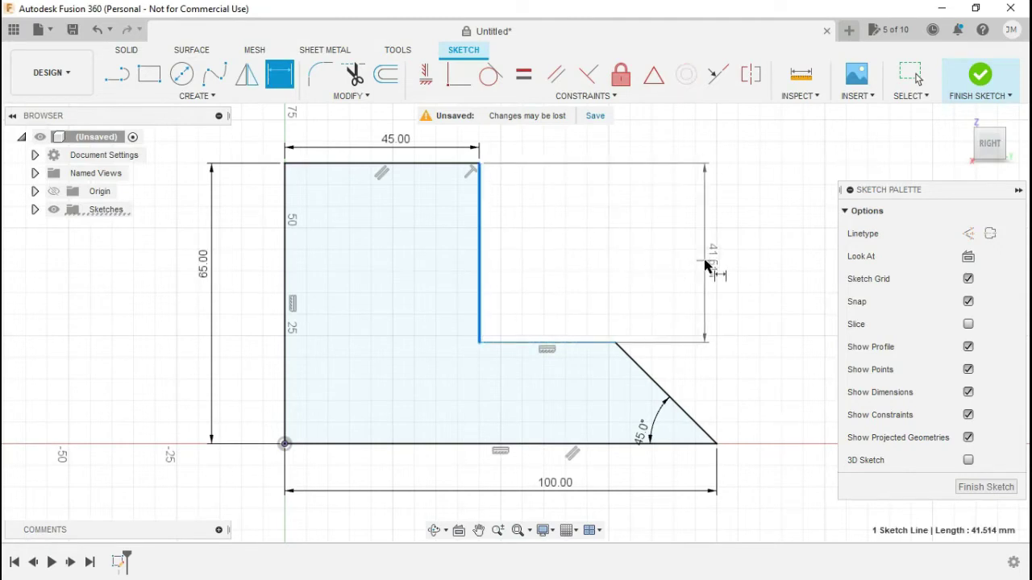
pyautogui.click(705, 266)
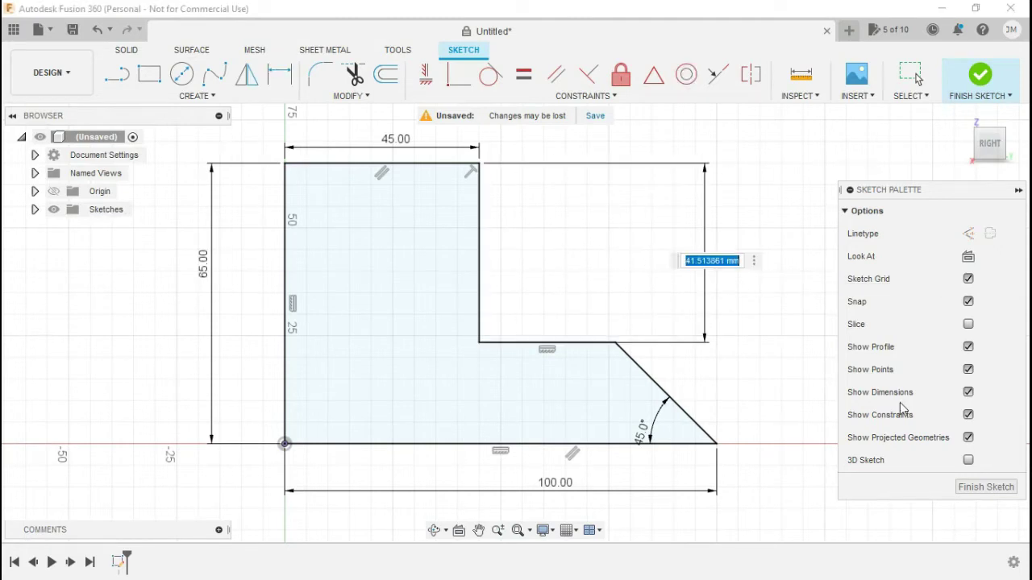
pyautogui.write('40')
pyautogui.press('Return')
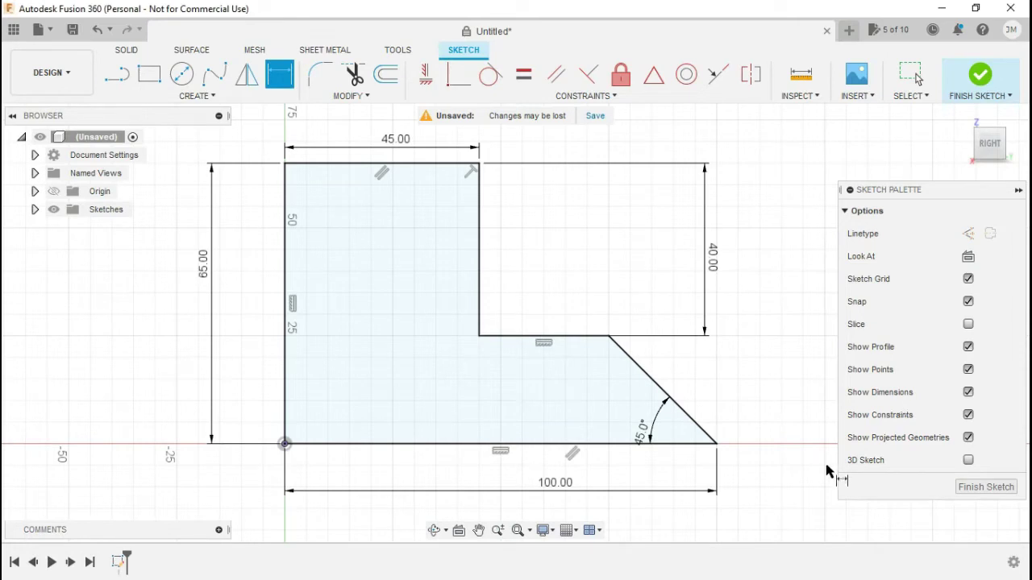
# - Add a driven 25 mm reference height dimension beside the angled edge
pyautogui.click(648, 378)
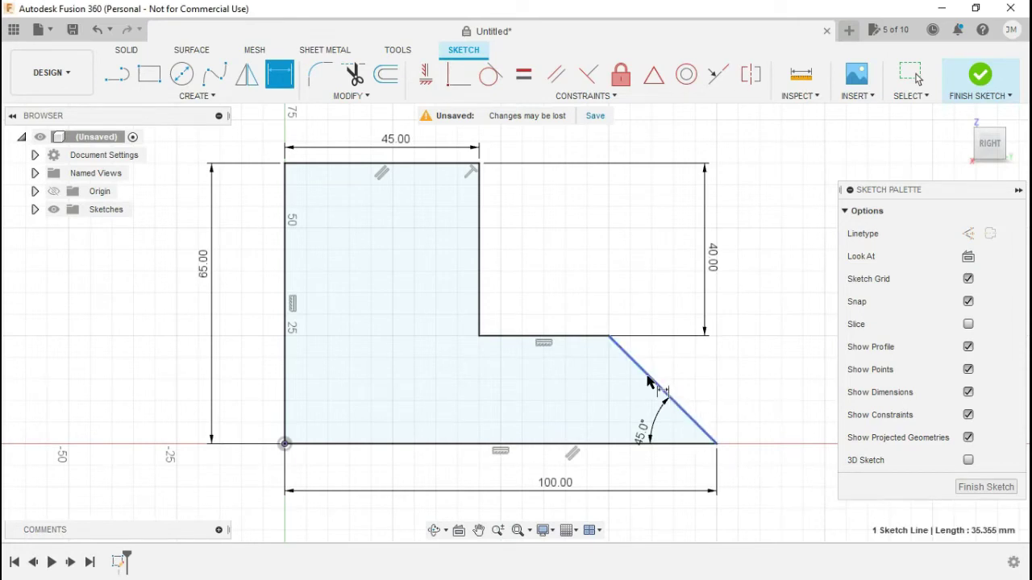
pyautogui.click(754, 411)
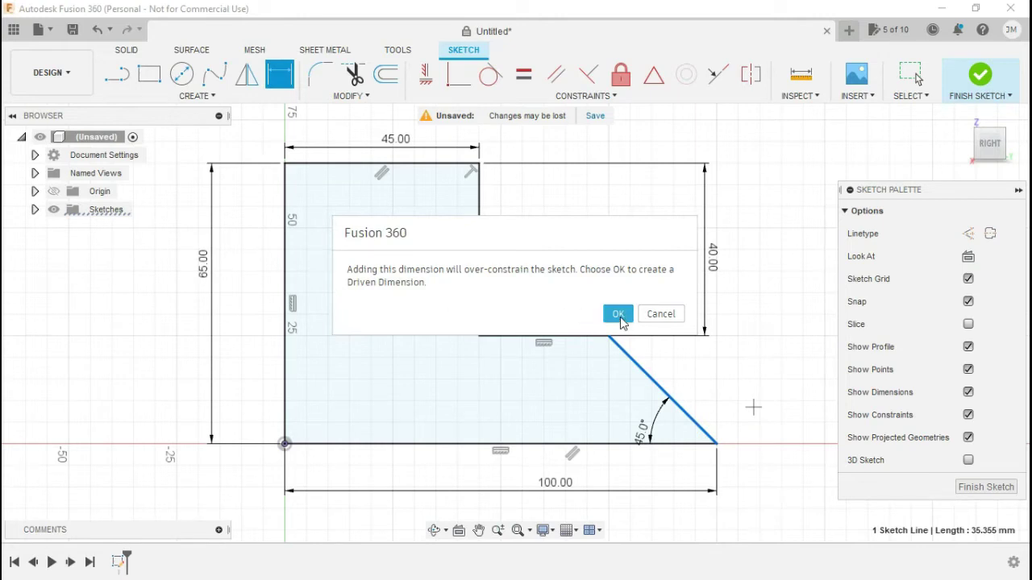
pyautogui.click(618, 313)
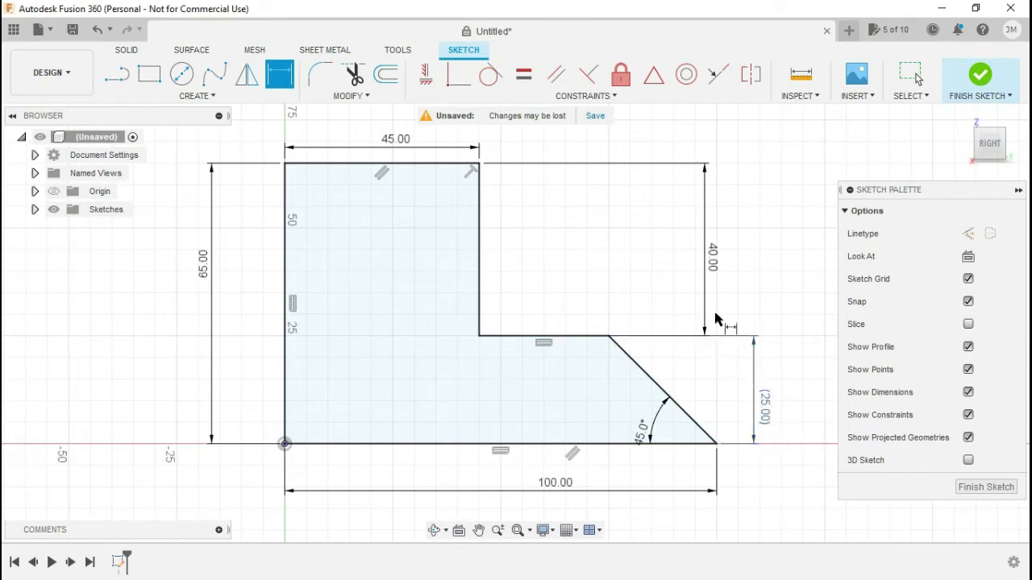
pyautogui.doubleClick(711, 260)
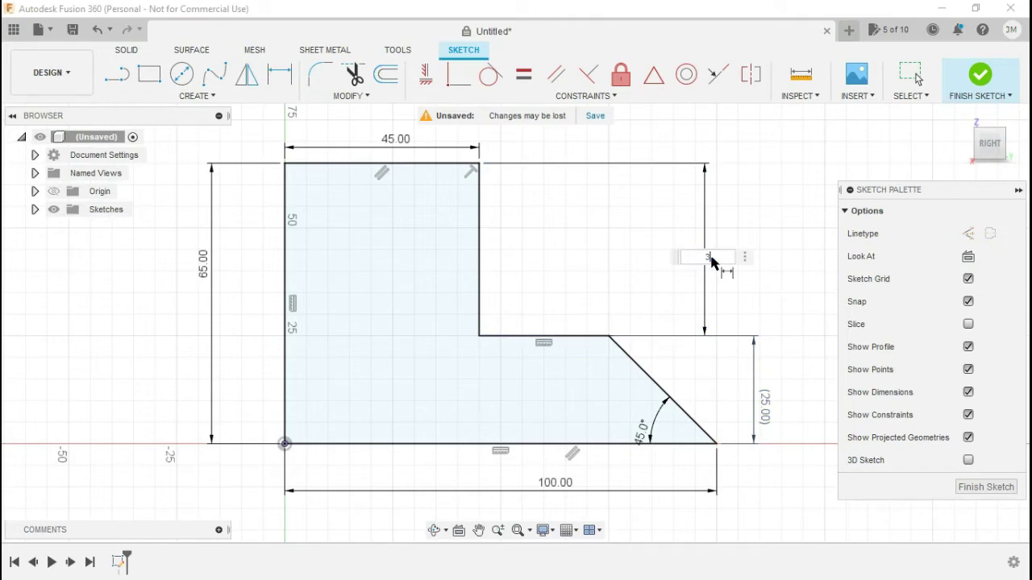
# - Change the step depth dimension from 40 to 30 mm
pyautogui.write('0')
pyautogui.press('Return')
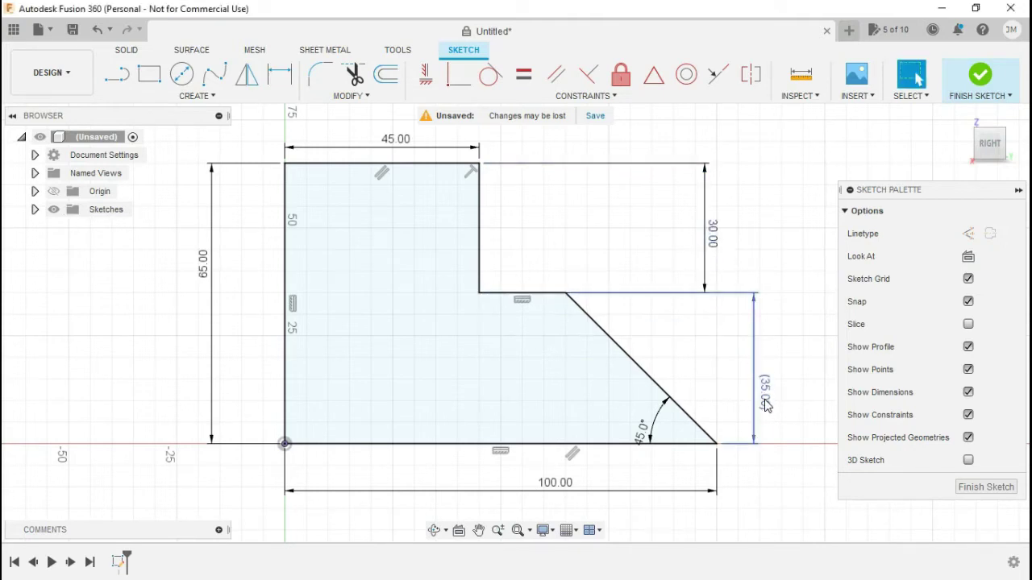
pyautogui.click(770, 392)
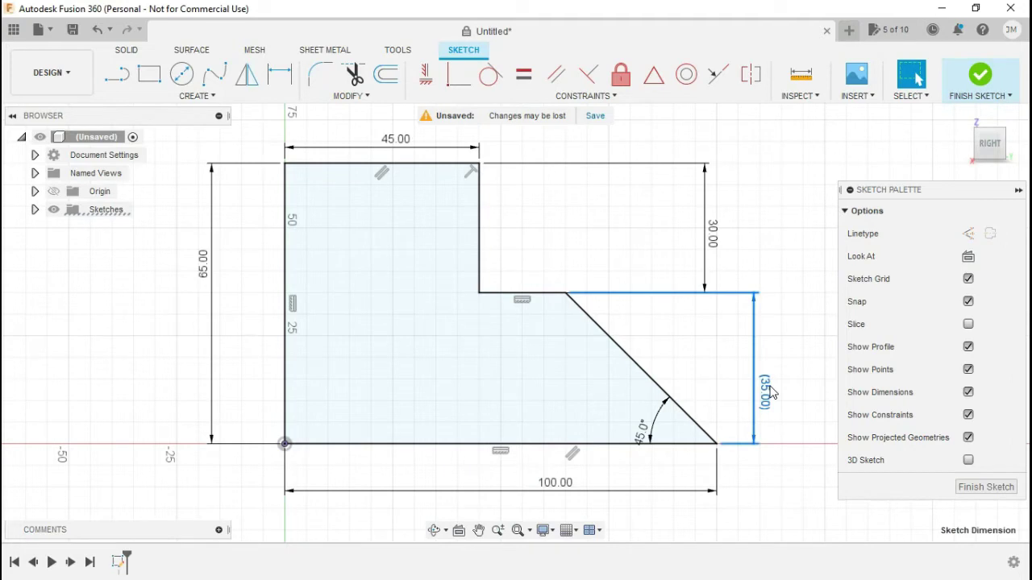
pyautogui.click(742, 399)
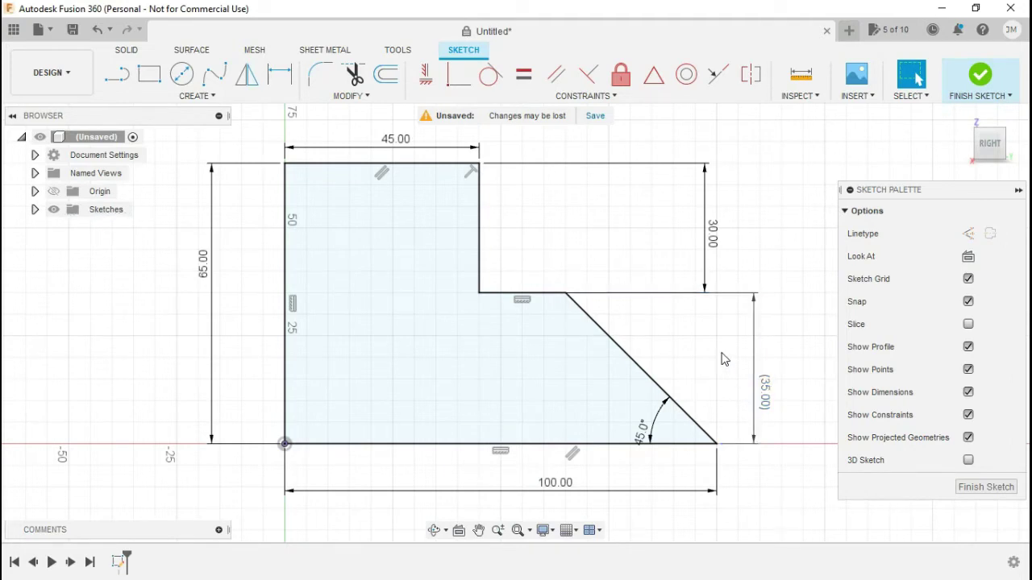
# - Window-select the whole stepped profile with its dimensions and delete it
pyautogui.scroll(2, 556, 375)
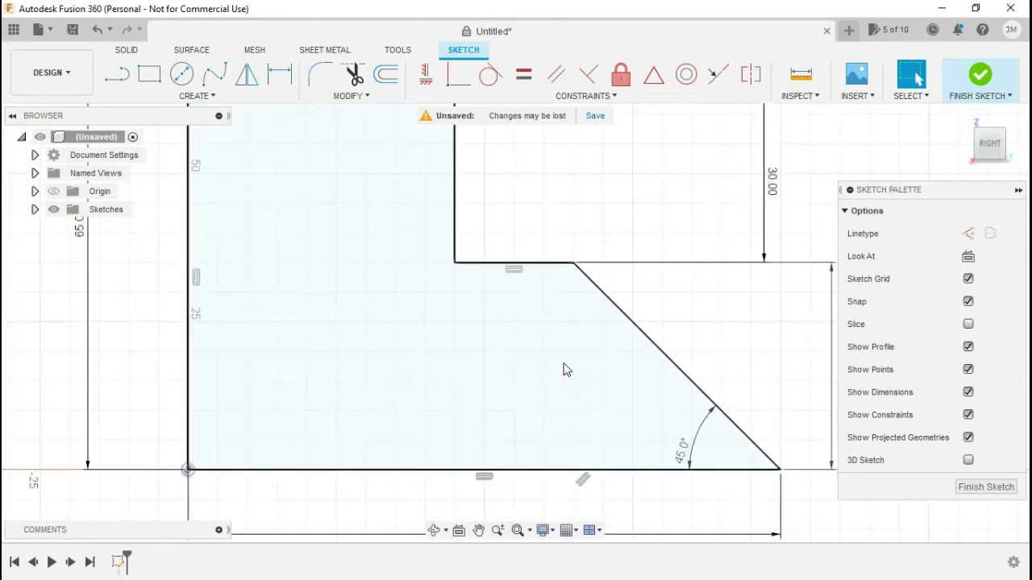
pyautogui.scroll(-5, 565, 368)
pyautogui.moveTo(314, 190); pyautogui.dragTo(770, 466)
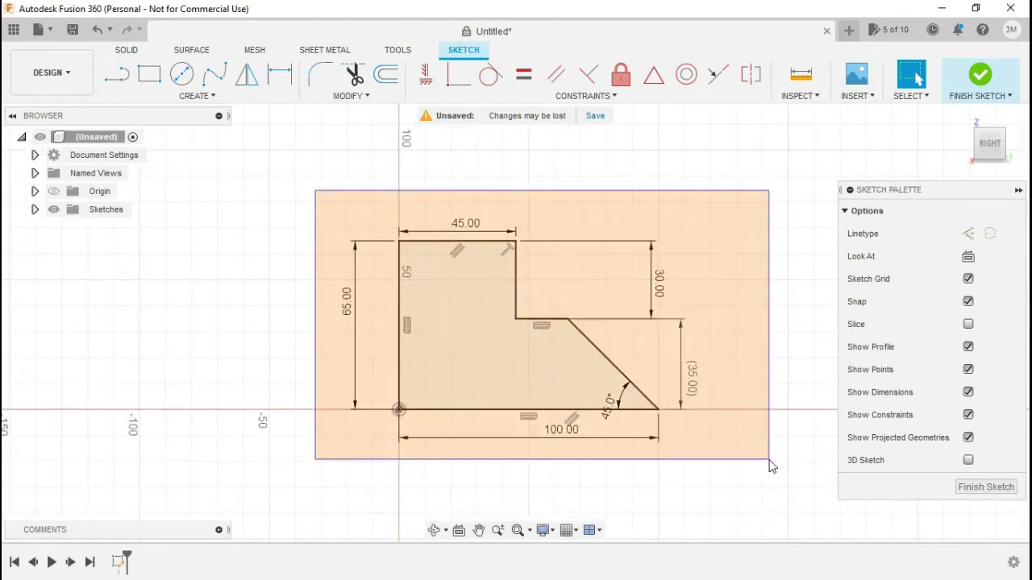
pyautogui.press('Delete')
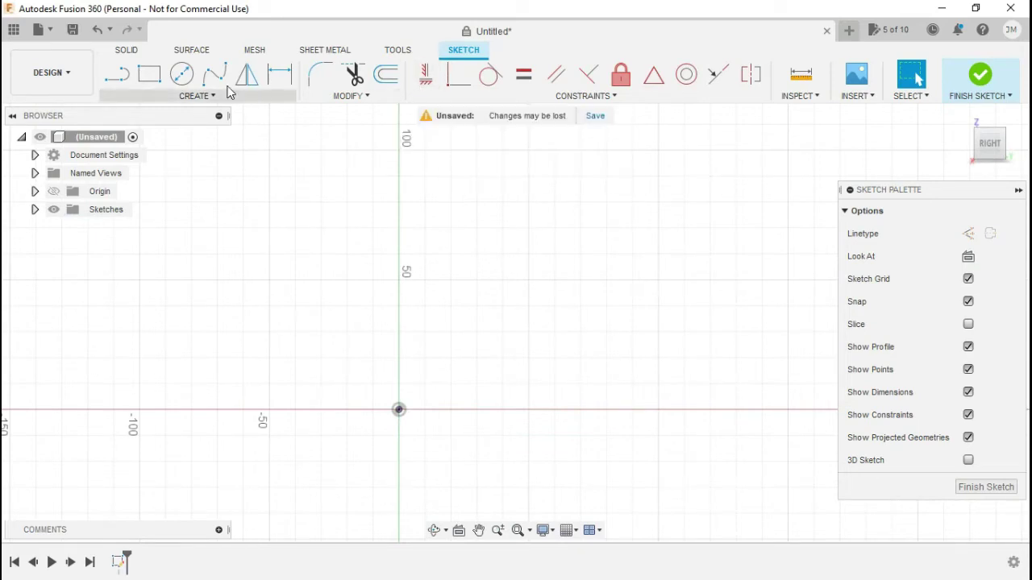
pyautogui.click(117, 74)
# - Draw three connected lines: a horizontal run, a vertical rise, and a horizontal run right
pyautogui.click(417, 378)
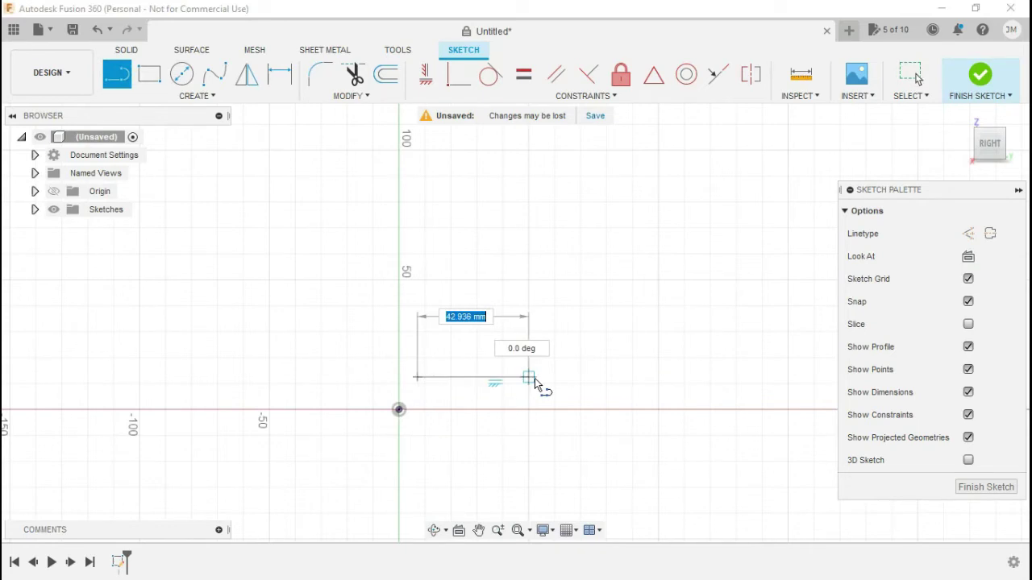
pyautogui.click(533, 380)
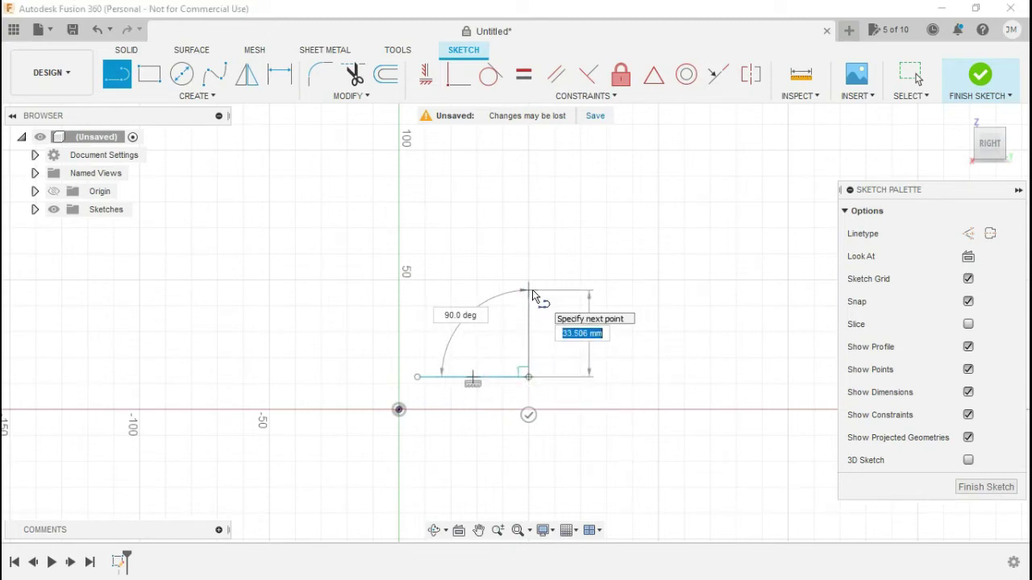
pyautogui.click(530, 290)
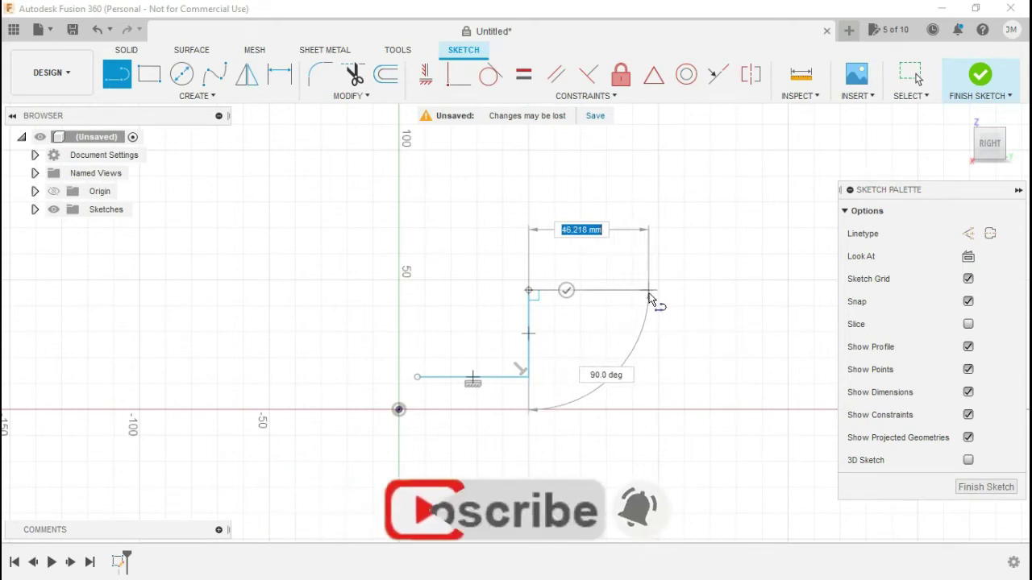
pyautogui.click(658, 290)
pyautogui.press('Escape')
# - Pan and zoom the view to recentre the stepped line
pyautogui.scroll(-3, 541, 357)
pyautogui.moveTo(599, 346)
pyautogui.mouseDown(button='middle')
pyautogui.moveTo(399, 299)
pyautogui.moveTo(403, 282)
pyautogui.mouseUp(button='middle')
pyautogui.scroll(-2, 403, 282)
pyautogui.scroll(2, 408, 271)
pyautogui.scroll(2, 406, 265)
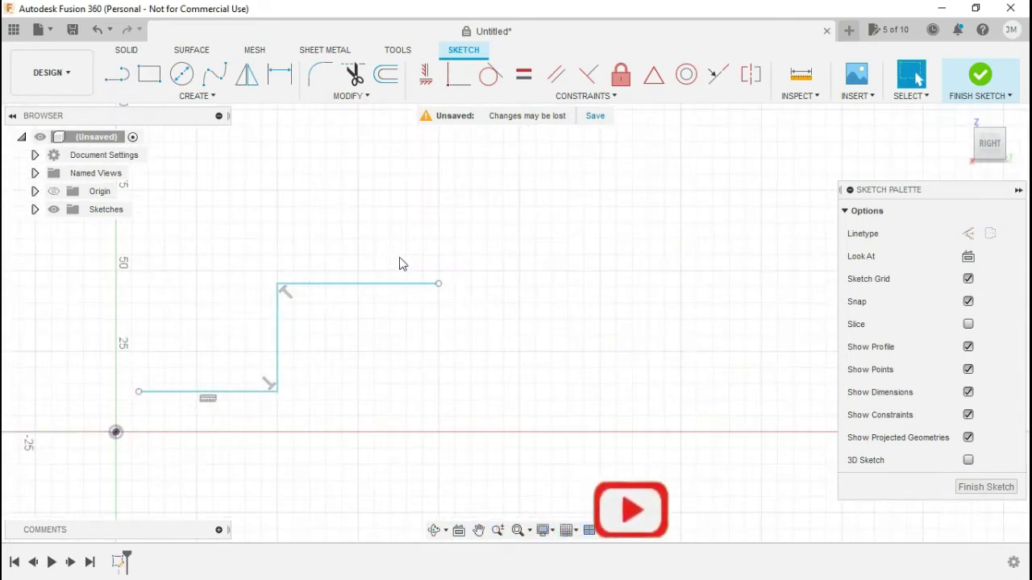
pyautogui.moveTo(440, 348); pyautogui.dragTo(495, 345, button='middle')
pyautogui.scroll(1, 493, 347)
pyautogui.scroll(-2, 495, 347)
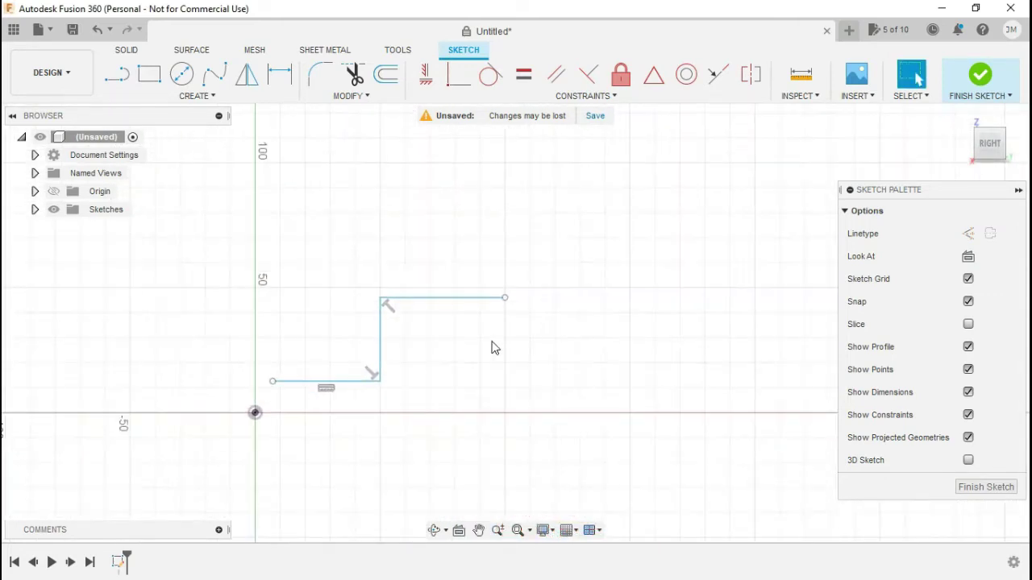
pyautogui.click(197, 95)
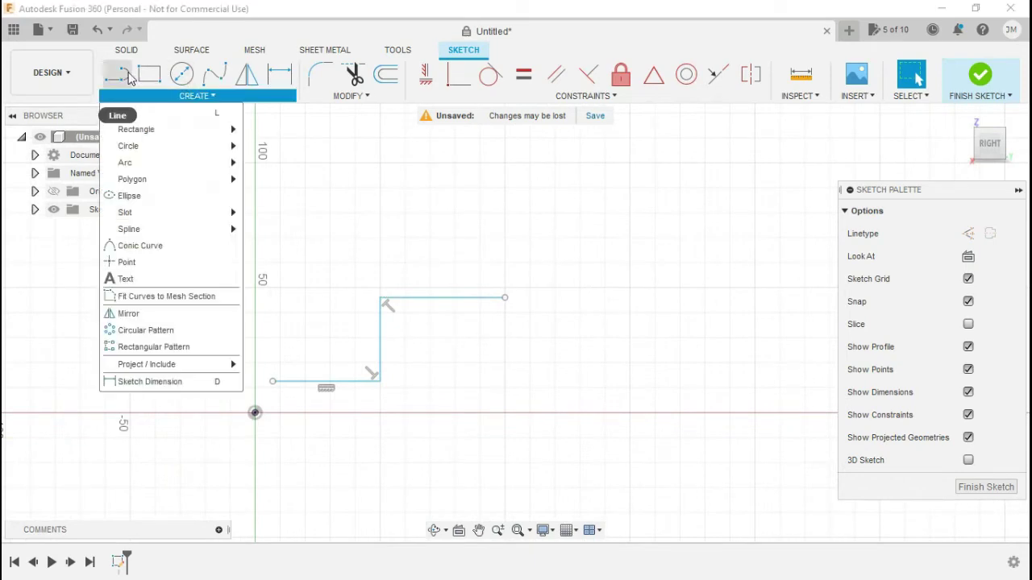
# - Draw a vertical line right of the step down to the horizontal axis
pyautogui.click(121, 110)
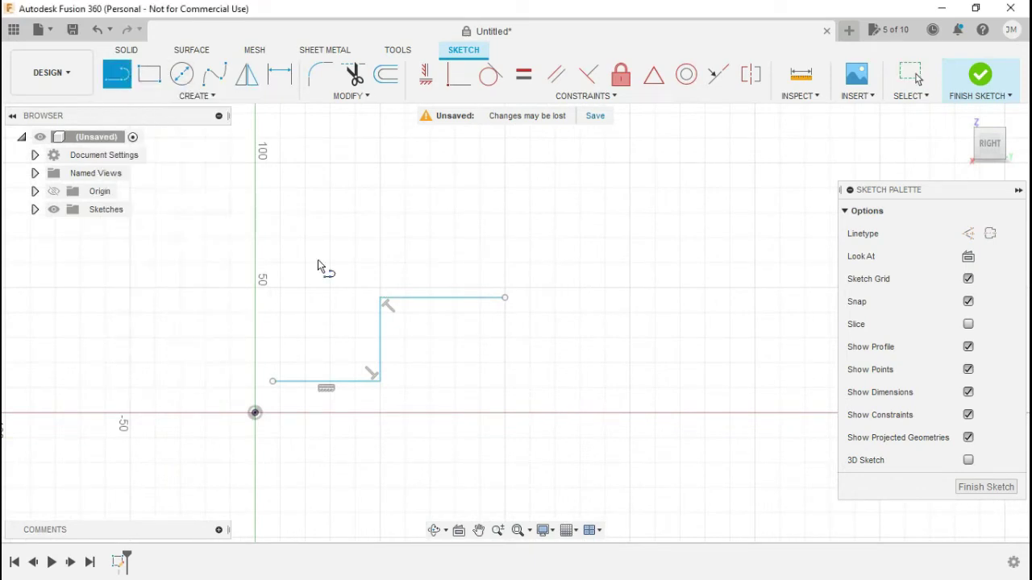
pyautogui.click(579, 300)
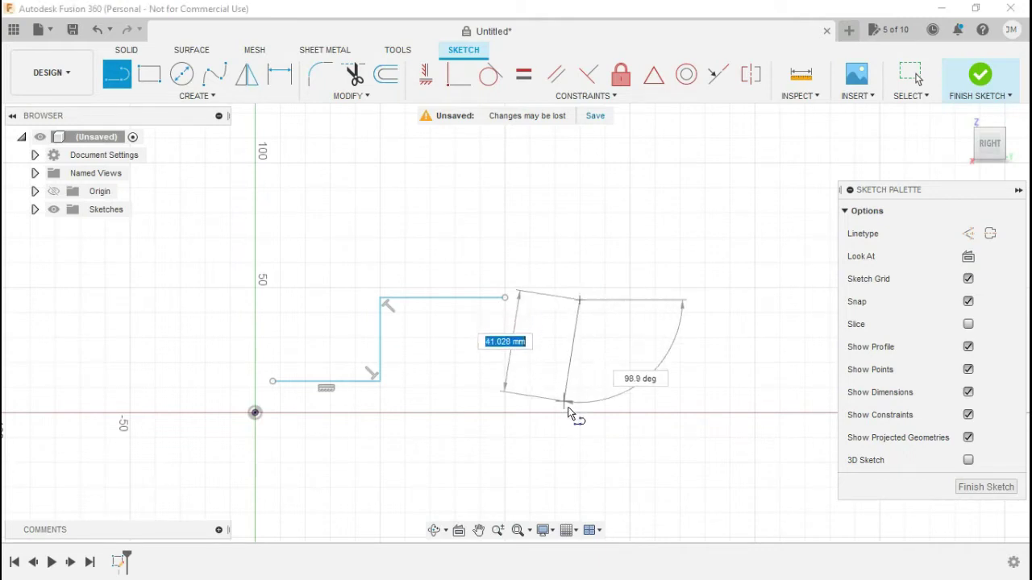
pyautogui.click(580, 420)
pyautogui.press('Escape')
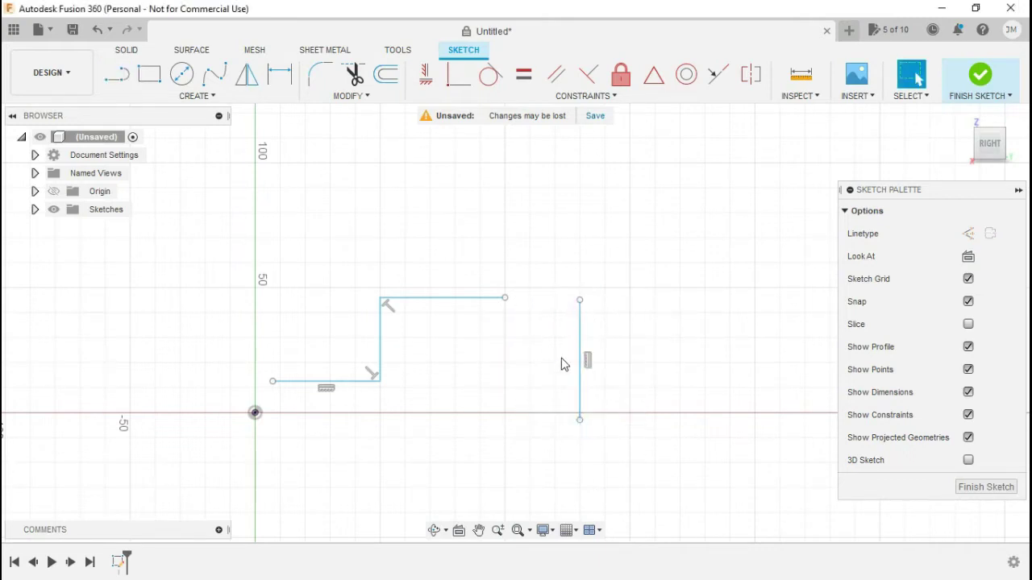
# - Make the vertical line's top endpoint coincident with the stepped line's right end
pyautogui.click(579, 299)
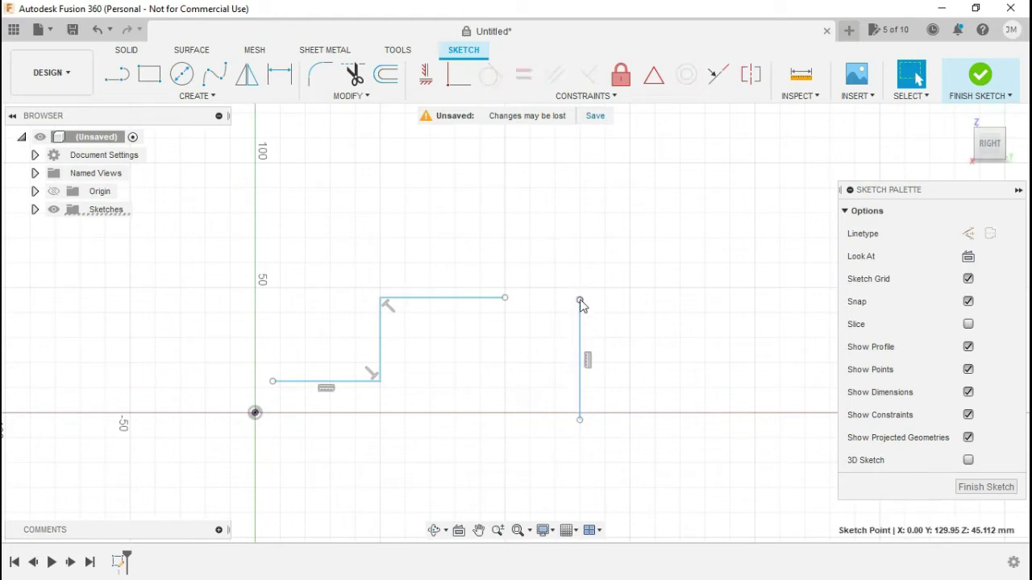
pyautogui.click(506, 298)
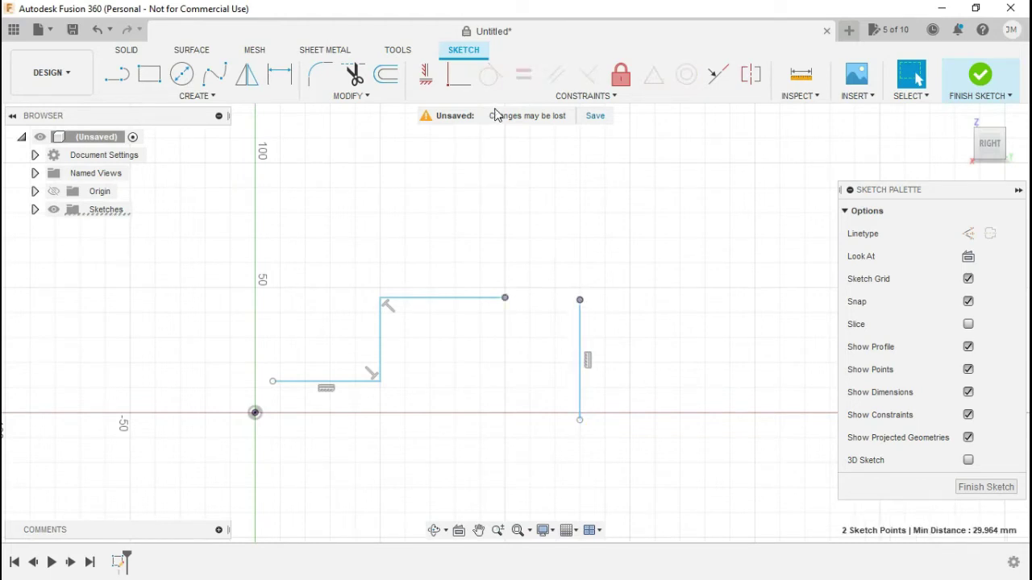
pyautogui.click(459, 77)
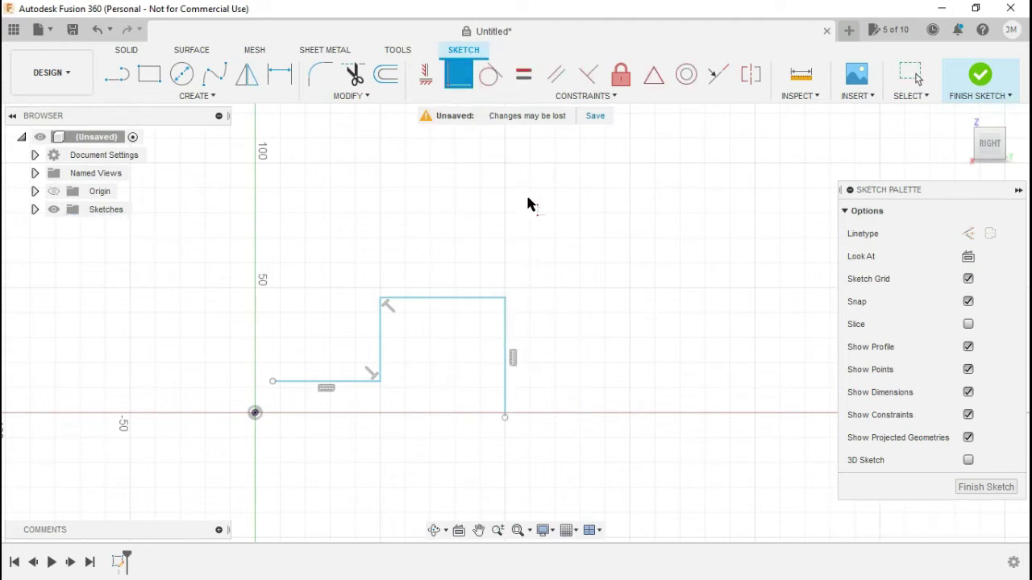
pyautogui.click(181, 74)
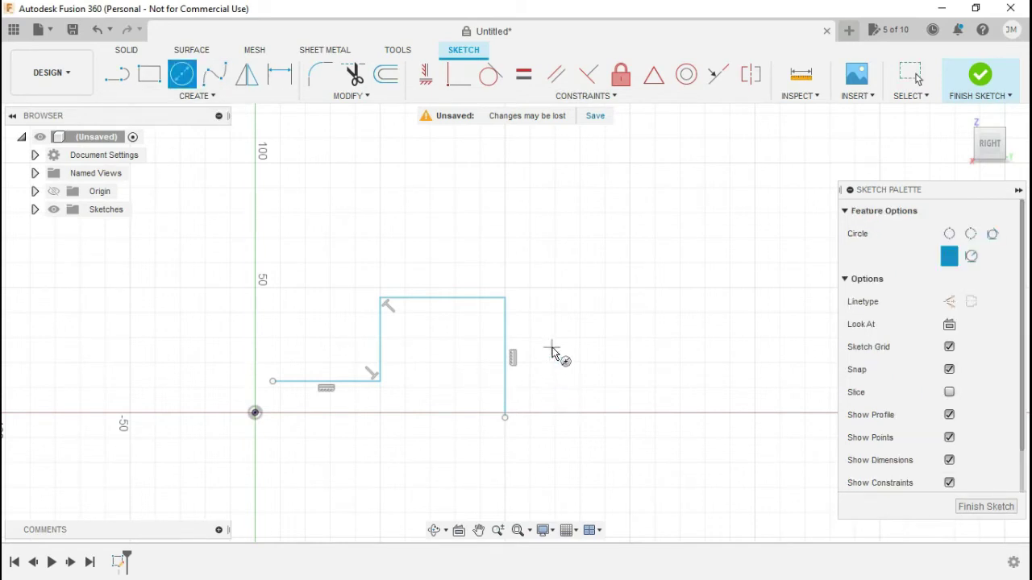
# - Draw a circle centred inside the step's corner
pyautogui.click(439, 355)
pyautogui.click(451, 396)
pyautogui.press('Escape')
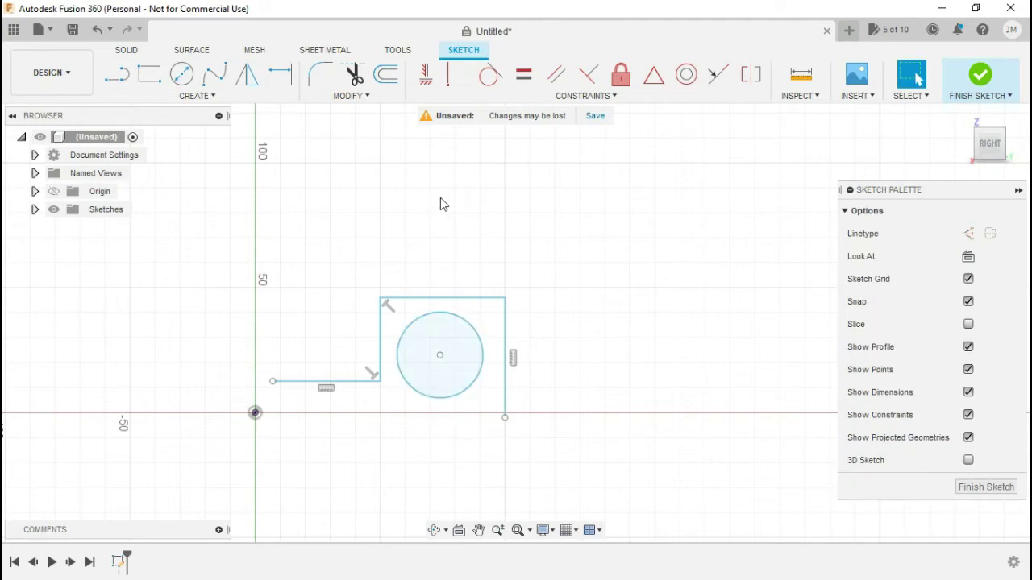
# - Make the top run and the right vertical line tangent to the circle
pyautogui.click(496, 78)
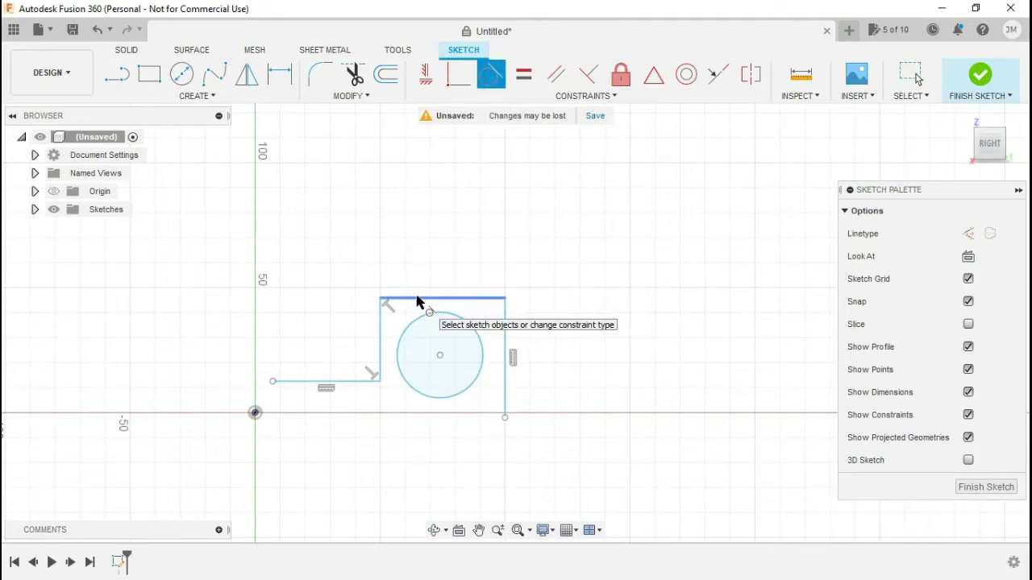
pyautogui.click(458, 317)
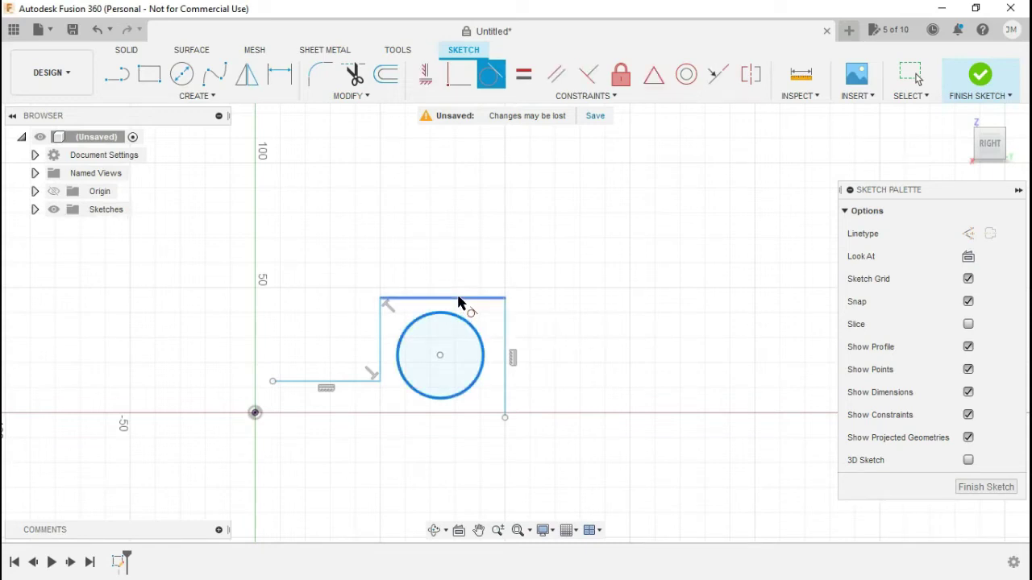
pyautogui.click(457, 297)
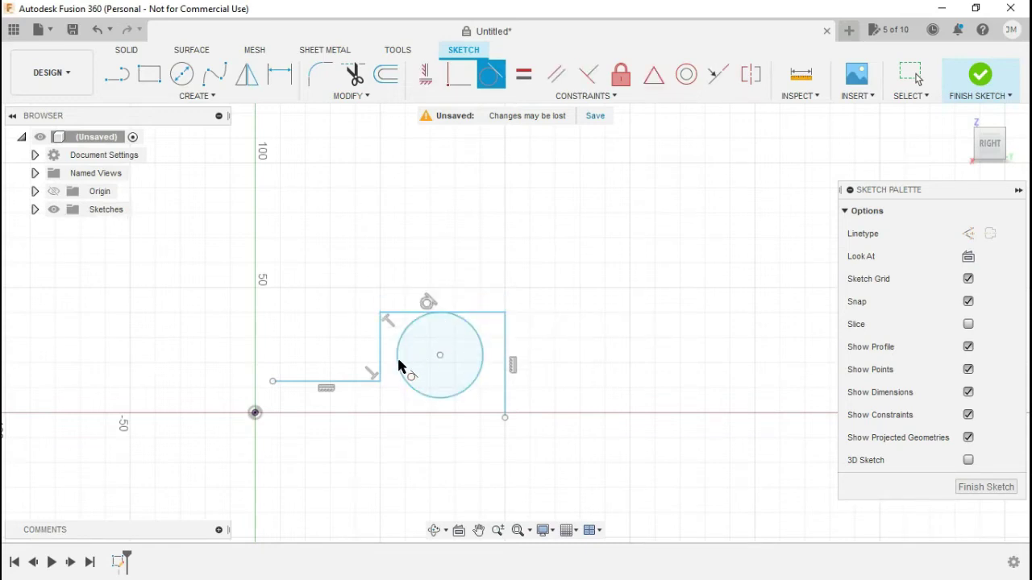
pyautogui.click(460, 392)
pyautogui.click(434, 303)
pyautogui.click(484, 350)
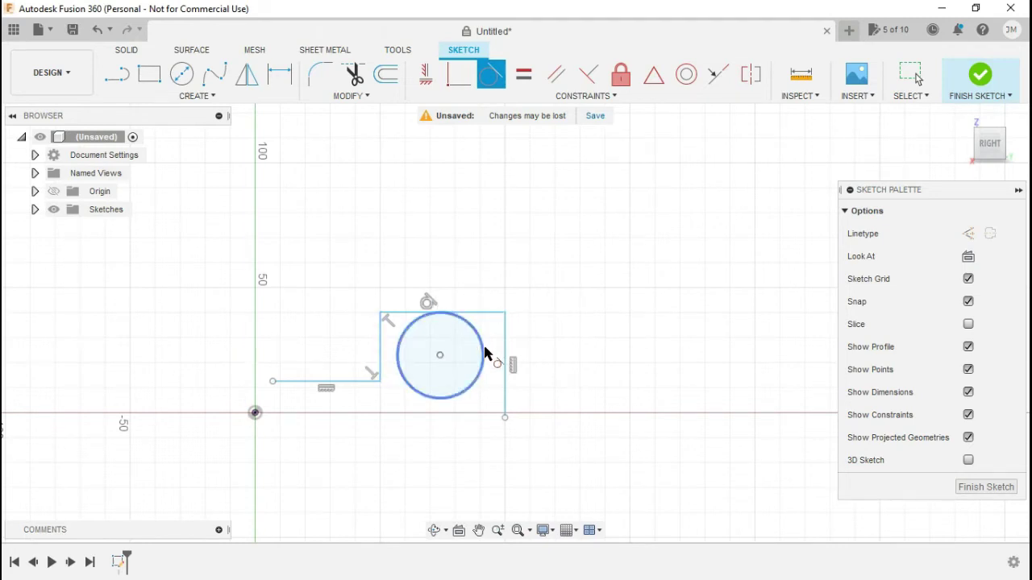
pyautogui.click(505, 361)
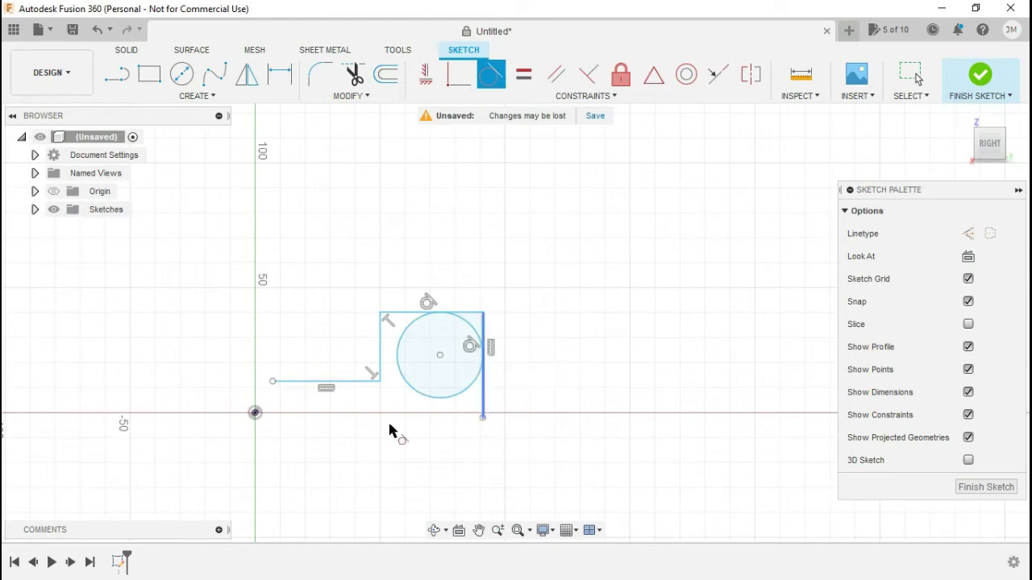
pyautogui.press('Escape')
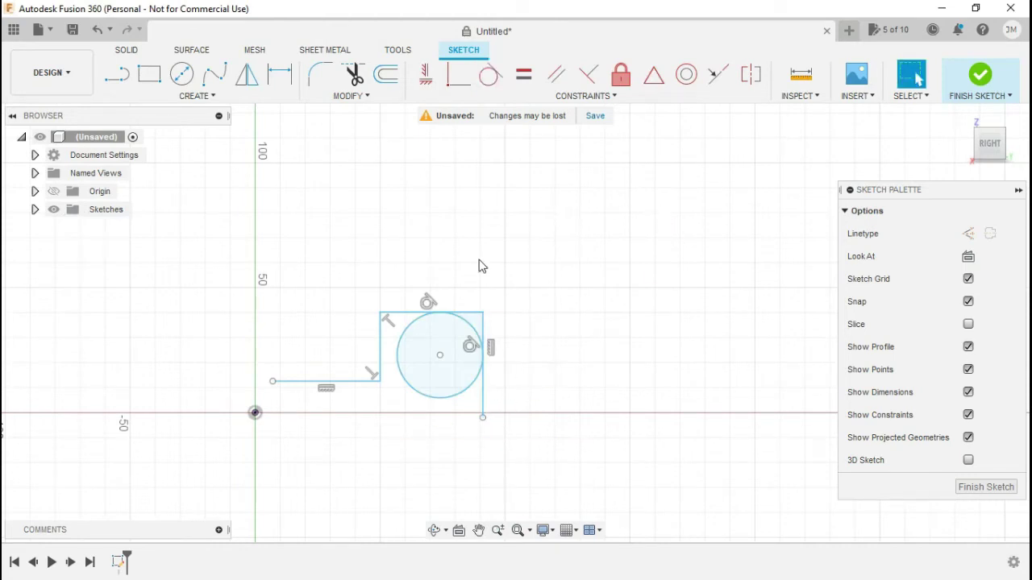
# - Dimension the bottom horizontal line at 40 mm
pyautogui.click(273, 84)
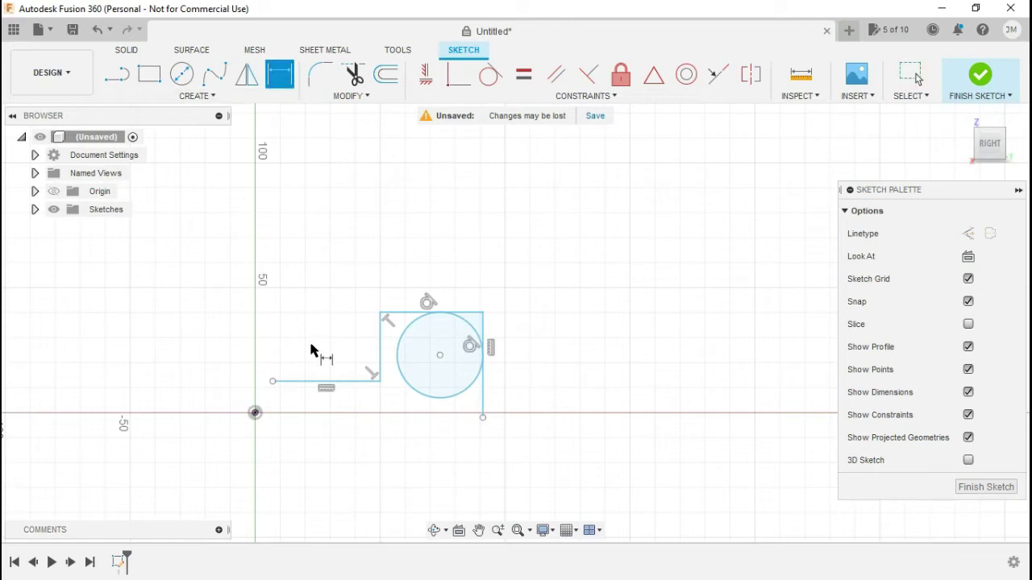
pyautogui.click(299, 383)
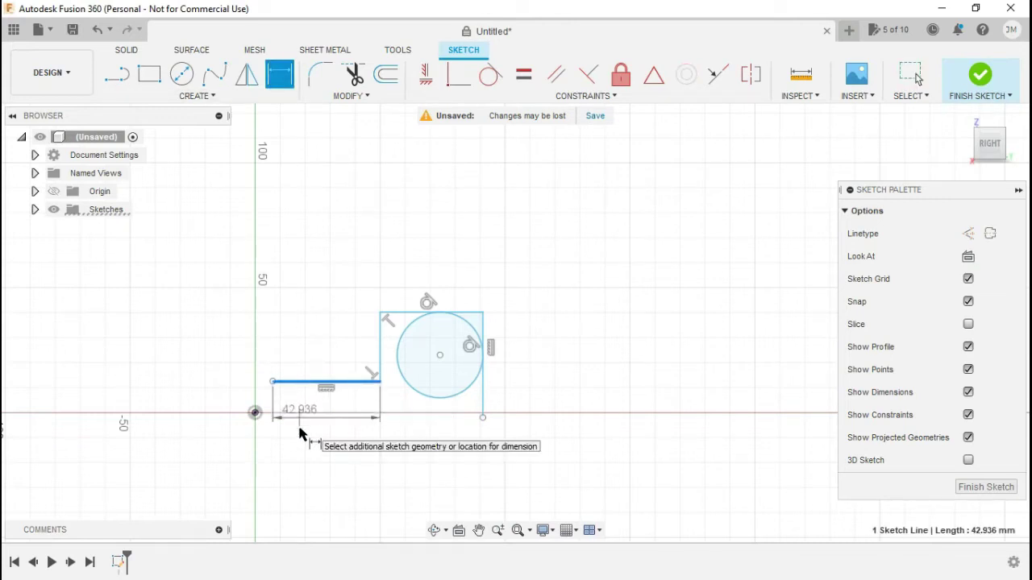
pyautogui.click(301, 434)
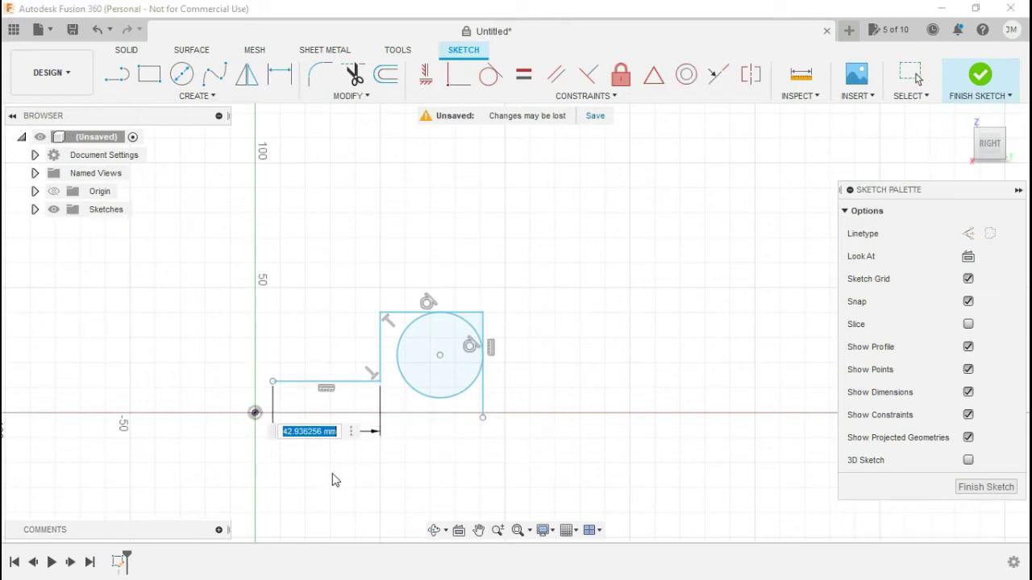
pyautogui.write('40')
pyautogui.press('Return')
pyautogui.press('Escape')
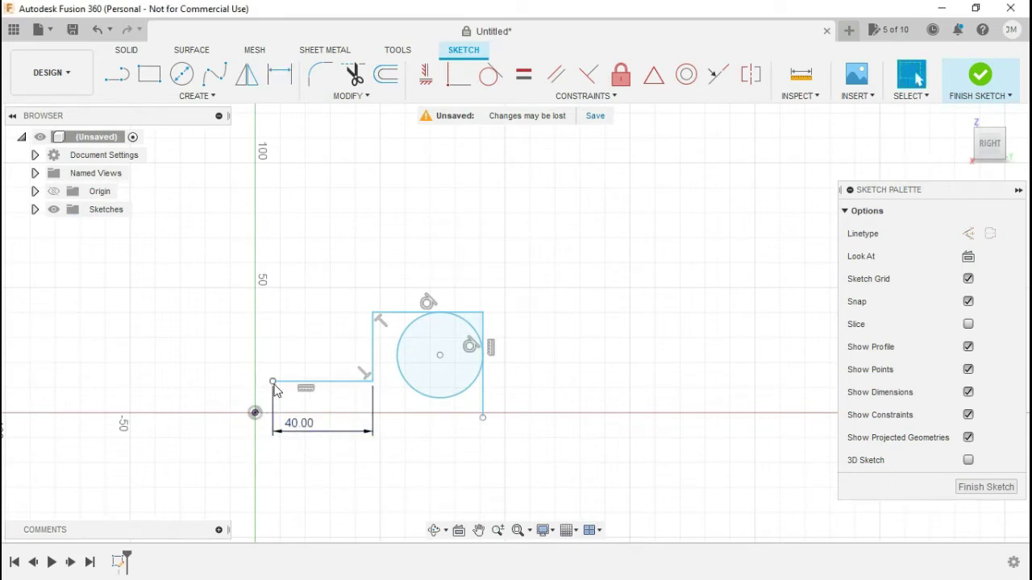
# - Make the base line's left endpoint coincident with the sketch origin
pyautogui.moveTo(273, 382); pyautogui.dragTo(254, 414)
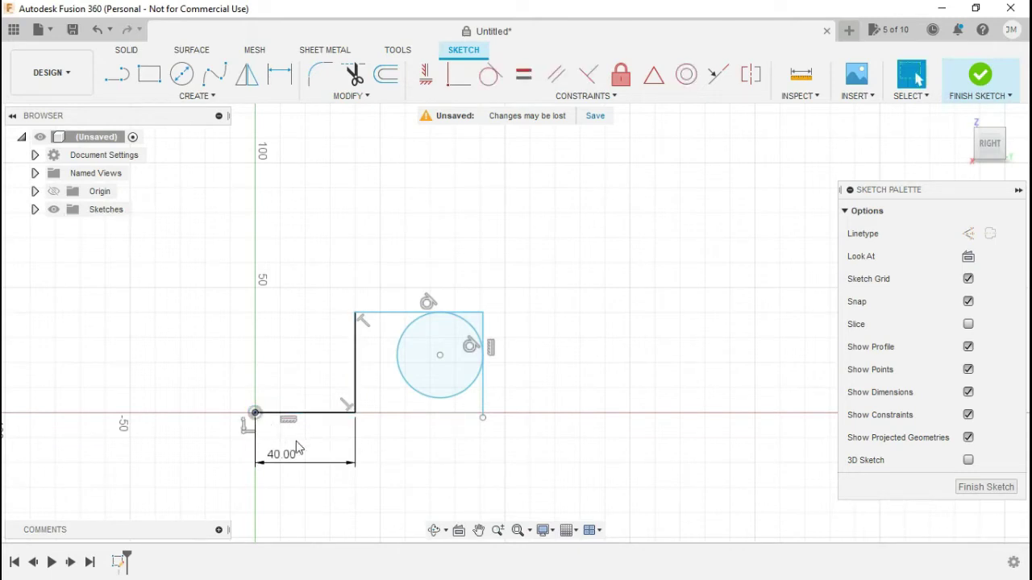
pyautogui.hotkey('ctrl', 'z')
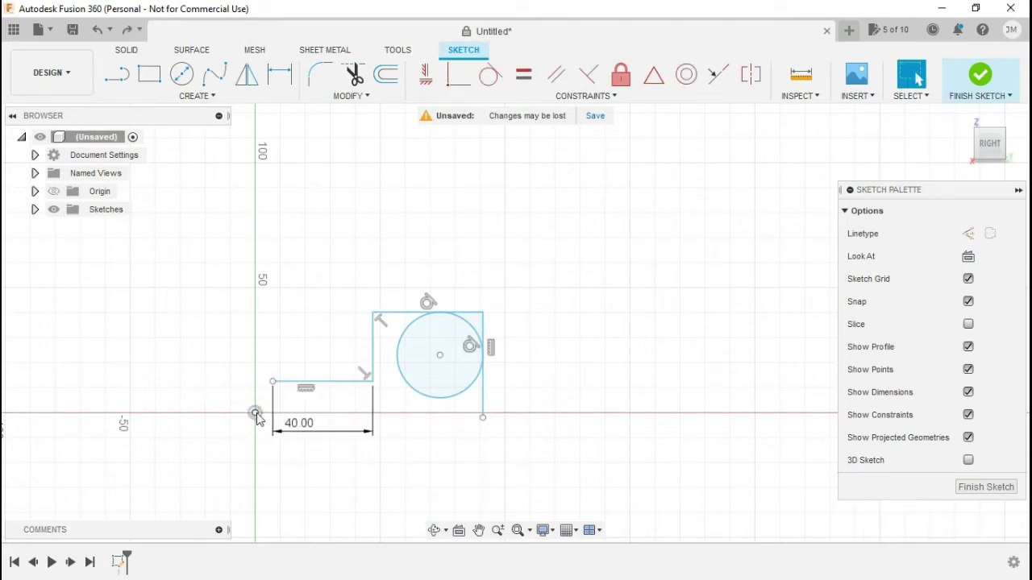
pyautogui.click(256, 415)
pyautogui.click(273, 383)
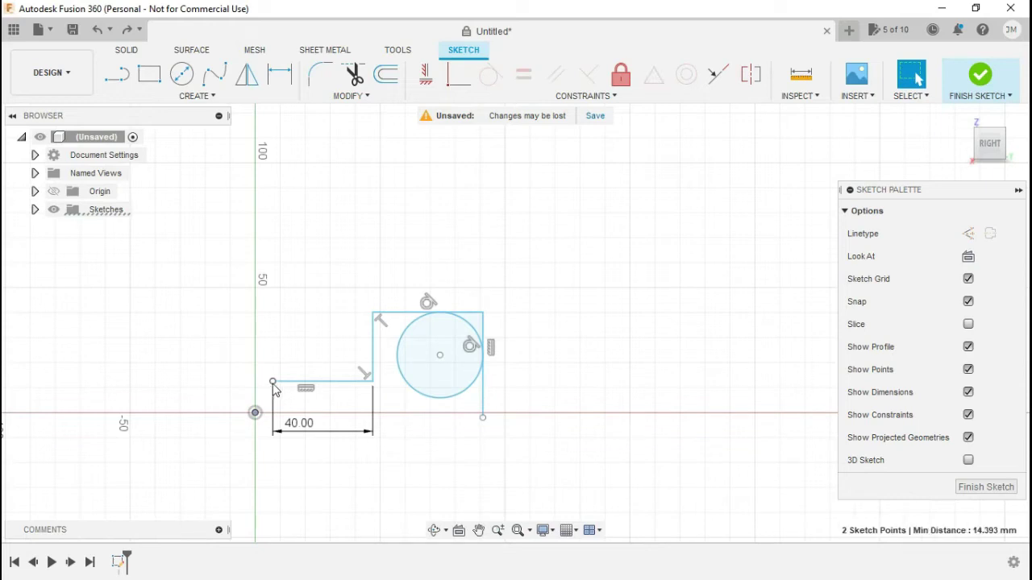
pyautogui.click(465, 84)
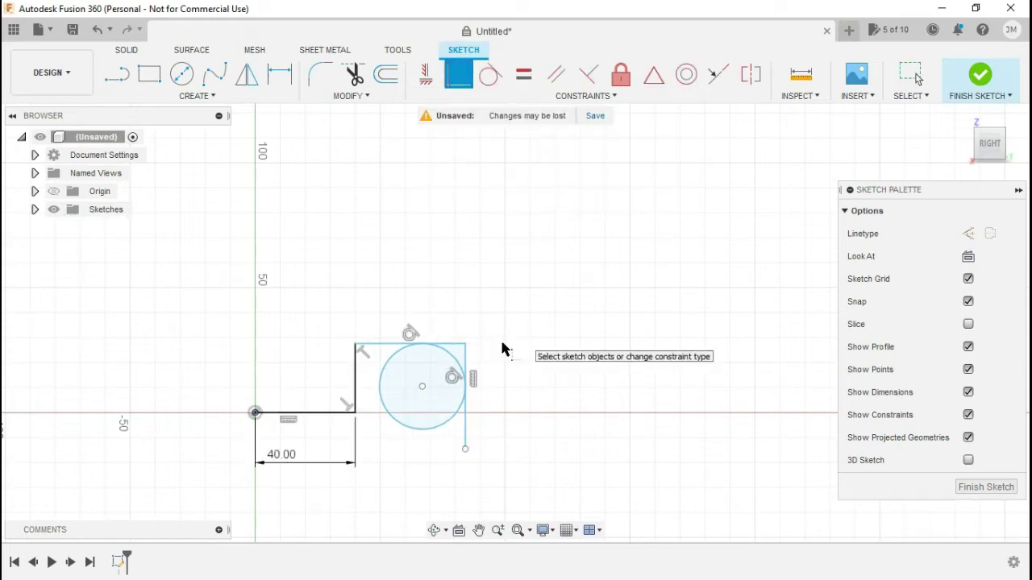
pyautogui.press('Escape')
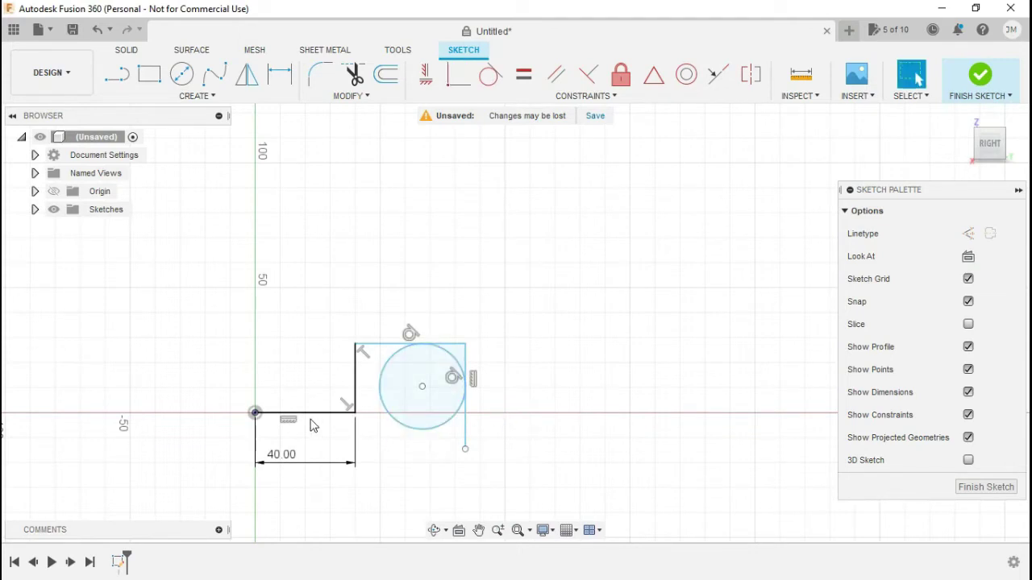
# - Make the step's vertical line equal in length to the 40 mm base line
pyautogui.click(465, 233)
pyautogui.click(523, 77)
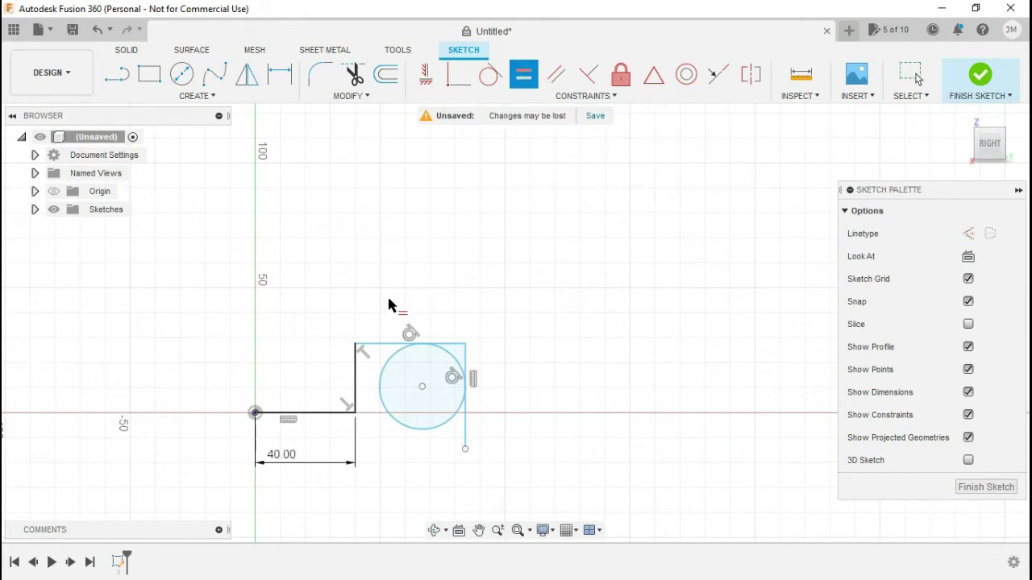
pyautogui.click(332, 413)
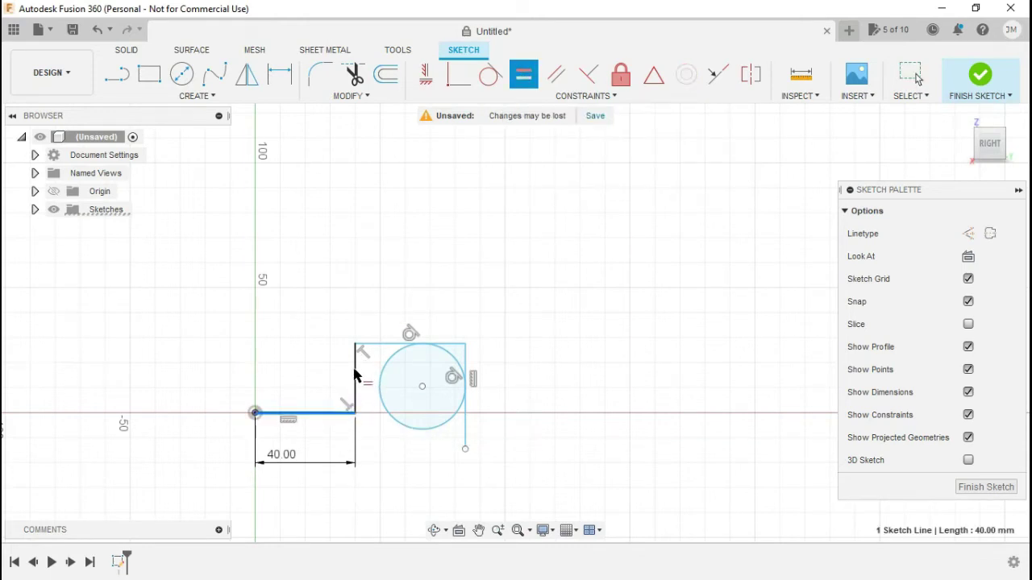
pyautogui.click(359, 376)
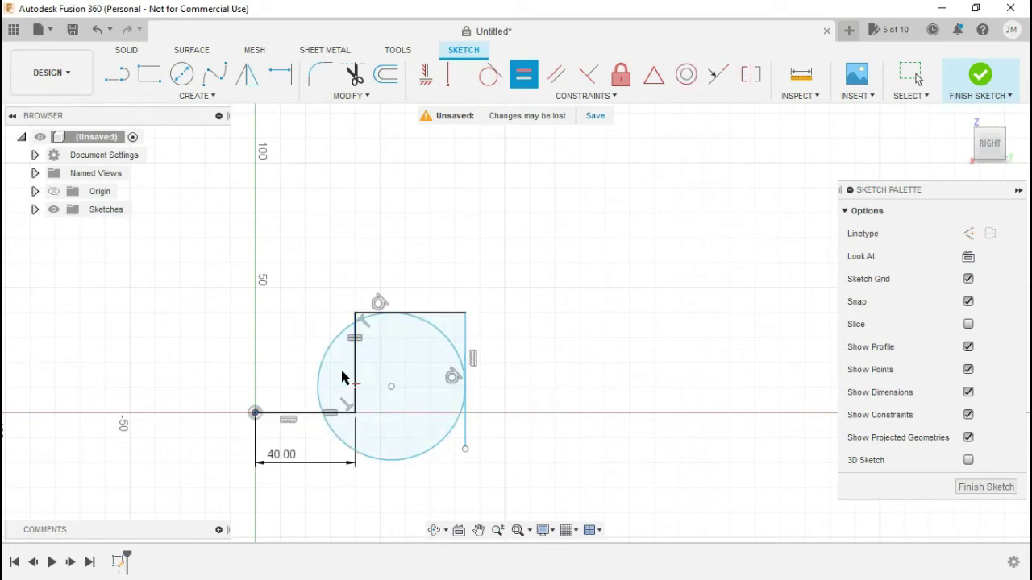
# - Make the right vertical line equal to the top line, then drag its foot toward the axis
pyautogui.click(465, 335)
pyautogui.click(421, 317)
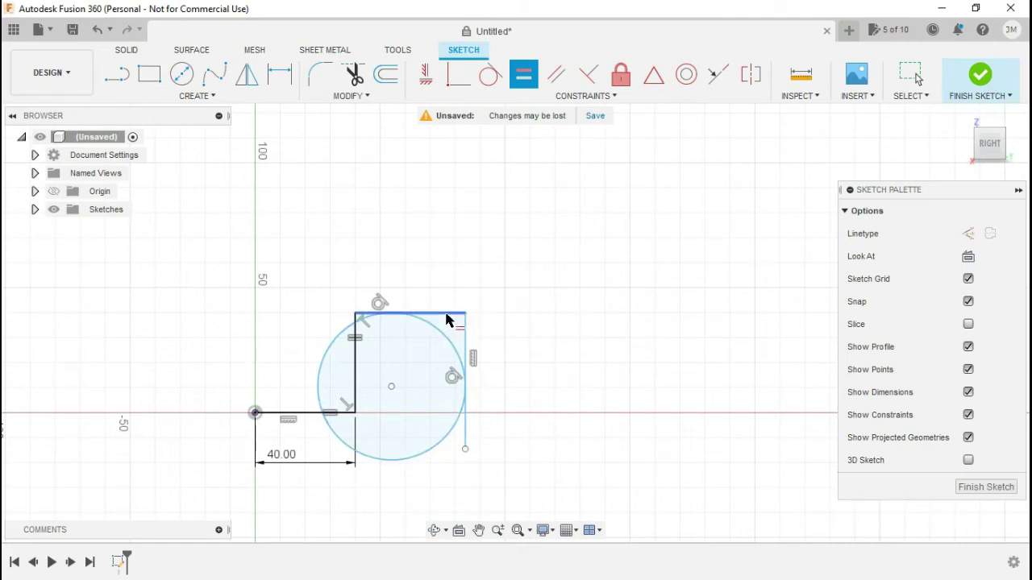
pyautogui.click(446, 313)
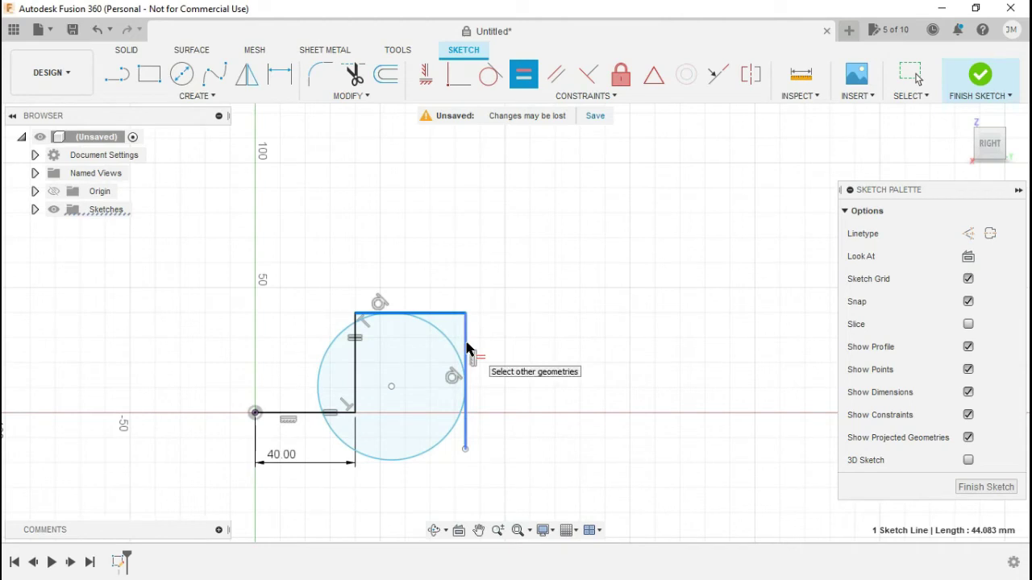
pyautogui.click(468, 348)
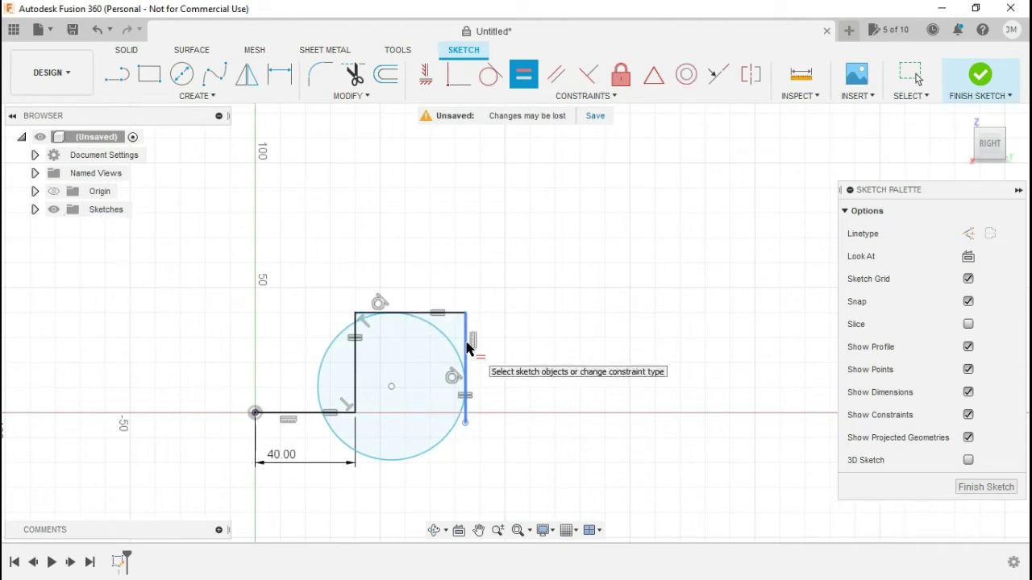
pyautogui.press('Escape')
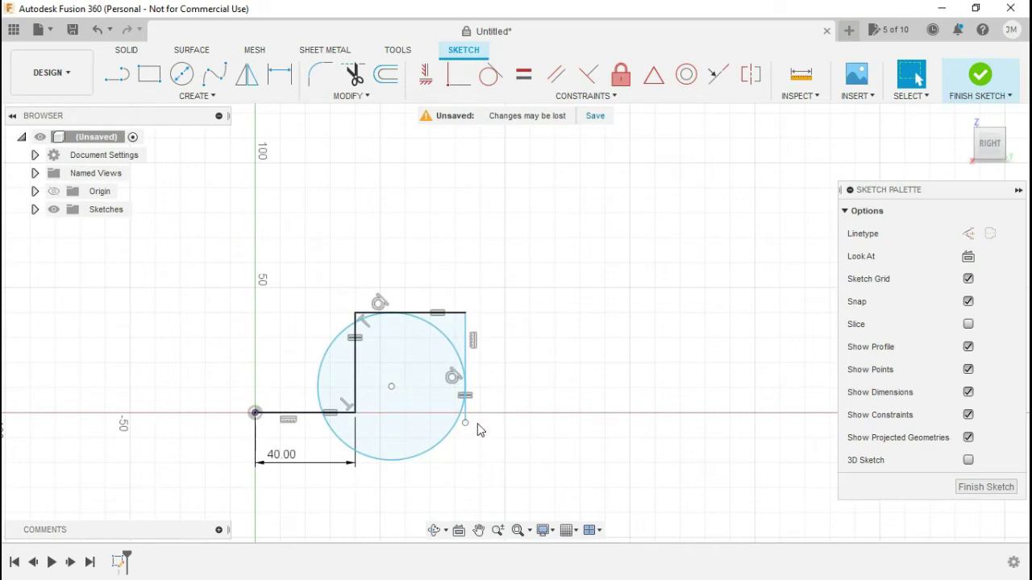
pyautogui.moveTo(465, 424)
pyautogui.mouseDown()
pyautogui.moveTo(474, 444)
pyautogui.moveTo(502, 456)
pyautogui.mouseUp()
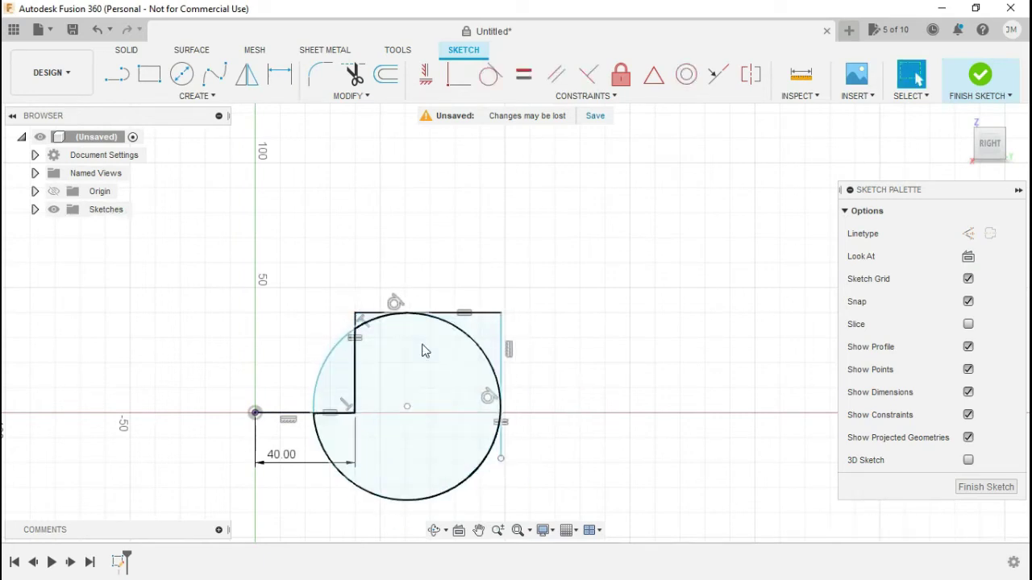
# - Make the top line equal to the 40 mm vertical line and resize the circle
pyautogui.click(523, 74)
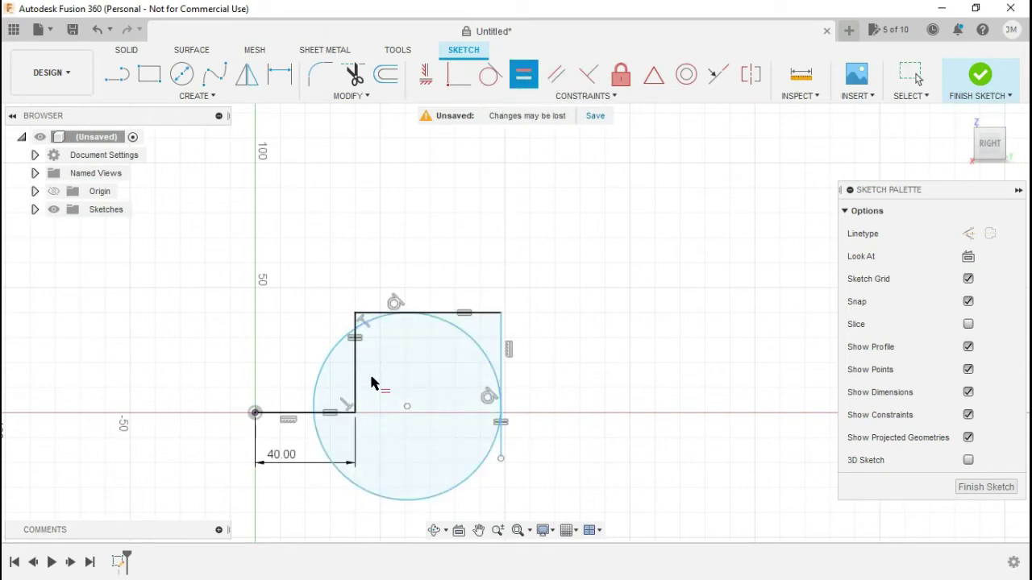
pyautogui.click(357, 380)
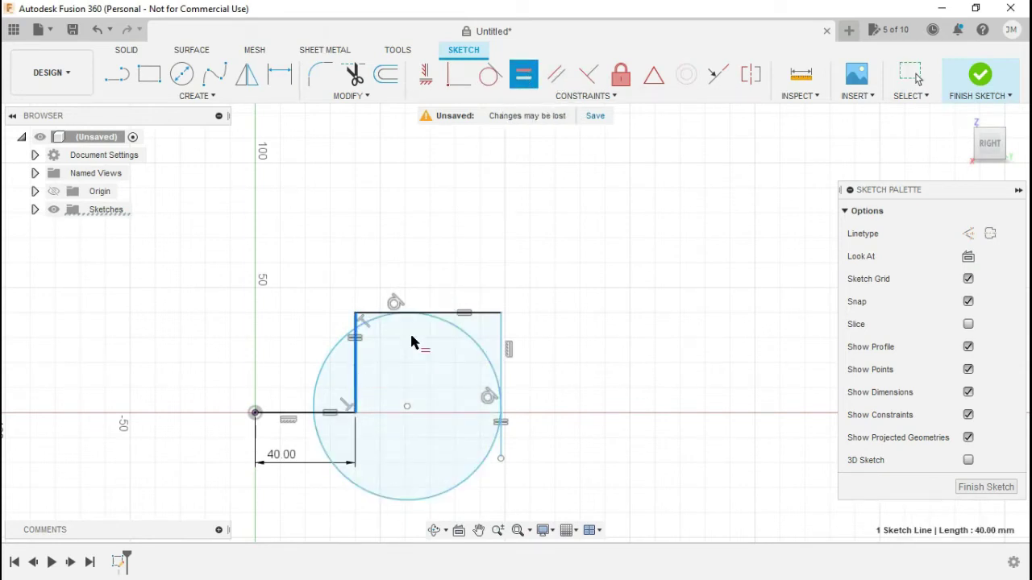
pyautogui.click(476, 313)
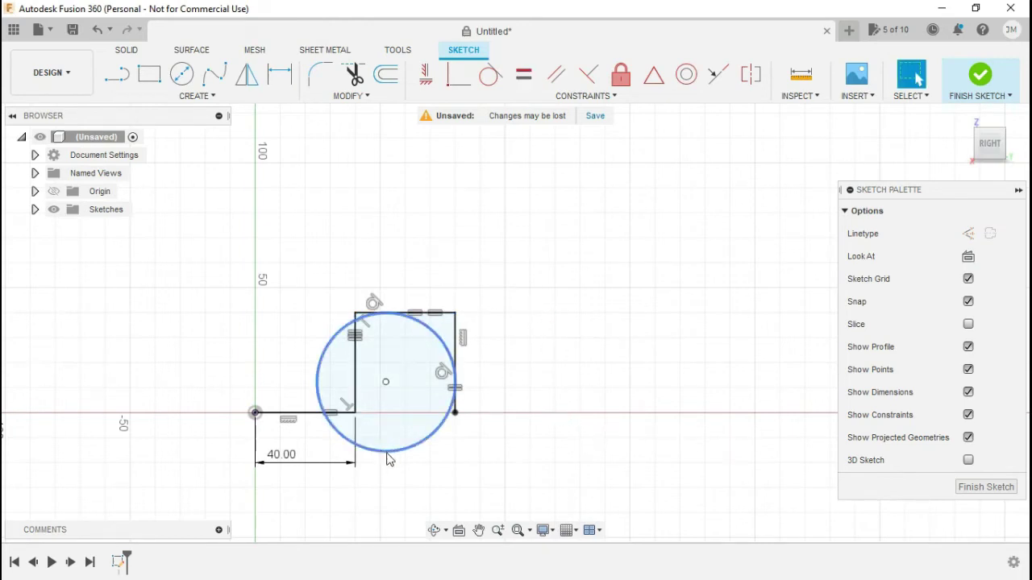
pyautogui.moveTo(387, 453)
pyautogui.mouseDown()
pyautogui.moveTo(374, 459)
pyautogui.moveTo(432, 424)
pyautogui.mouseUp()
pyautogui.click(496, 385)
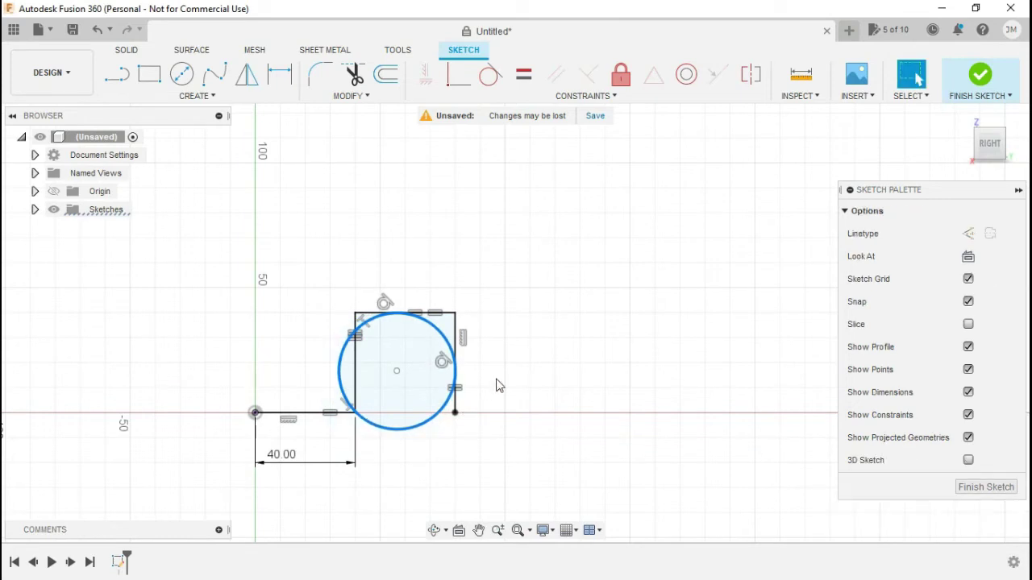
# - Make the circle tangent to the step's left vertical line
pyautogui.click(493, 76)
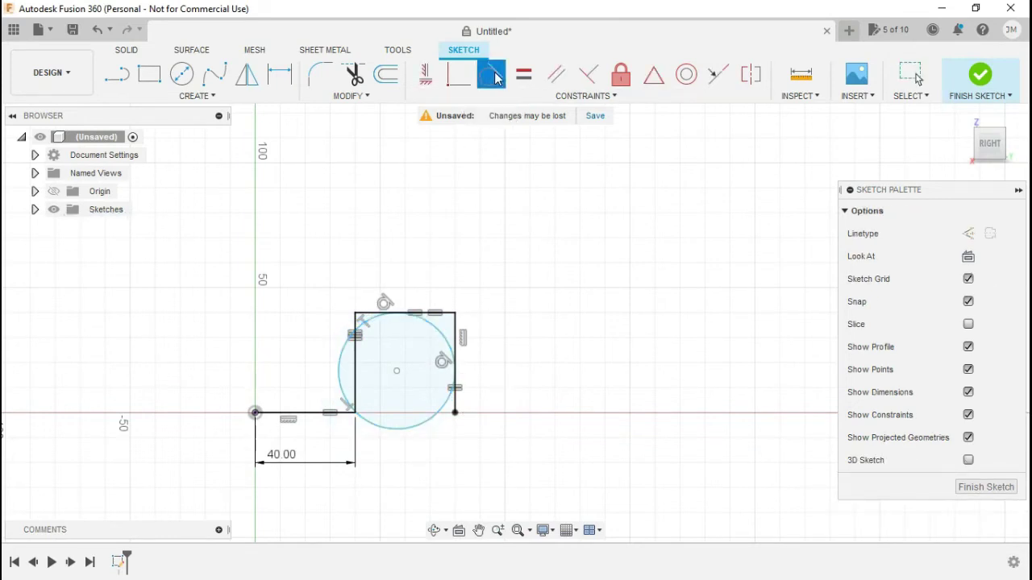
pyautogui.click(351, 367)
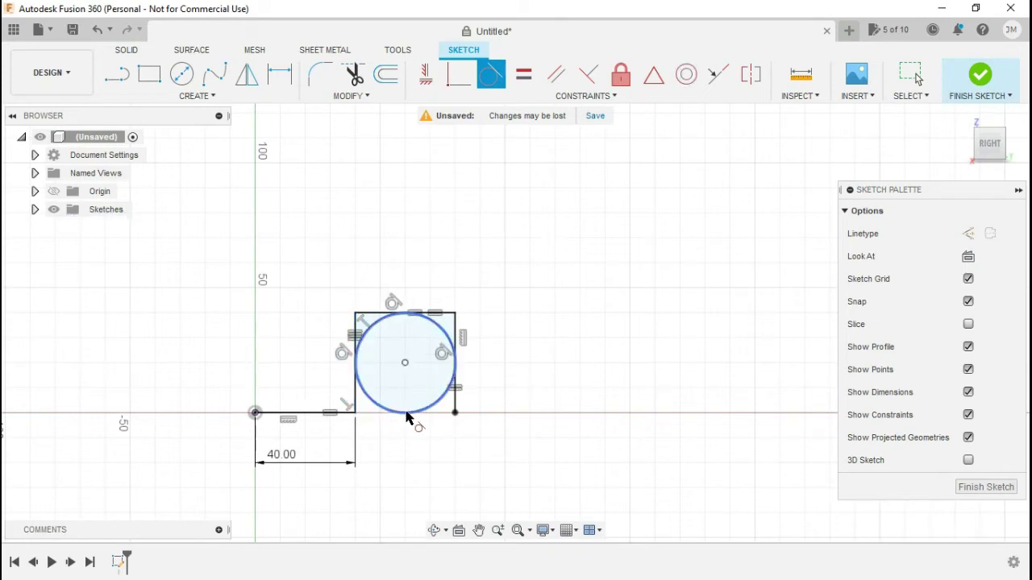
pyautogui.press('Escape')
pyautogui.click(454, 353)
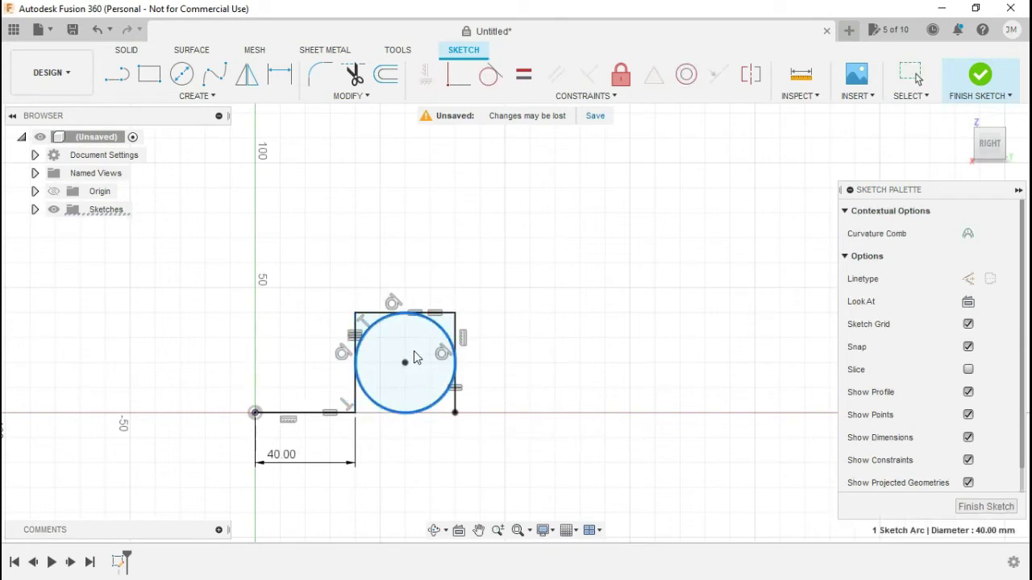
pyautogui.click(523, 370)
# - Add a driven Ø40.00 diameter dimension to the circle
pyautogui.click(279, 74)
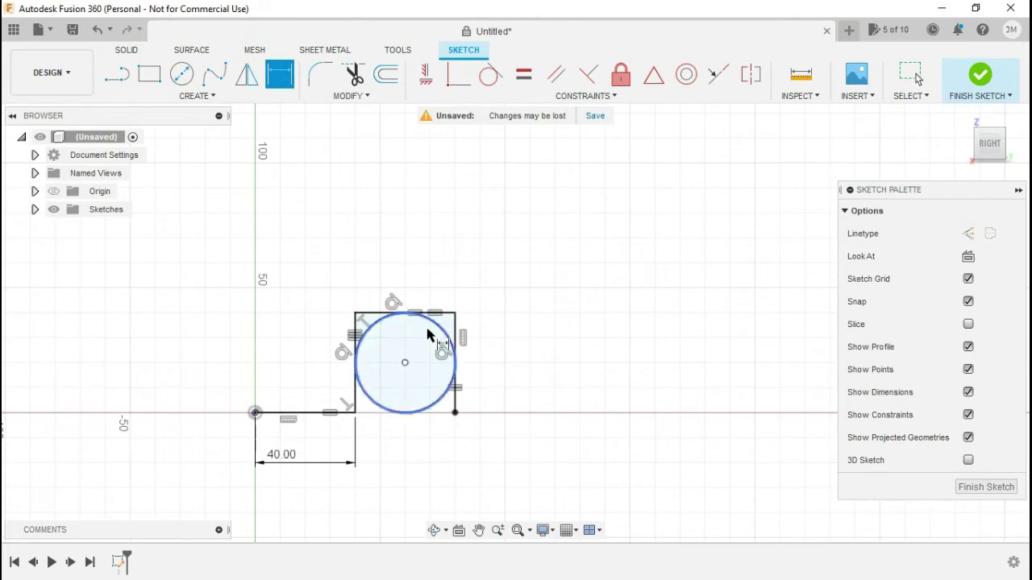
pyautogui.click(446, 339)
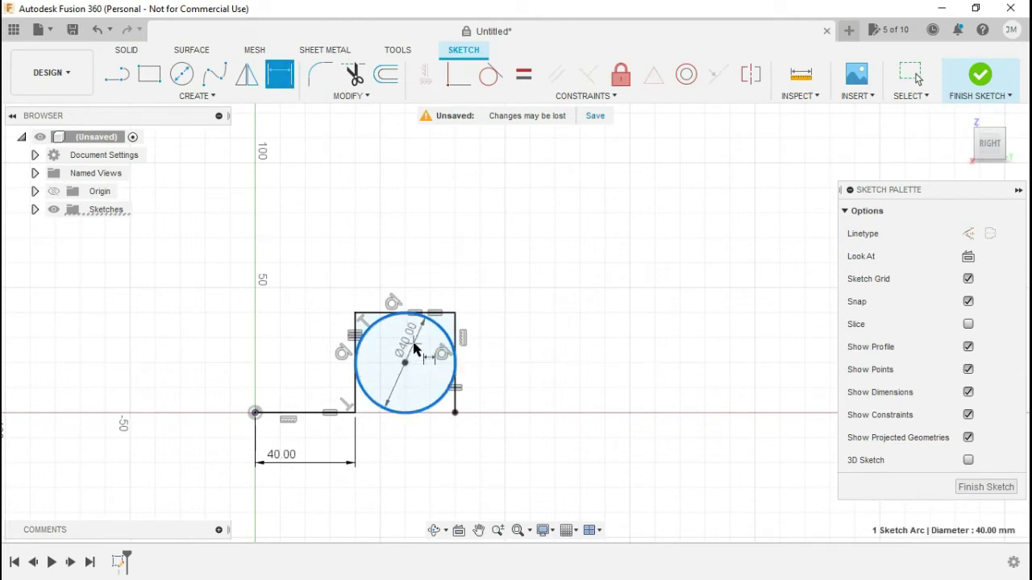
pyautogui.click(413, 349)
pyautogui.click(619, 314)
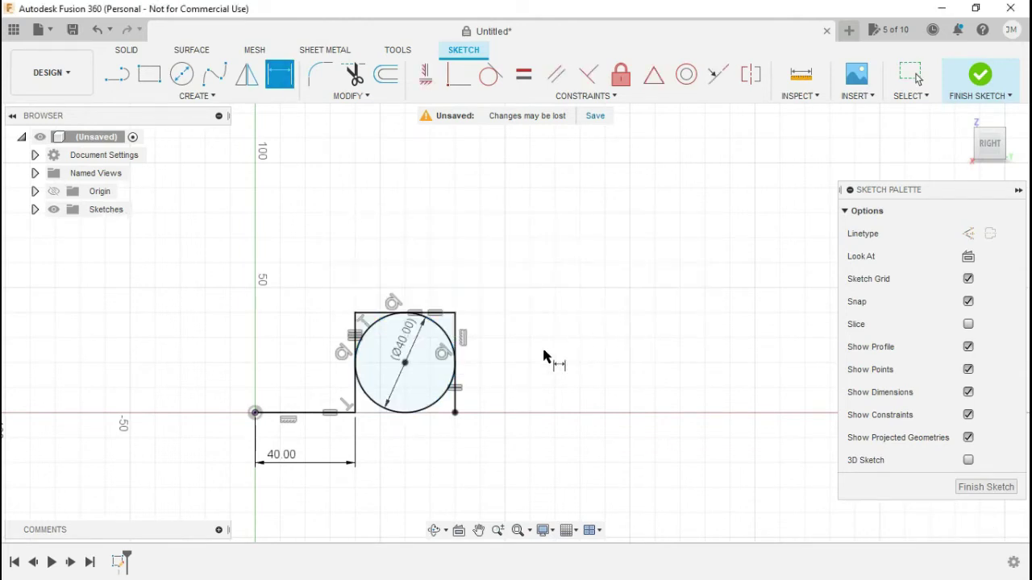
pyautogui.press('Escape')
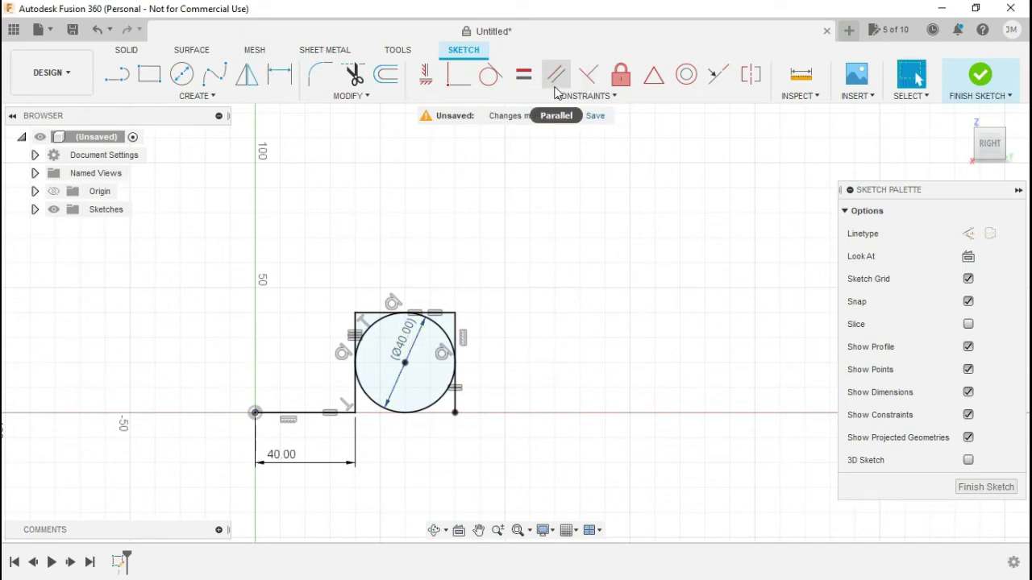
# - Draw a line from the step's lower right corner and a second test line above
pyautogui.click(118, 74)
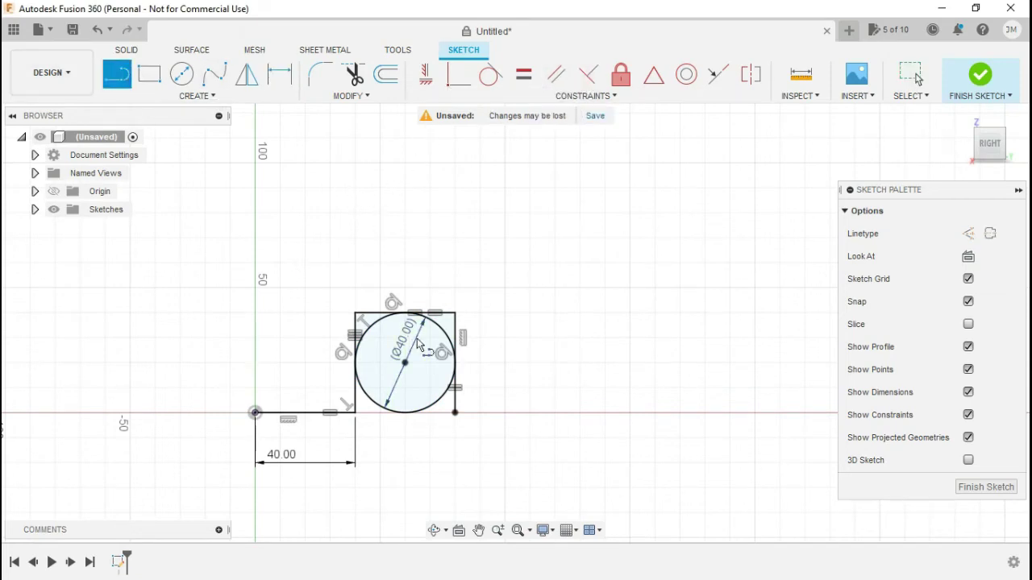
pyautogui.click(455, 412)
pyautogui.click(551, 305)
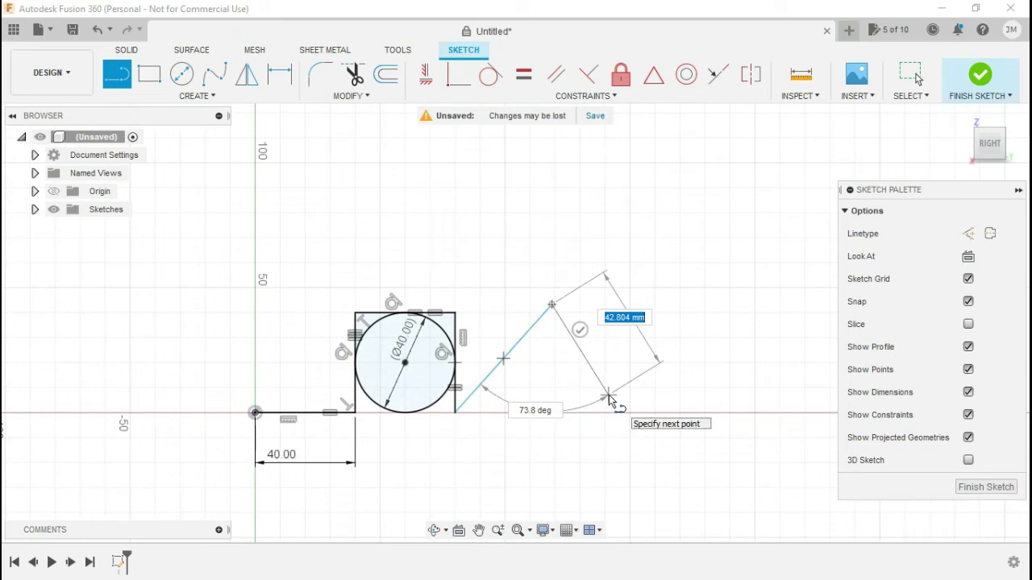
pyautogui.press('Escape')
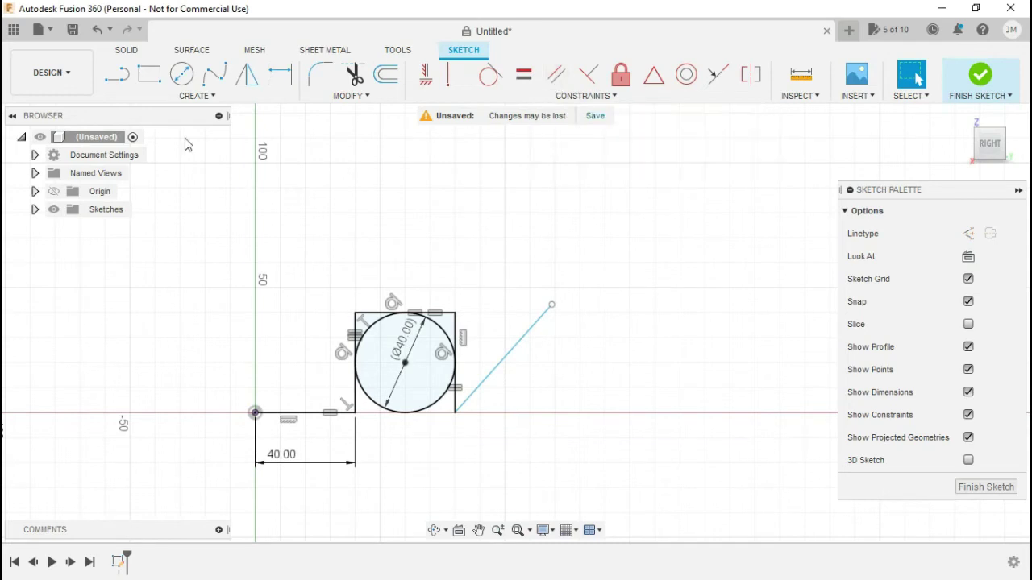
pyautogui.click(516, 202)
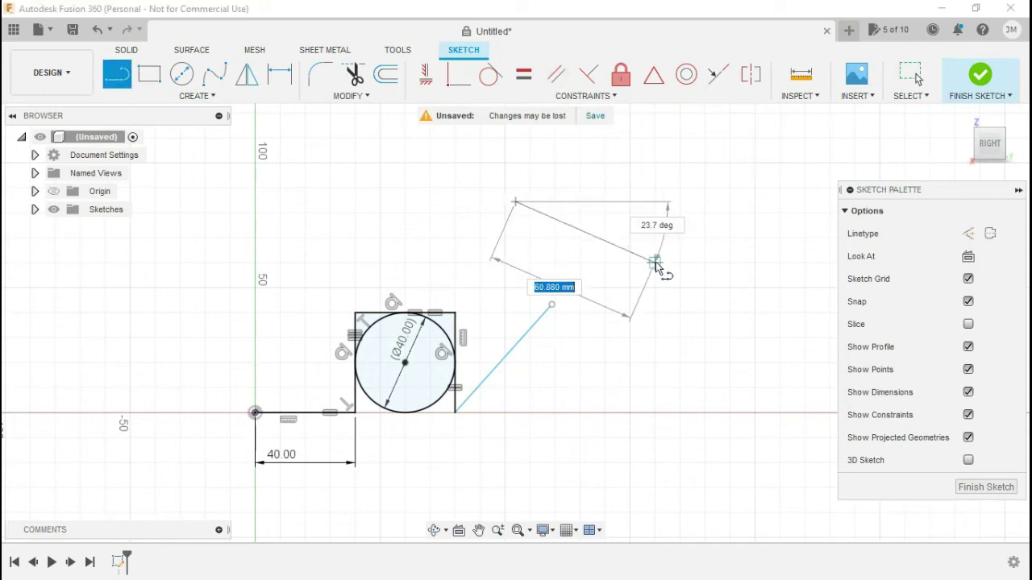
pyautogui.click(654, 263)
pyautogui.press('Escape')
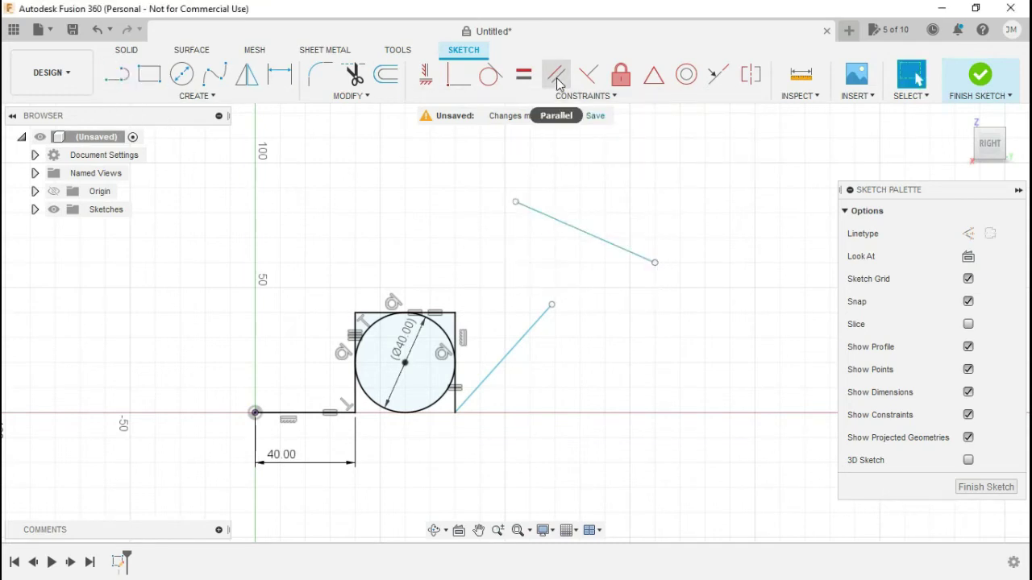
# - Make the new lines parallel to the square's top and right edges, then delete the vertical test line
pyautogui.click(555, 74)
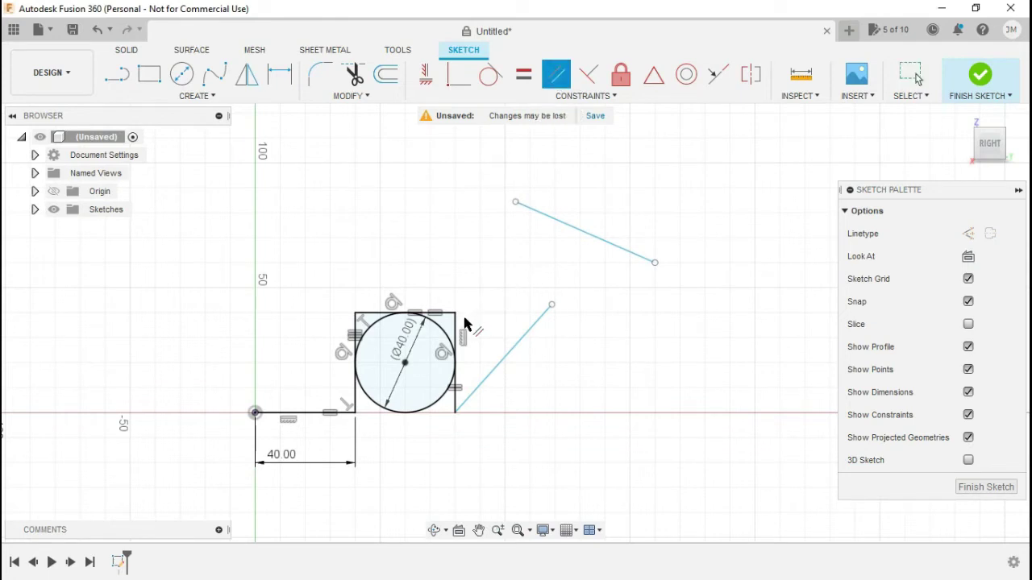
pyautogui.click(439, 314)
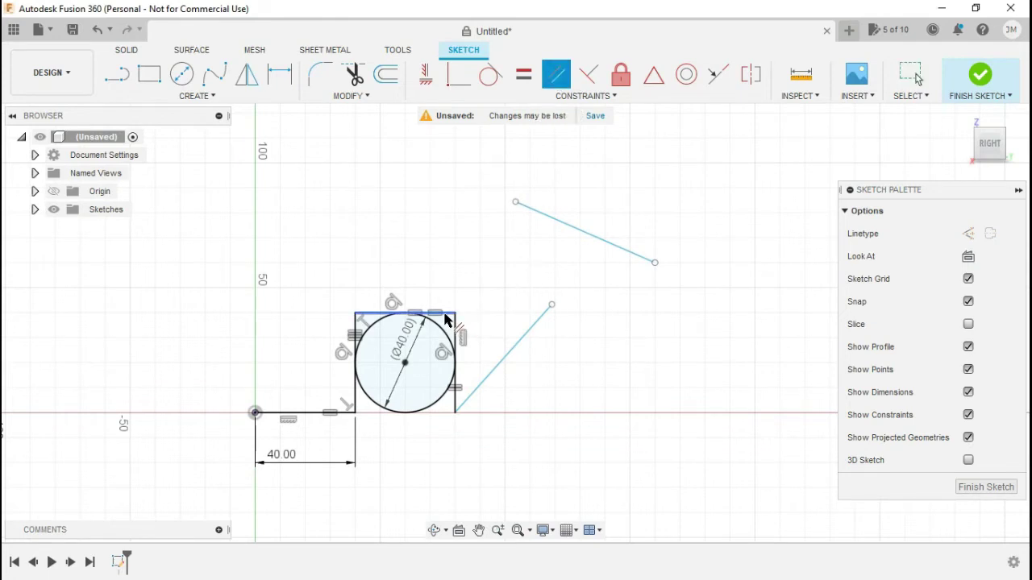
pyautogui.click(498, 366)
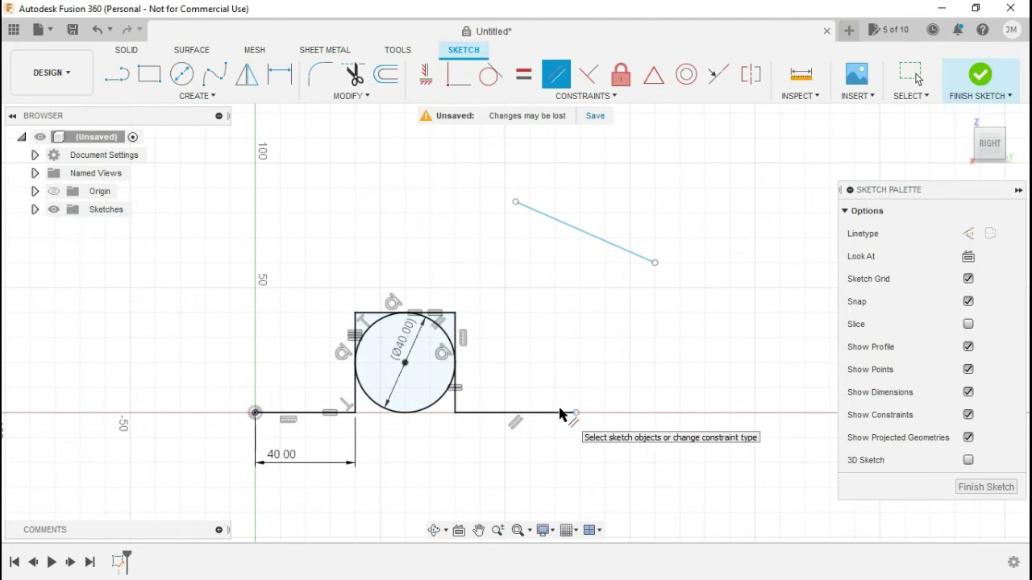
pyautogui.click(456, 339)
pyautogui.click(578, 235)
pyautogui.press('Escape')
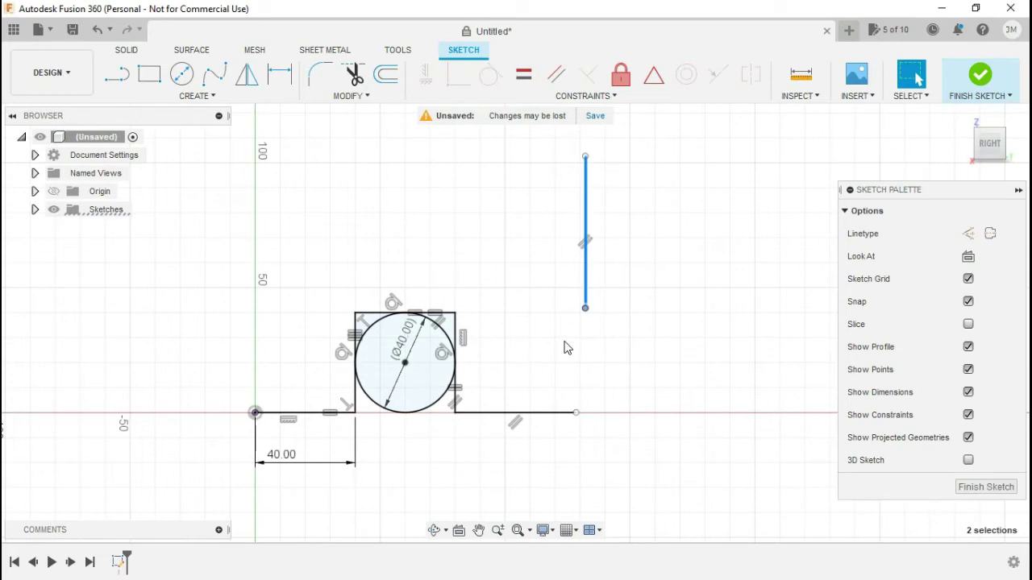
pyautogui.press('Delete')
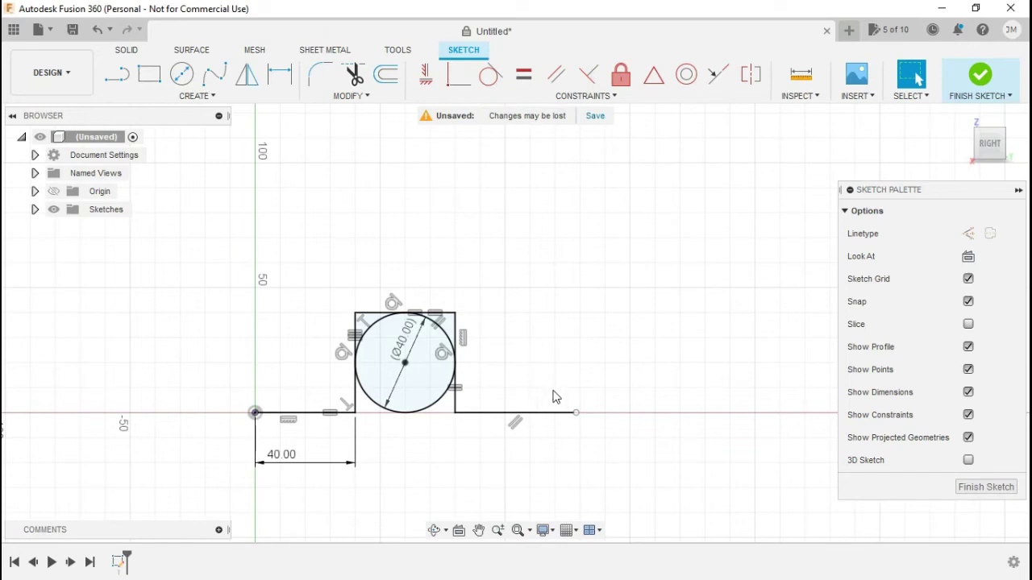
pyautogui.press('l')
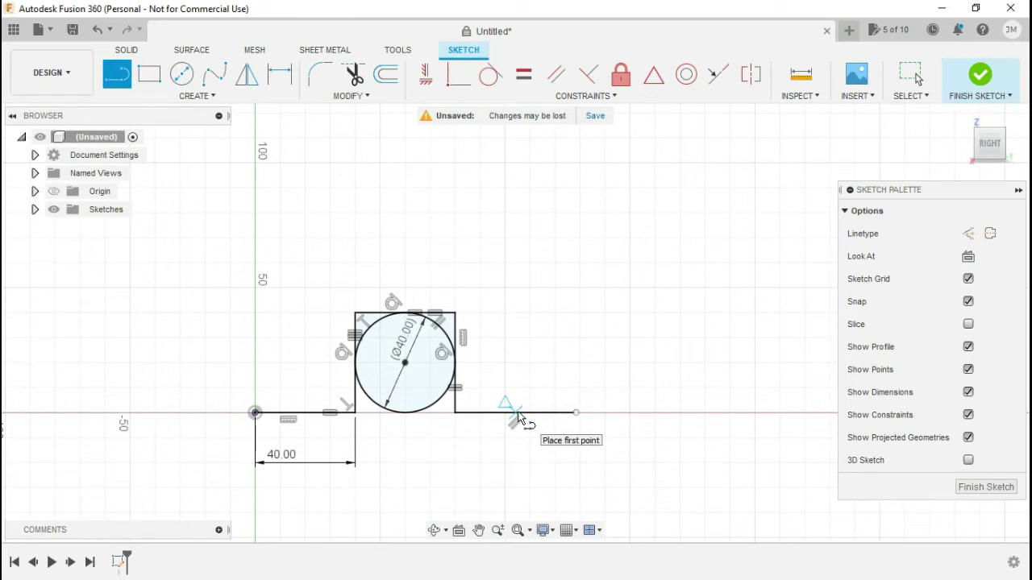
# - Draw a slanted line off the horizontal line and constrain it perpendicular to it
pyautogui.click(544, 413)
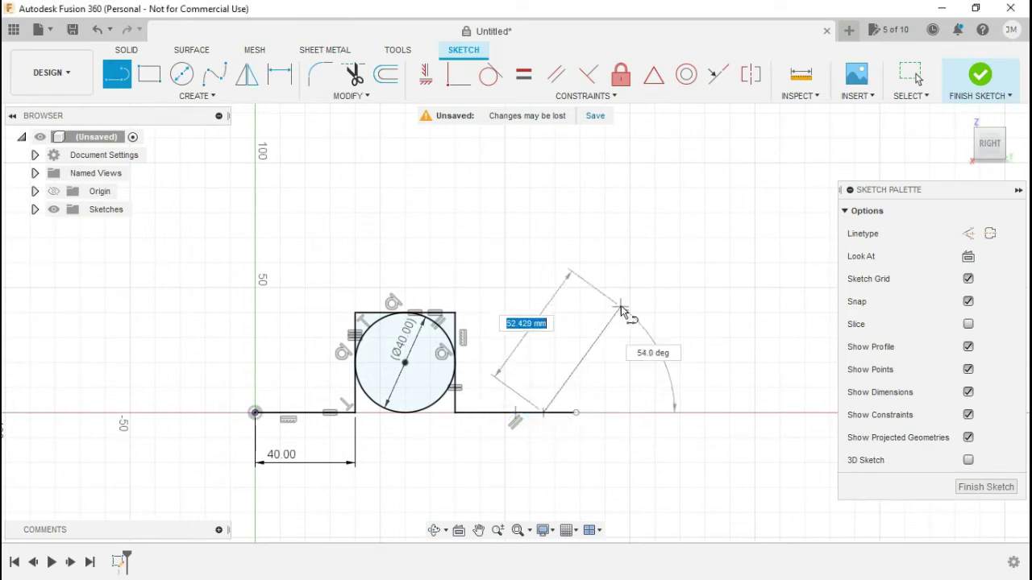
pyautogui.click(621, 307)
pyautogui.press('Escape')
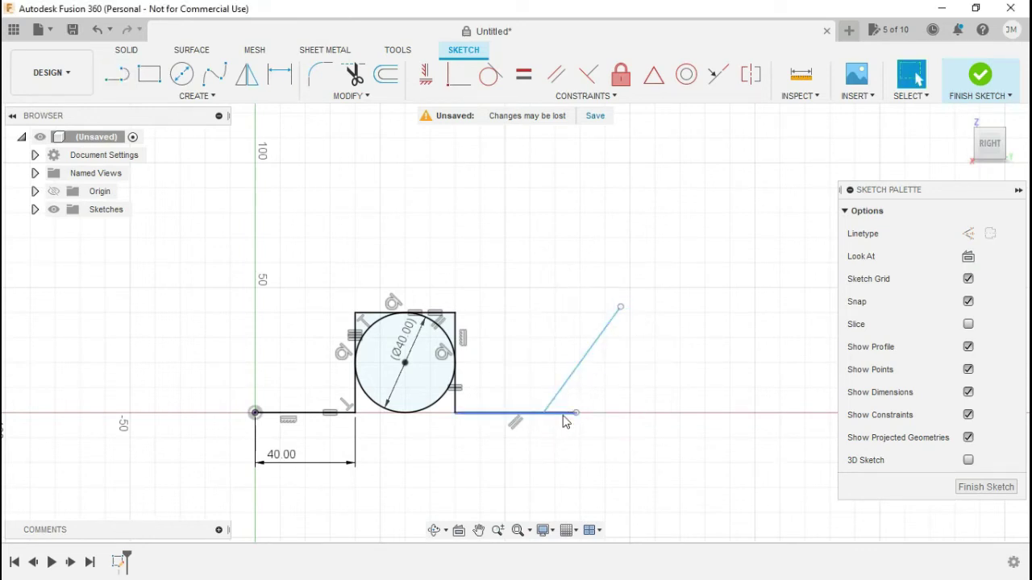
pyautogui.click(589, 77)
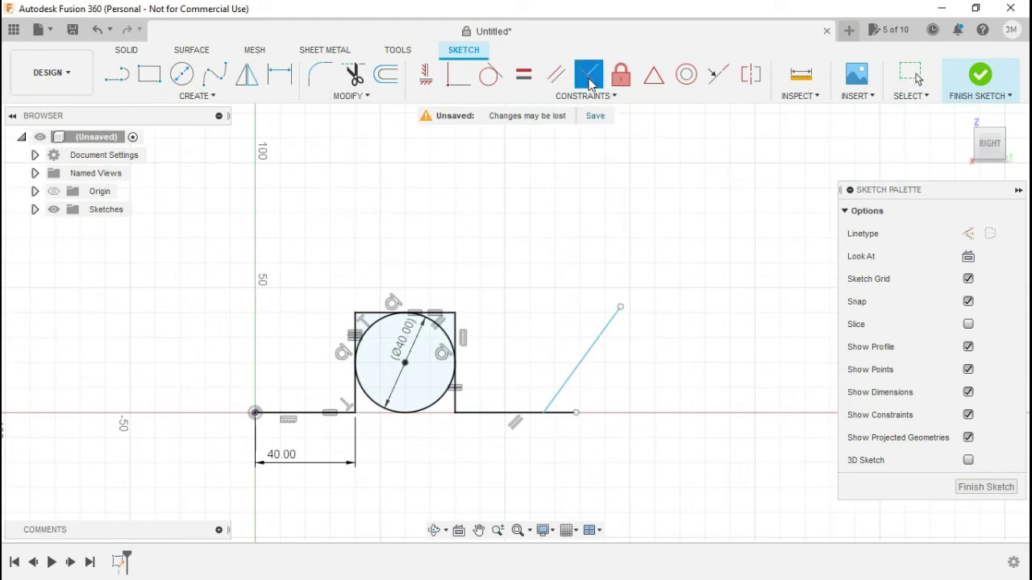
pyautogui.click(528, 413)
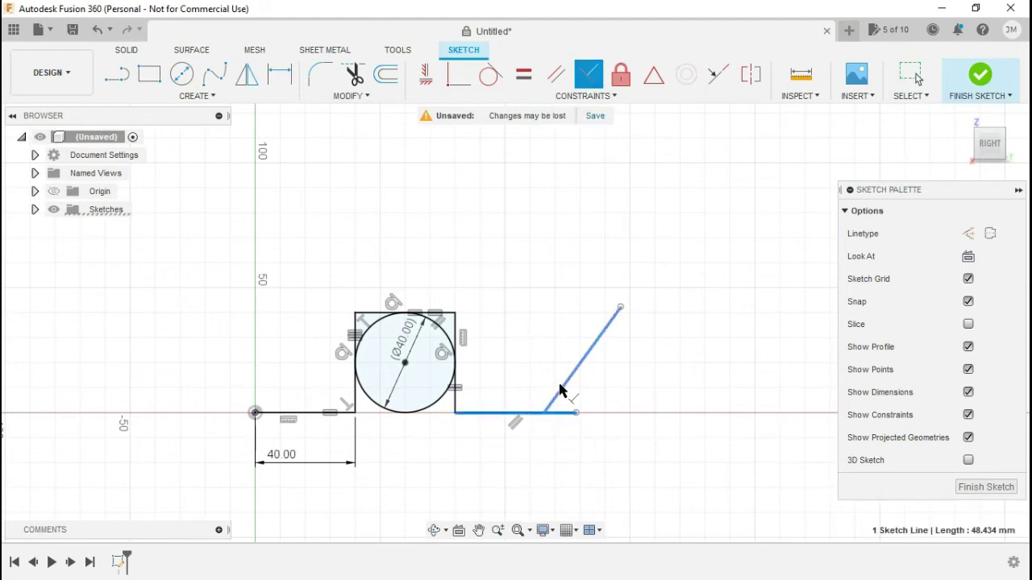
pyautogui.click(561, 390)
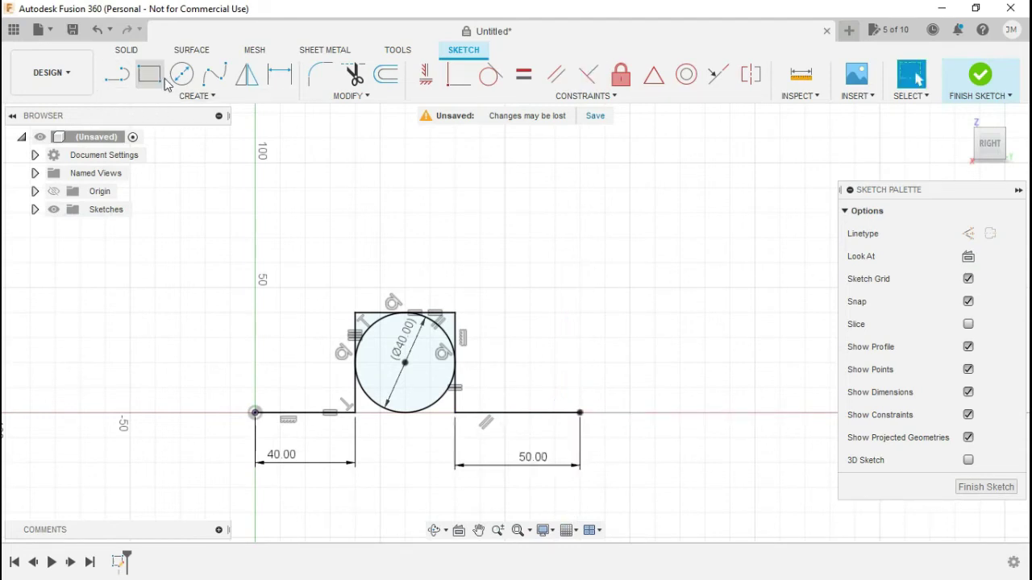
pyautogui.click(183, 78)
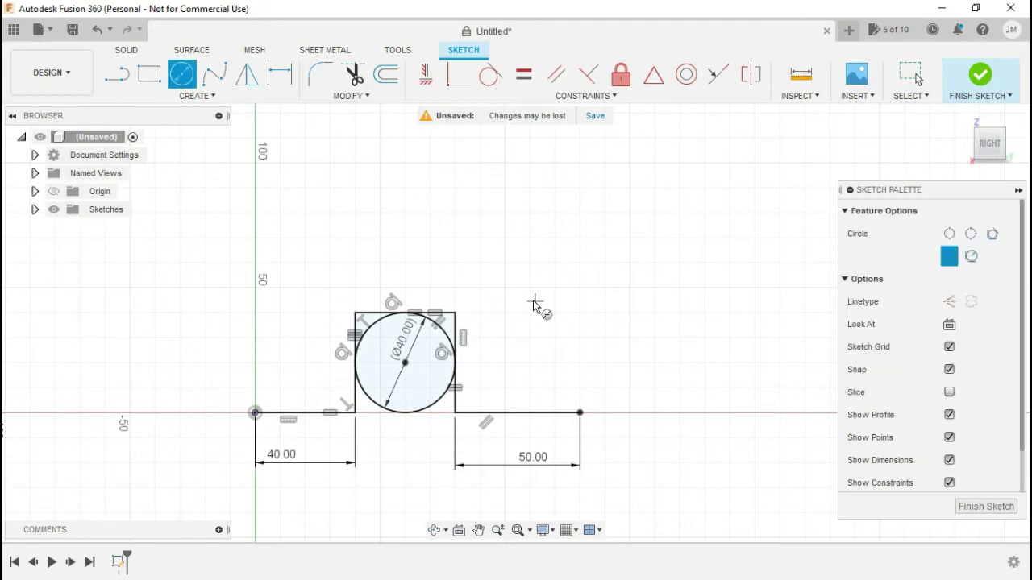
# - Draw a loose demo circle and a small rectangle above the stepped profile
pyautogui.click(515, 262)
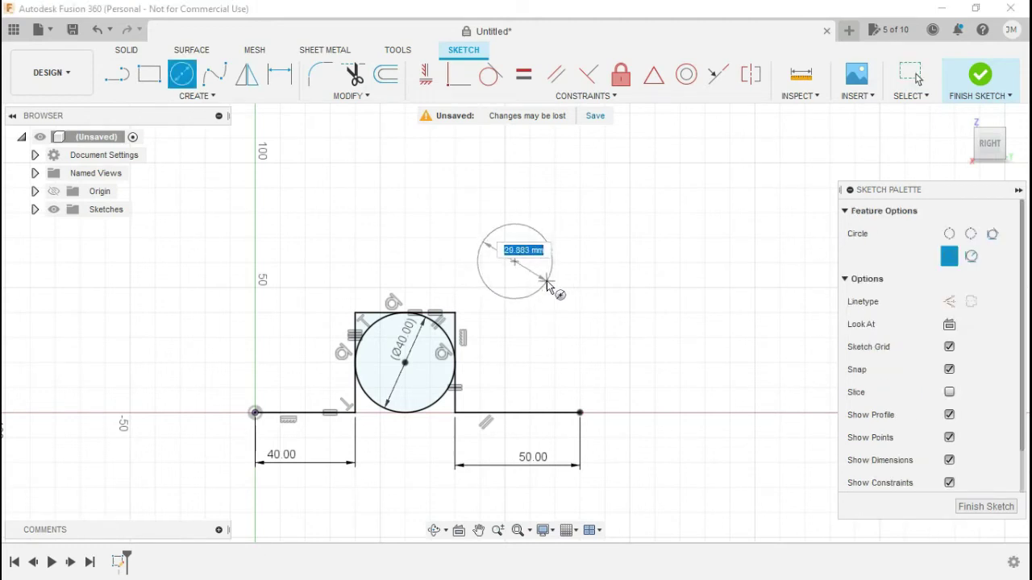
pyautogui.click(545, 282)
pyautogui.press('Escape')
pyautogui.click(149, 74)
pyautogui.click(379, 188)
pyautogui.click(435, 230)
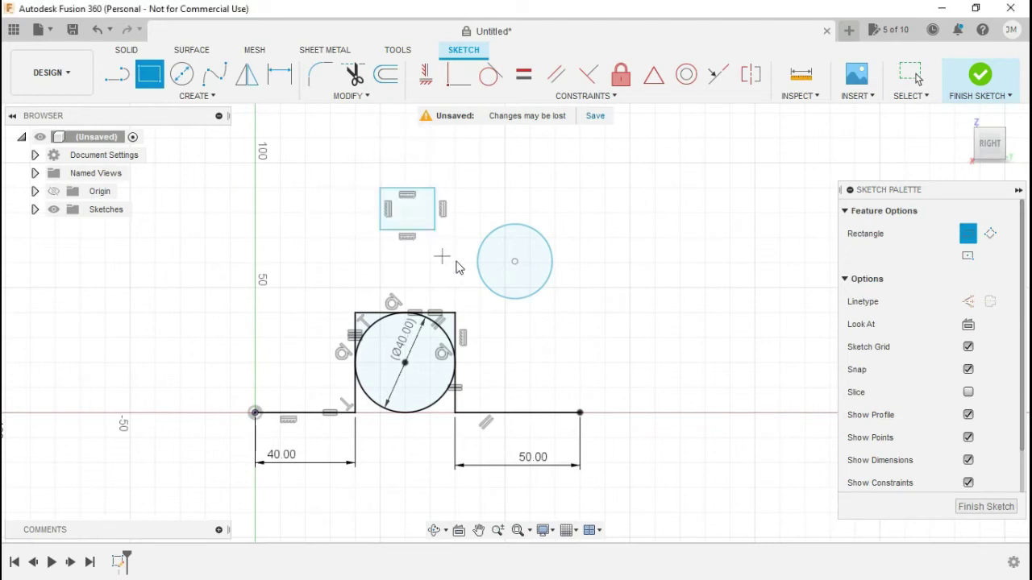
pyautogui.press('Escape')
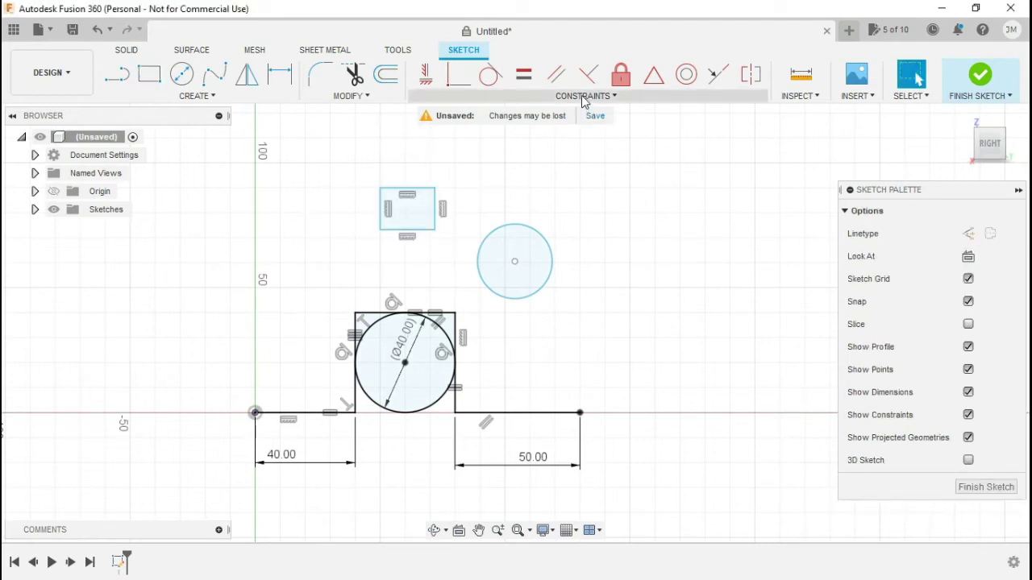
# - Fix the small rectangle in place and add a driven dimension to its left edge
pyautogui.click(619, 83)
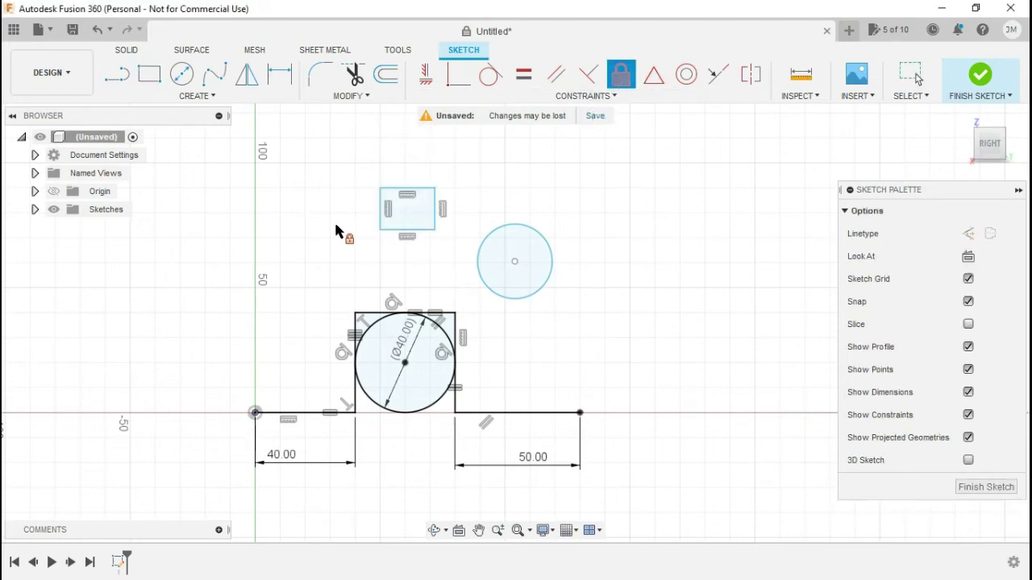
pyautogui.moveTo(364, 182); pyautogui.dragTo(453, 257)
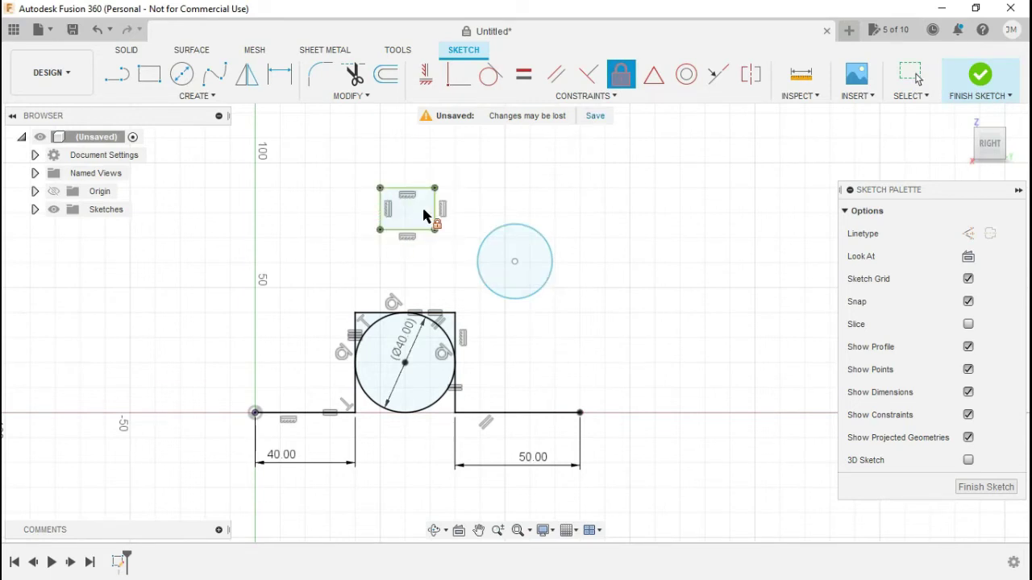
pyautogui.rightClick(358, 222)
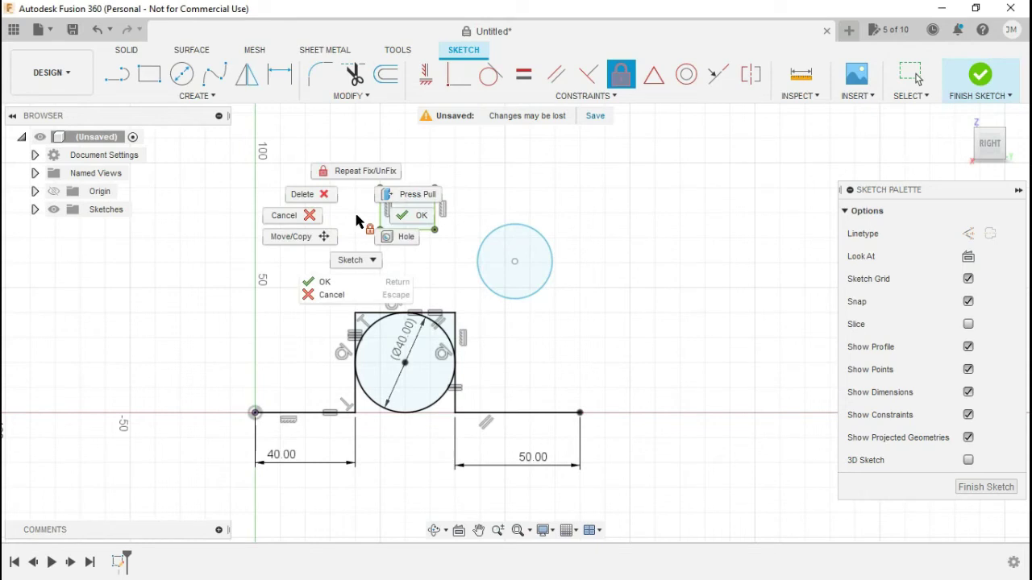
pyautogui.click(387, 220)
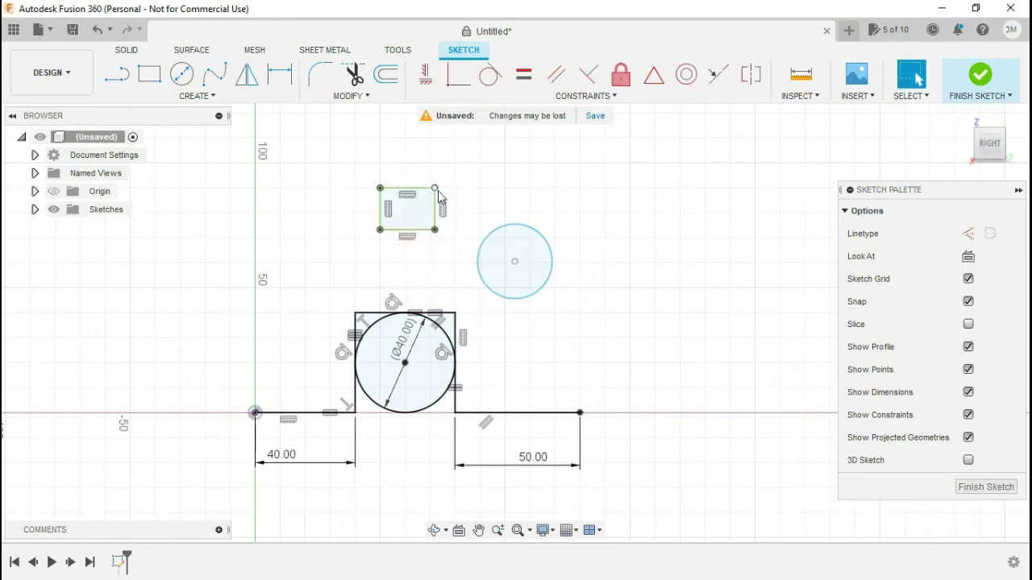
pyautogui.click(279, 74)
pyautogui.click(379, 210)
pyautogui.click(374, 225)
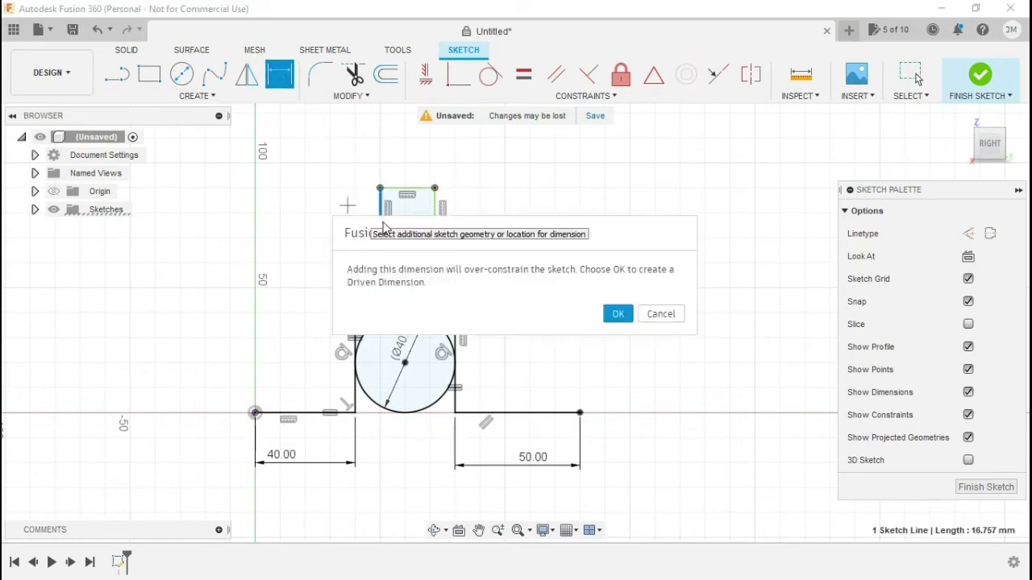
pyautogui.click(611, 316)
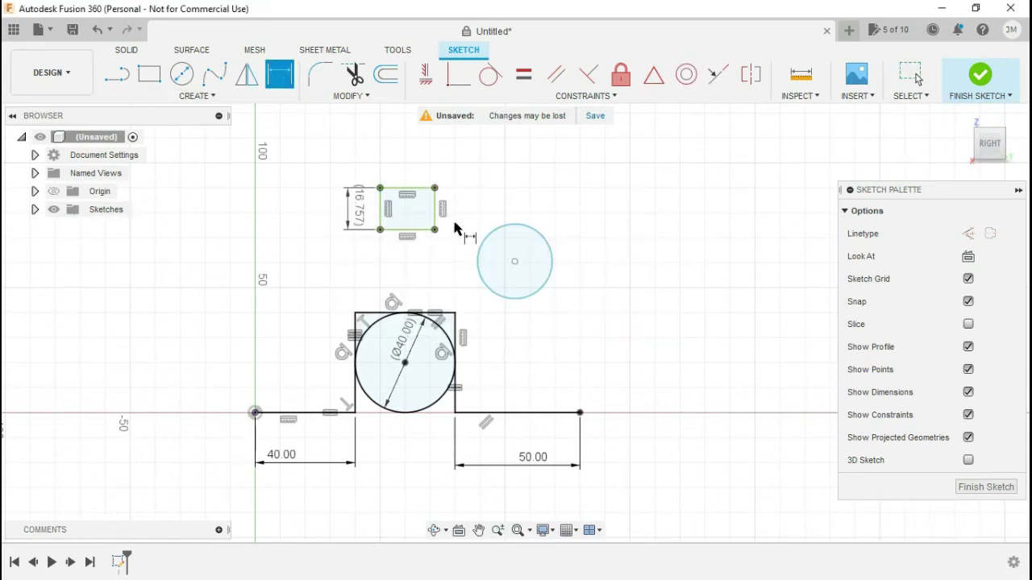
pyautogui.press('Escape')
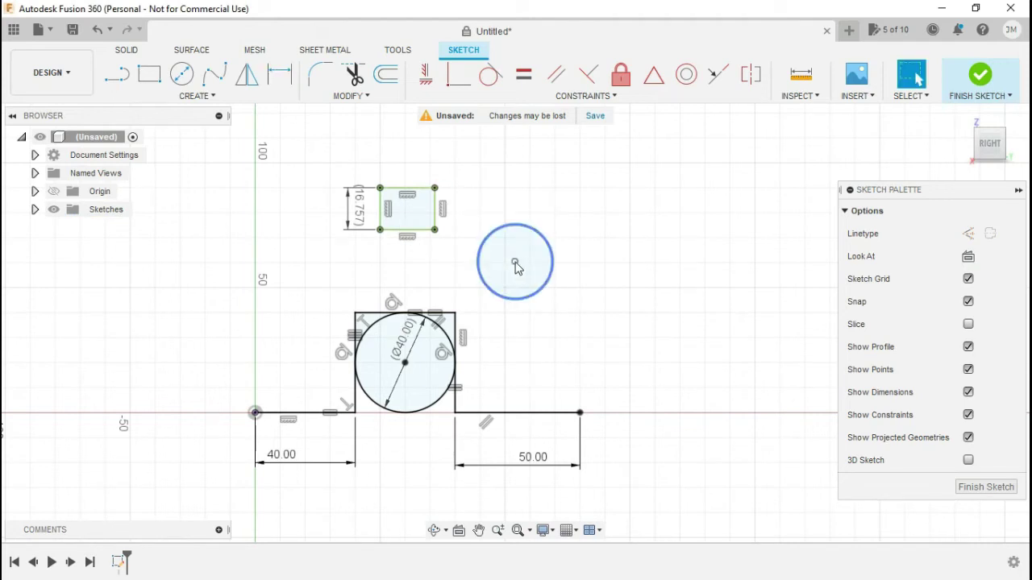
# - Fix the loose circle's centre point and drag its edge to test resizing
pyautogui.click(515, 262)
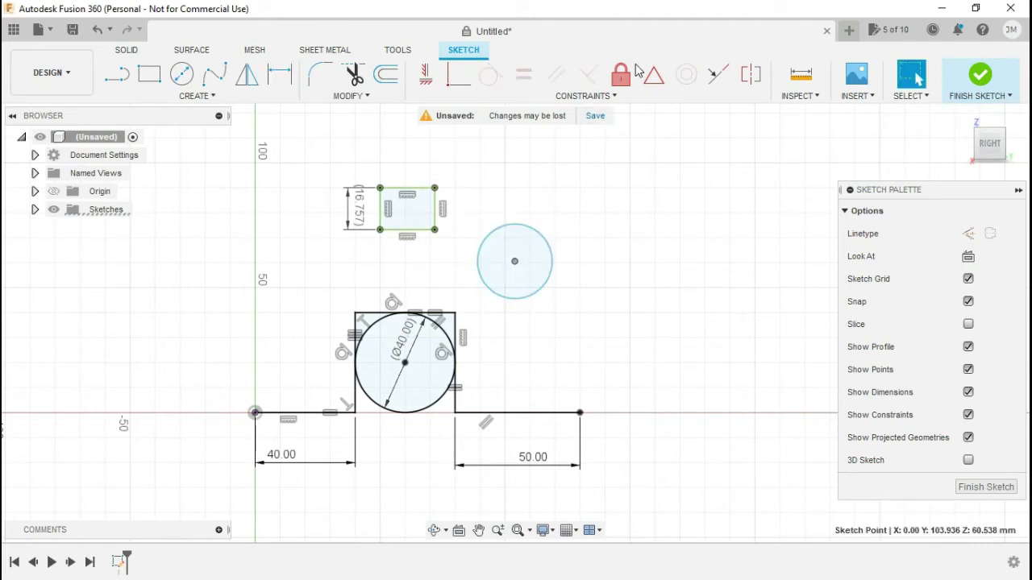
pyautogui.click(622, 77)
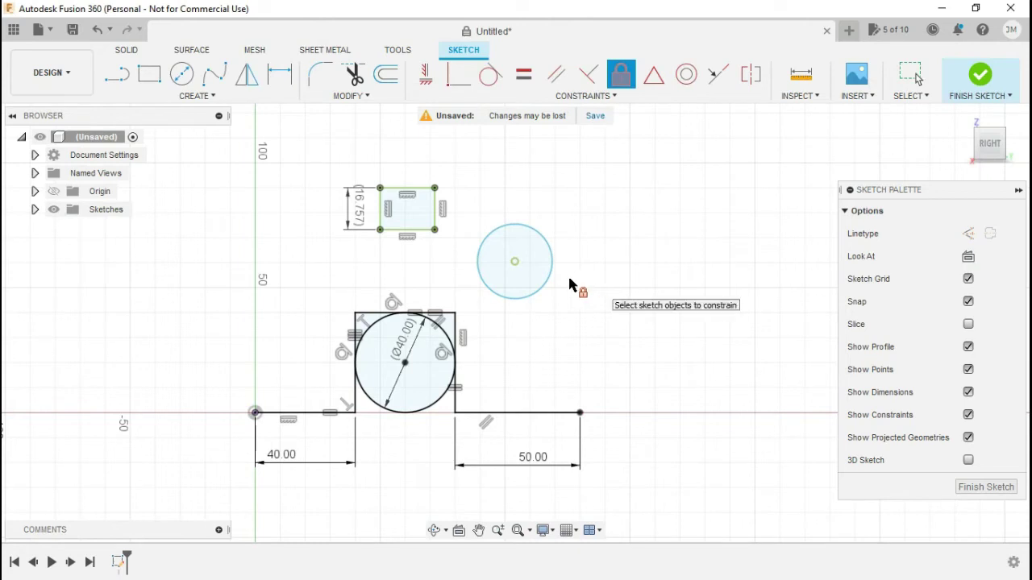
pyautogui.press('Escape')
pyautogui.moveTo(552, 288); pyautogui.dragTo(549, 290)
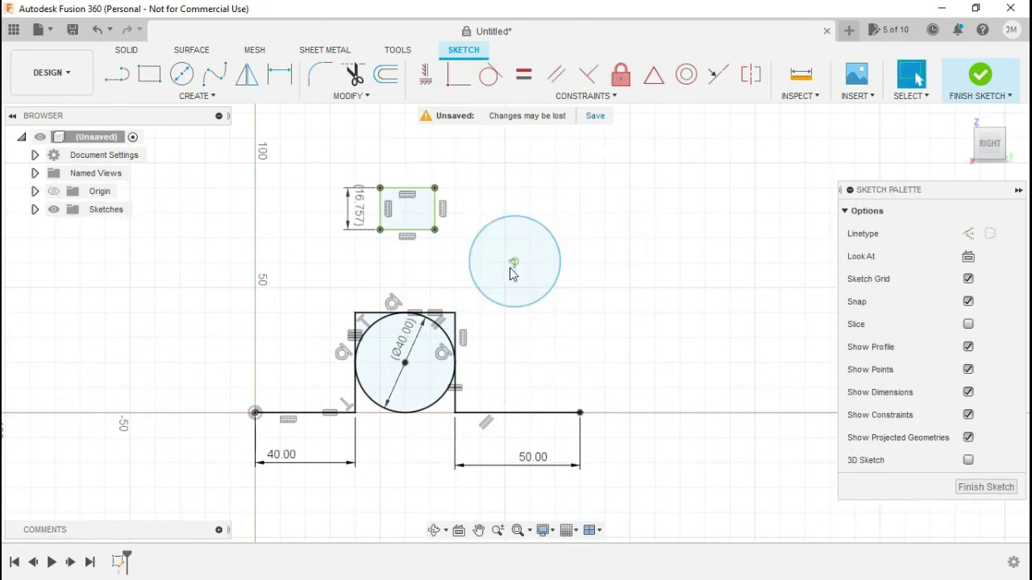
pyautogui.moveTo(546, 293); pyautogui.dragTo(536, 300)
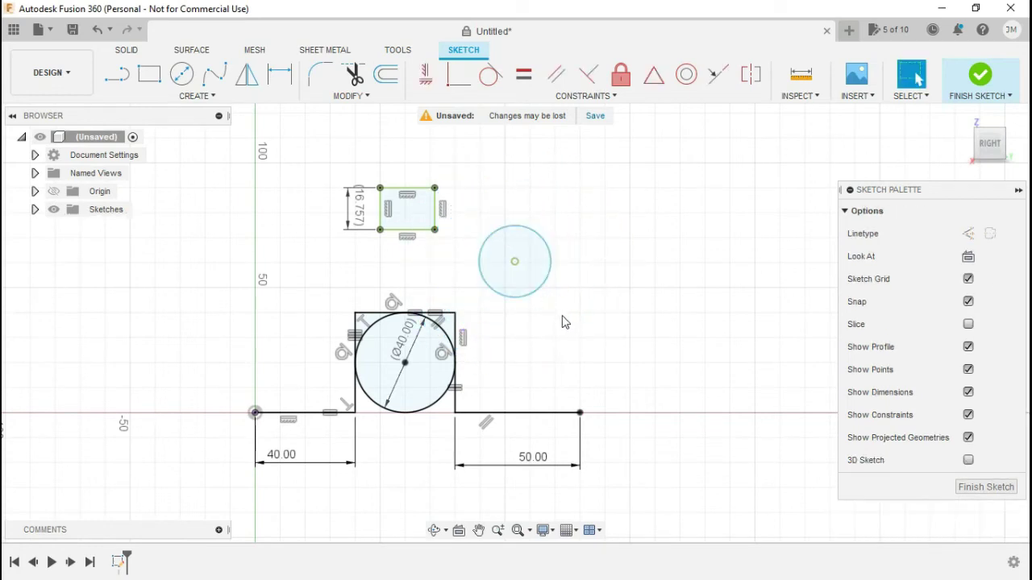
# - Box-select the loose circle and delete it
pyautogui.moveTo(521, 302); pyautogui.dragTo(522, 302)
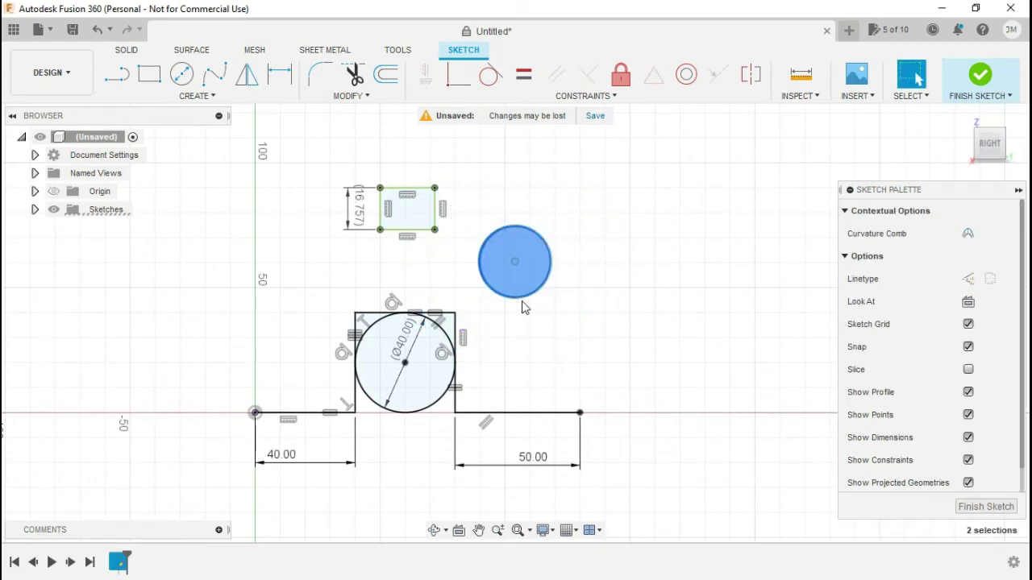
pyautogui.press('Delete')
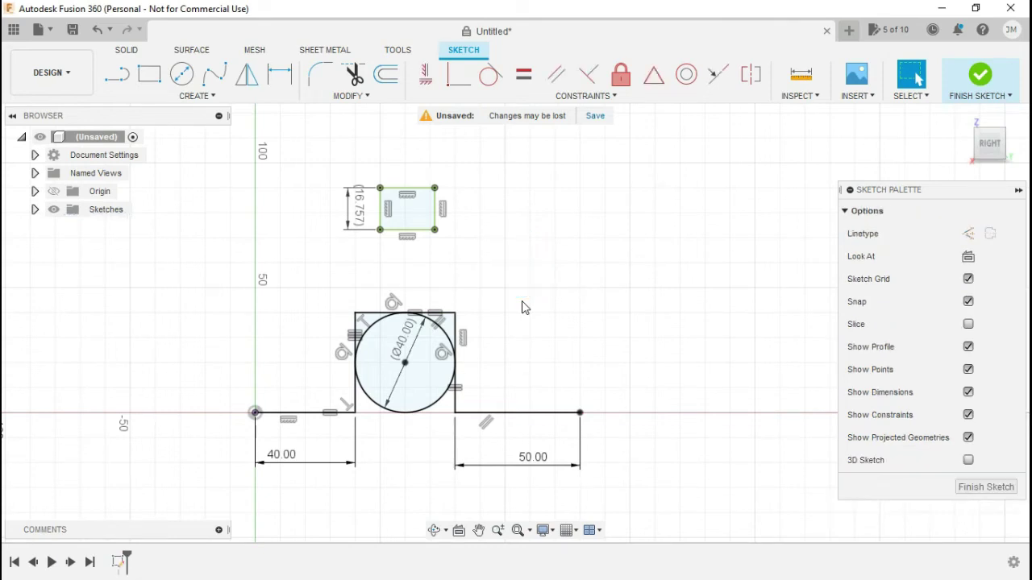
pyautogui.click(116, 74)
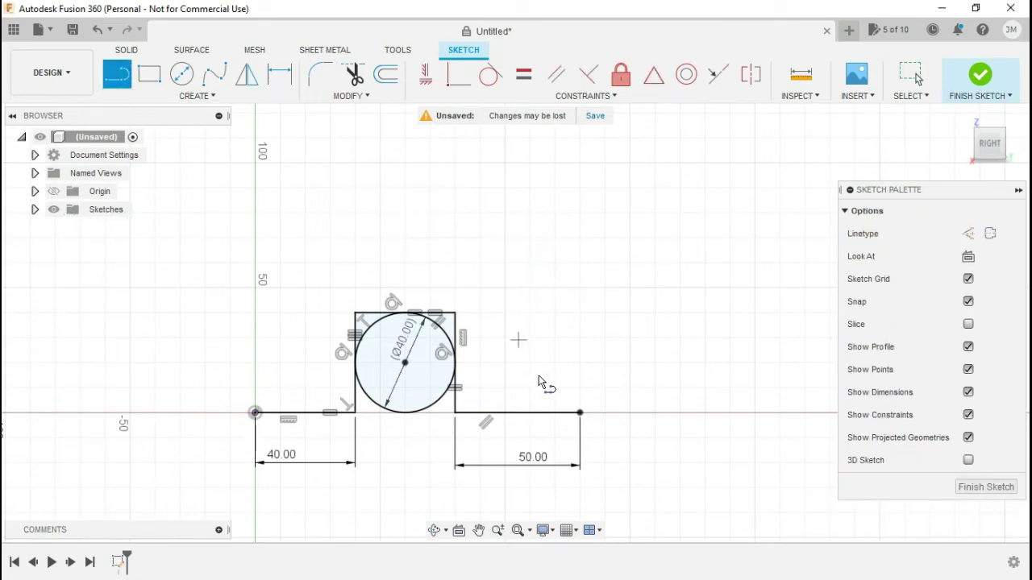
# - Draw a vertical line up from the 50 mm base line, its foot constrained to the midpoint
pyautogui.click(564, 413)
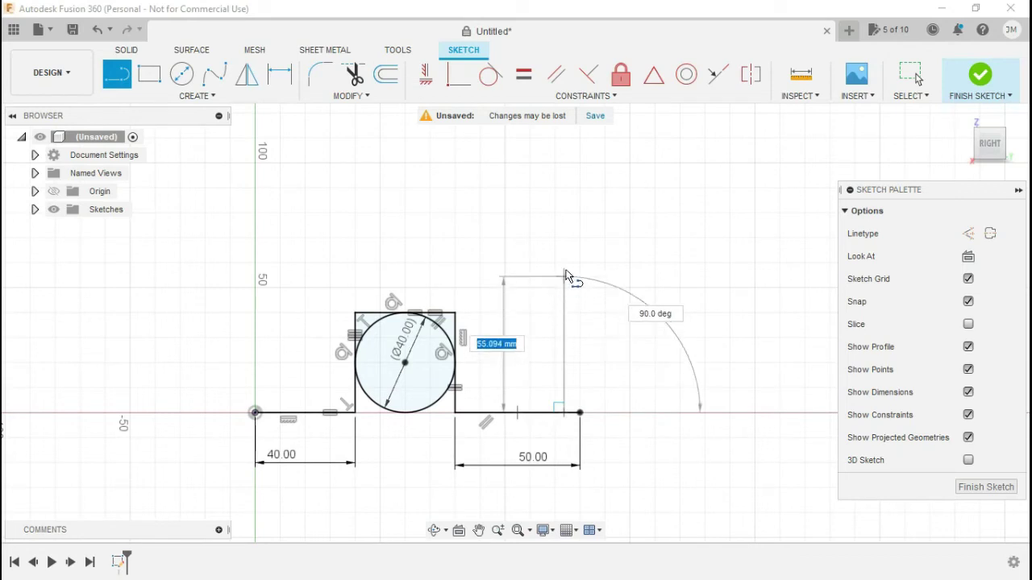
pyautogui.click(563, 261)
pyautogui.press('Escape')
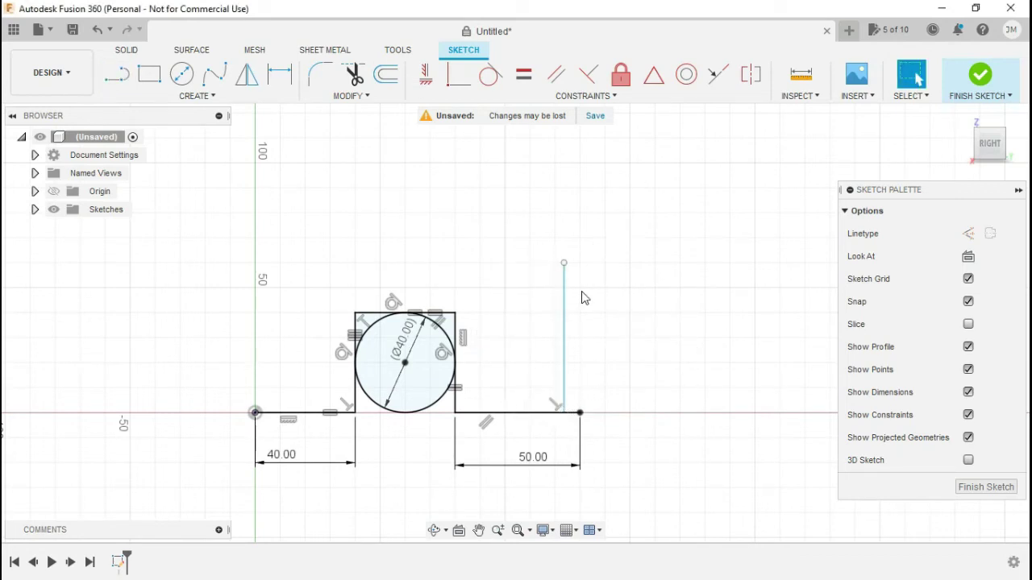
pyautogui.click(657, 86)
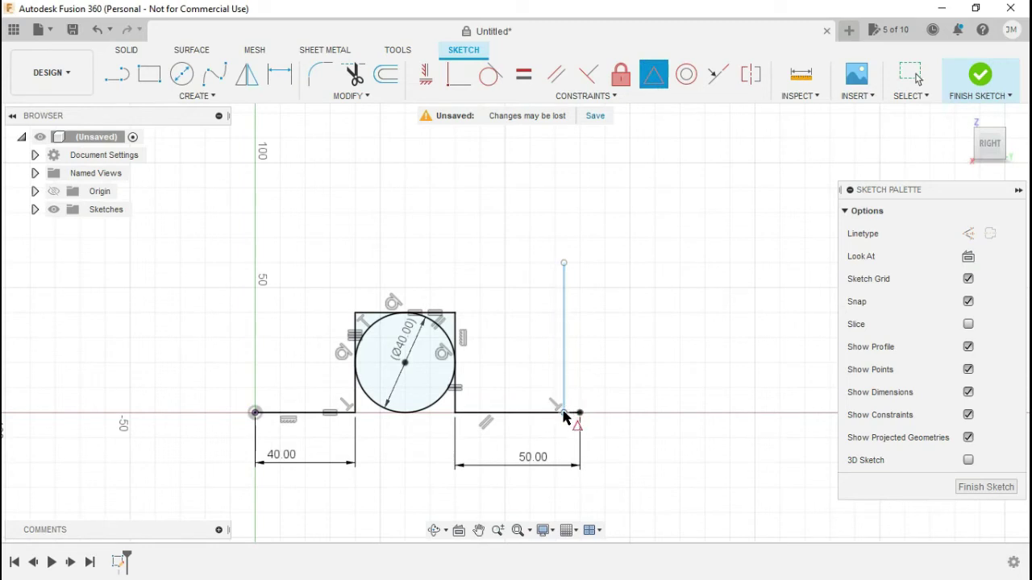
pyautogui.click(533, 415)
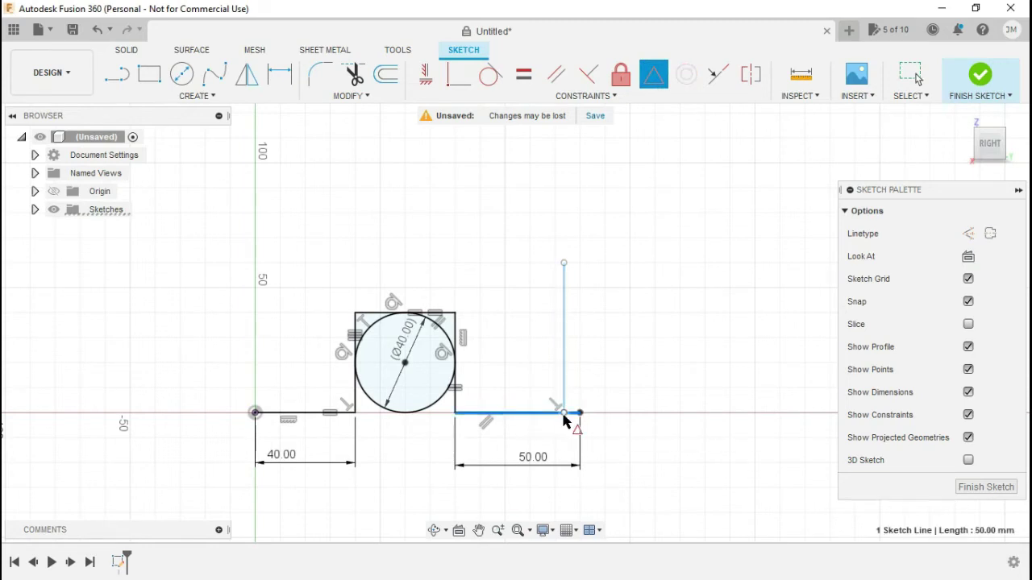
pyautogui.click(564, 415)
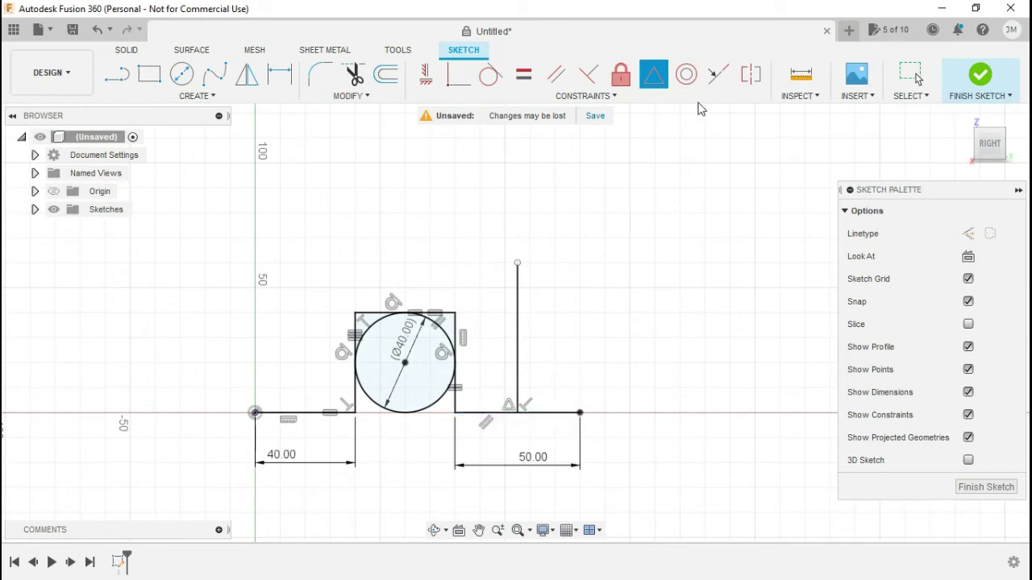
pyautogui.press('Escape')
pyautogui.click(182, 74)
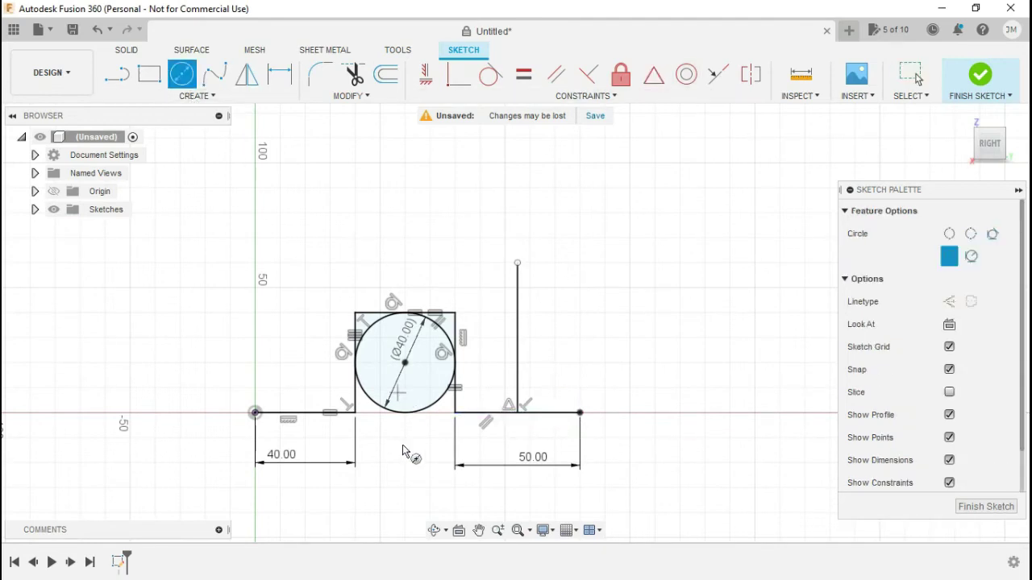
# - Draw a small circle and dimension its diameter to 15 mm, moving the label clear
pyautogui.click(395, 245)
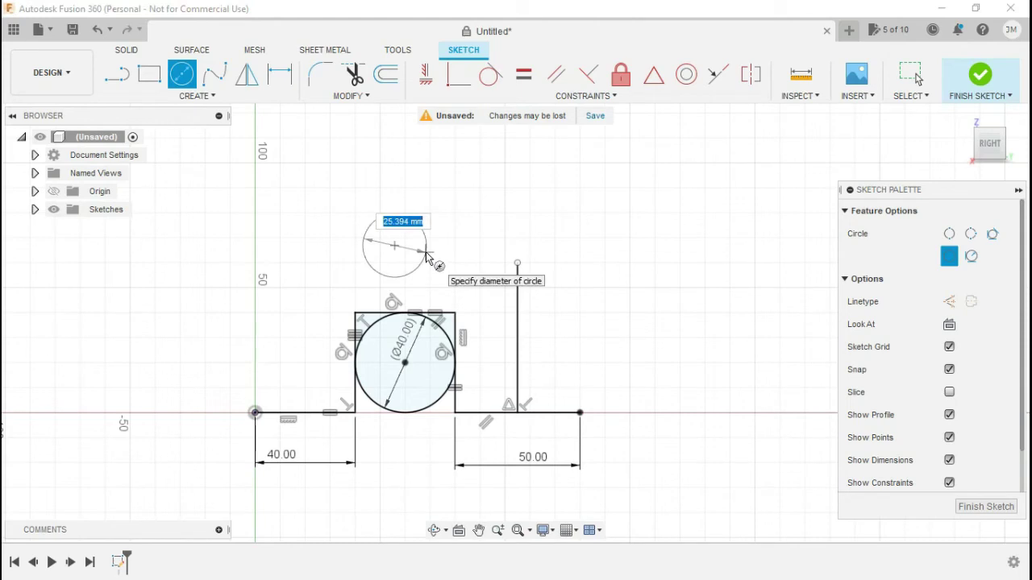
pyautogui.click(430, 258)
pyautogui.press('Escape')
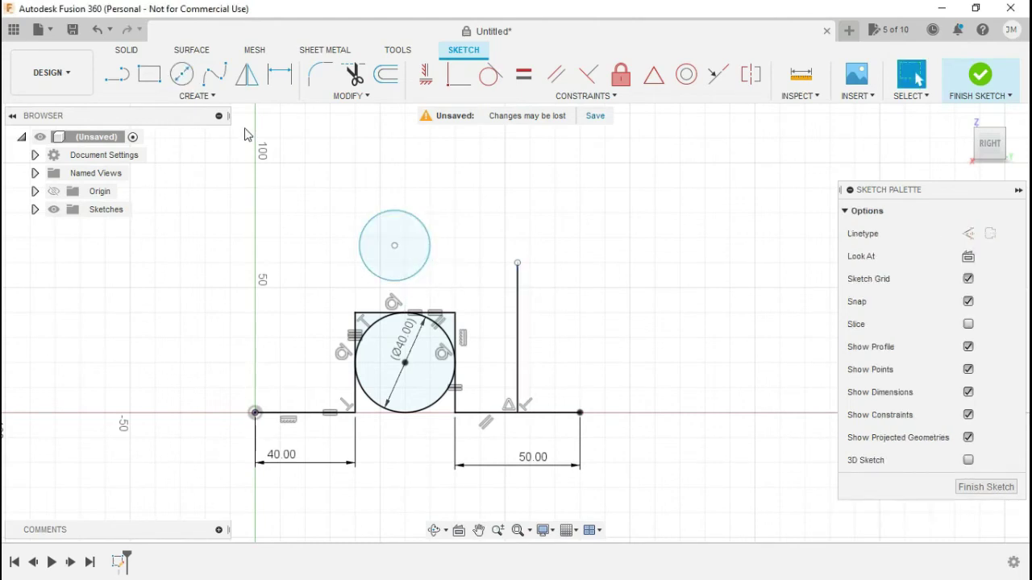
pyautogui.click(279, 74)
pyautogui.click(408, 235)
pyautogui.click(429, 259)
pyautogui.write('15')
pyautogui.press('Return')
pyautogui.press('Escape')
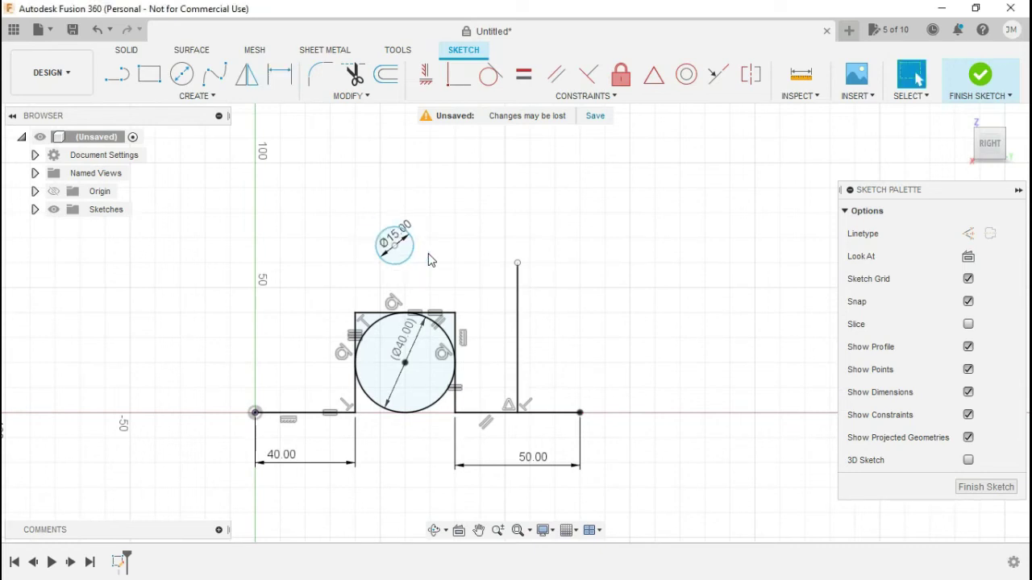
pyautogui.moveTo(410, 229); pyautogui.dragTo(473, 172)
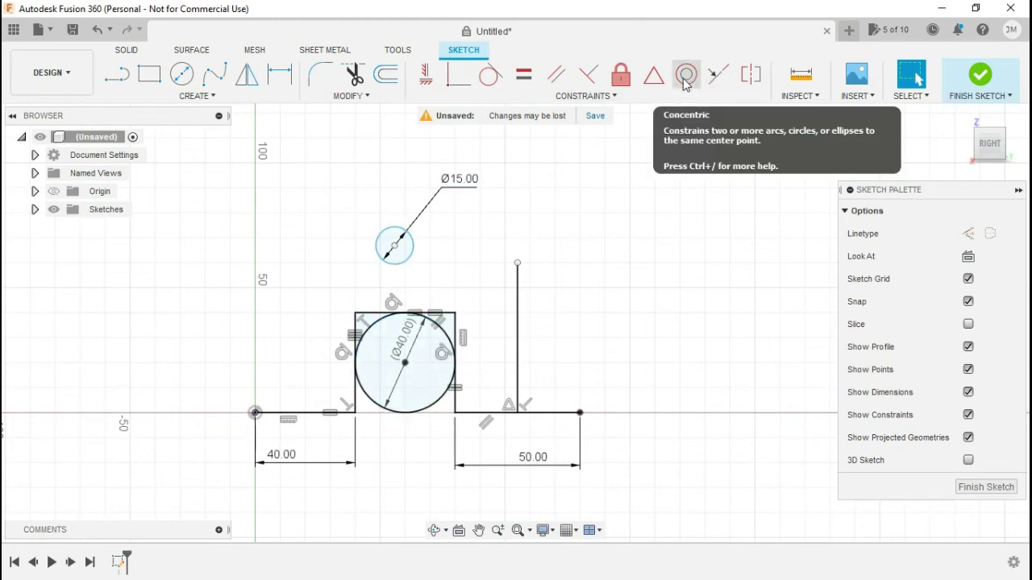
# - Constrain the Ø15 circle concentric with the Ø40 circle
pyautogui.click(684, 83)
pyautogui.click(417, 263)
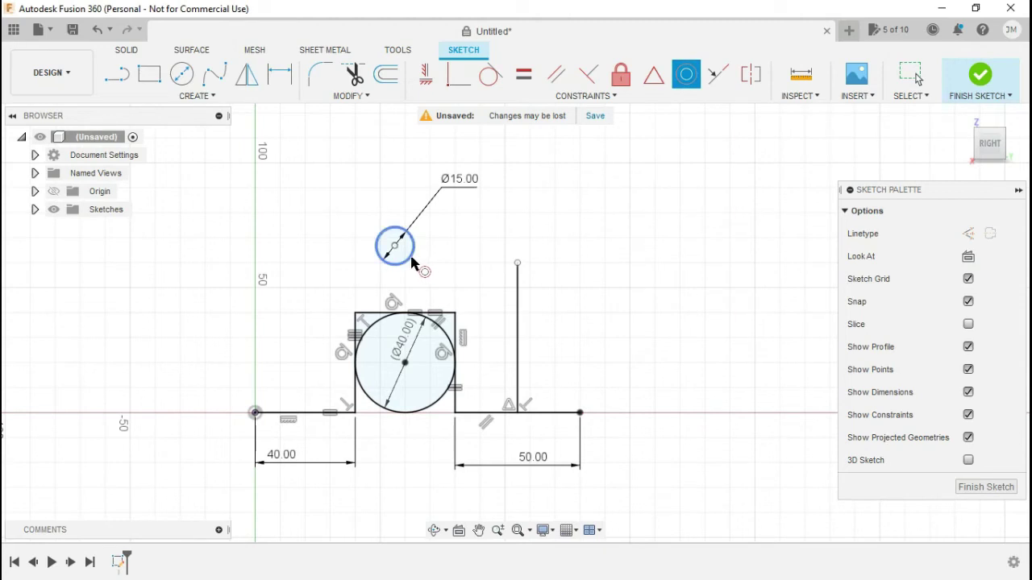
pyautogui.click(442, 333)
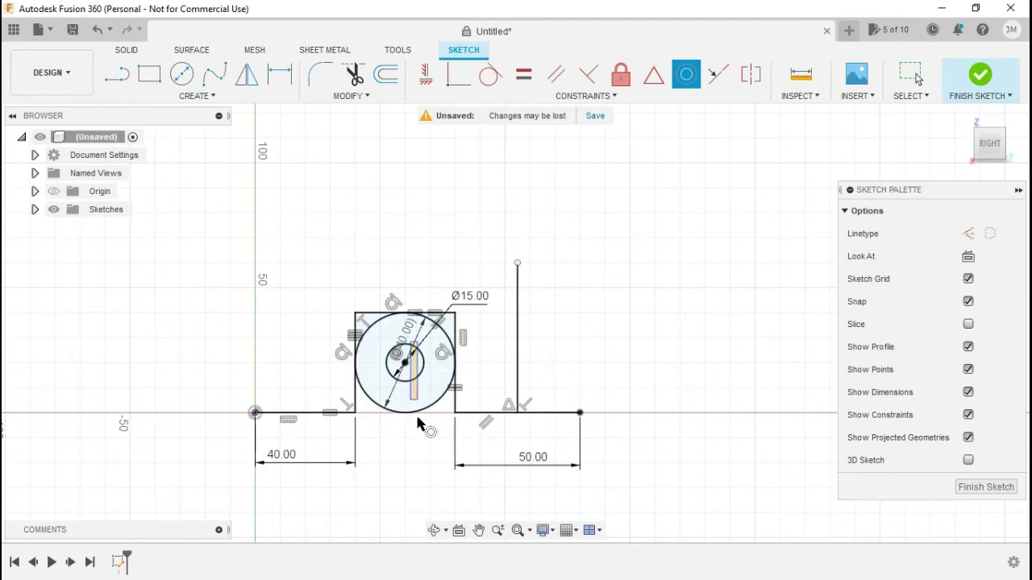
pyautogui.press('Escape')
pyautogui.press('l')
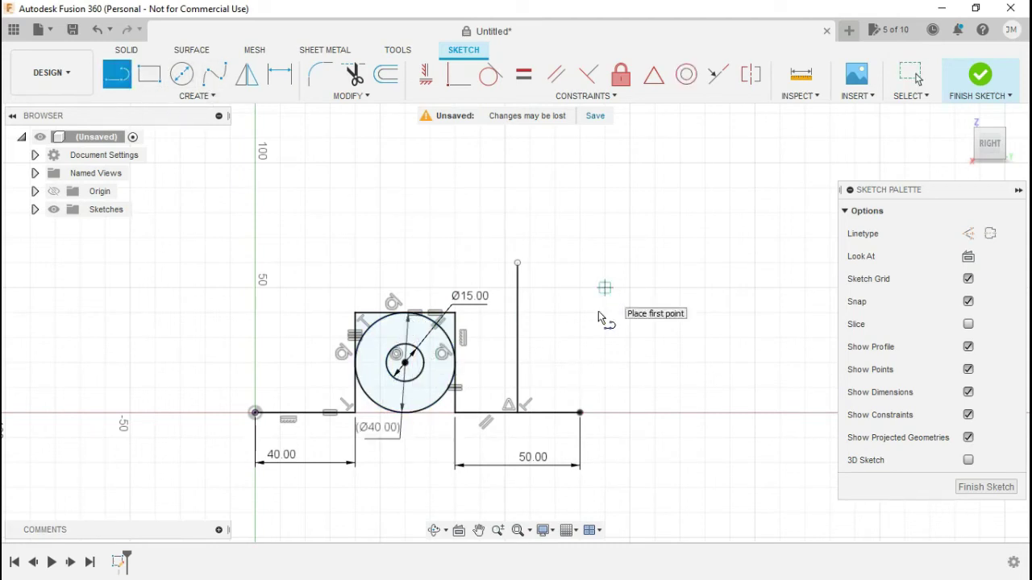
# - Draw a slanted line from the base's right end and make it collinear with the 50 mm line
pyautogui.click(579, 363)
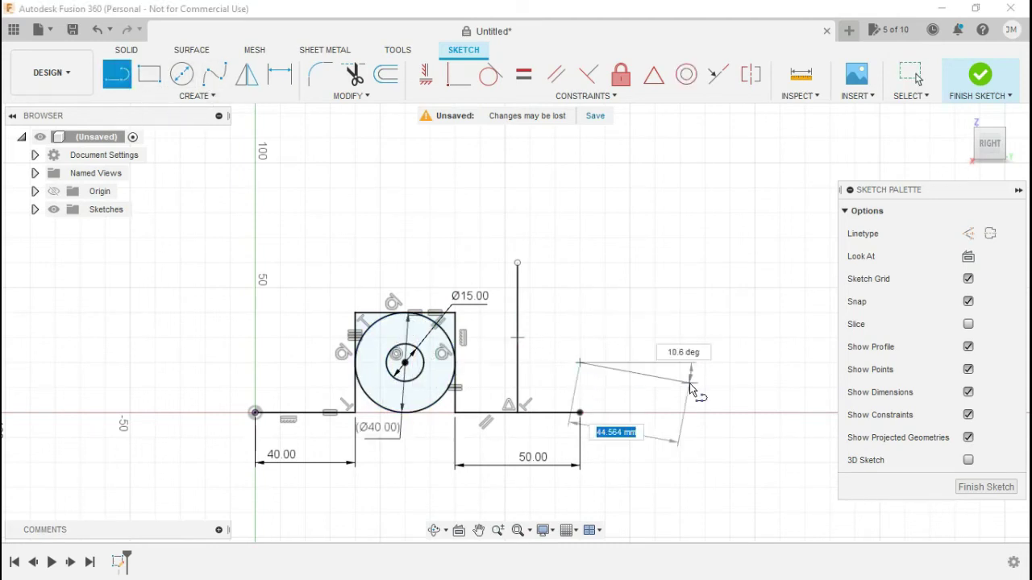
pyautogui.click(729, 324)
pyautogui.press('Escape')
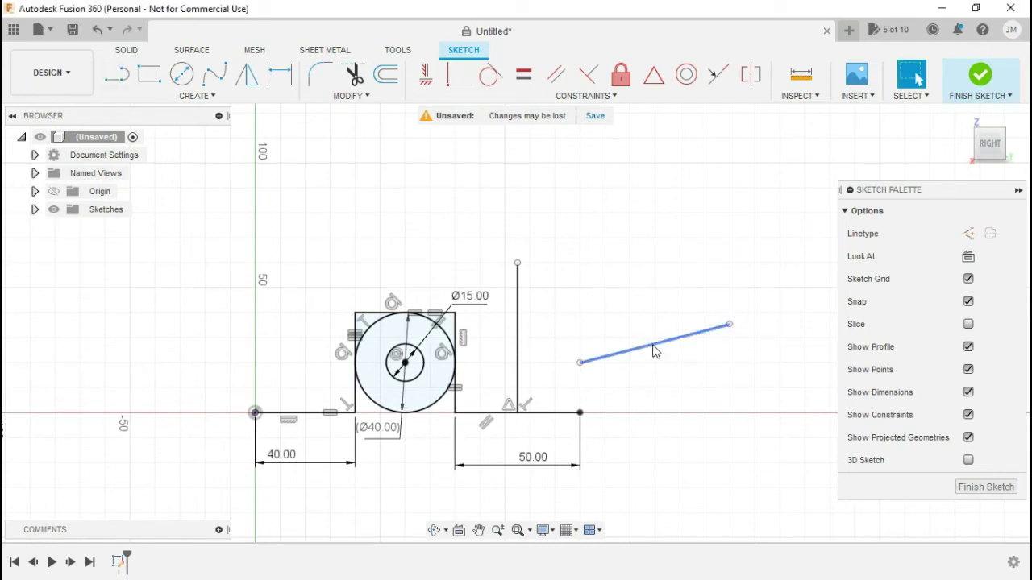
pyautogui.click(652, 353)
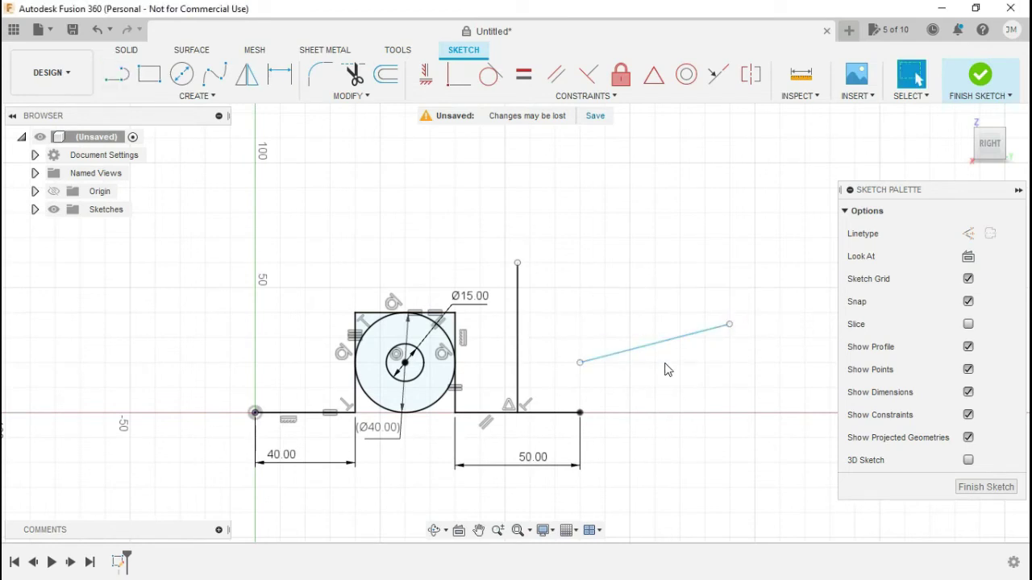
pyautogui.click(718, 74)
pyautogui.click(627, 358)
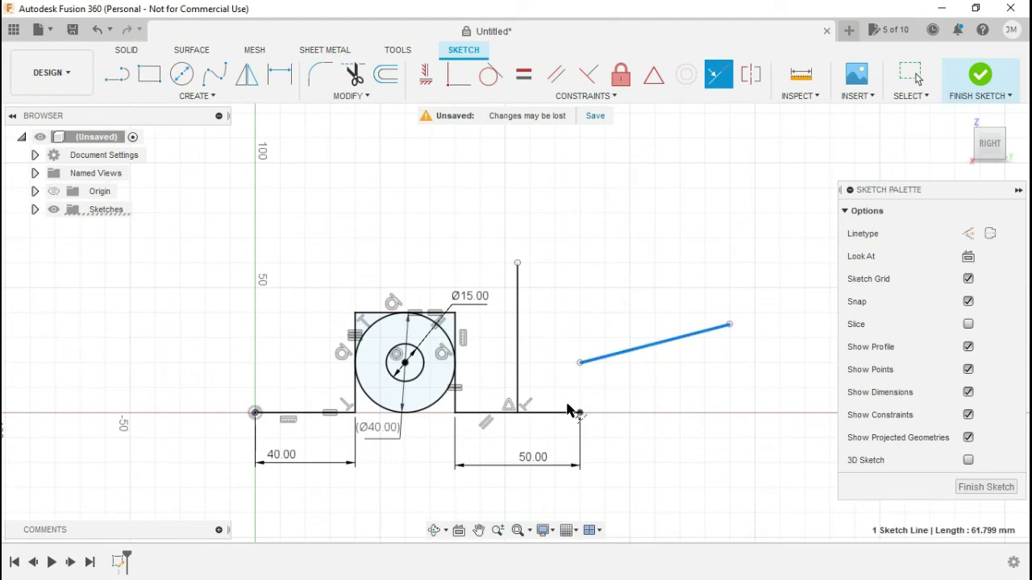
pyautogui.click(568, 412)
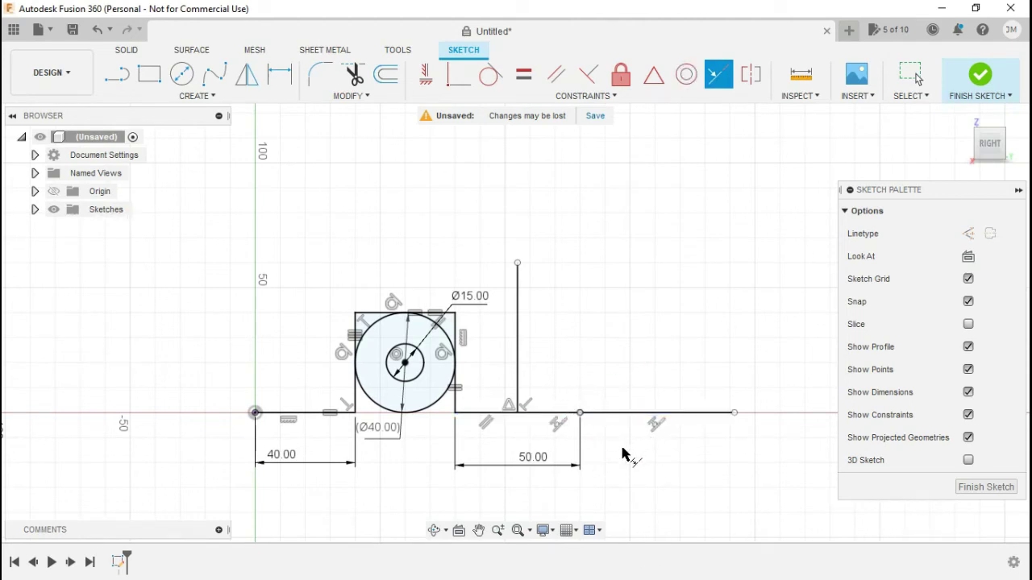
pyautogui.press('Escape')
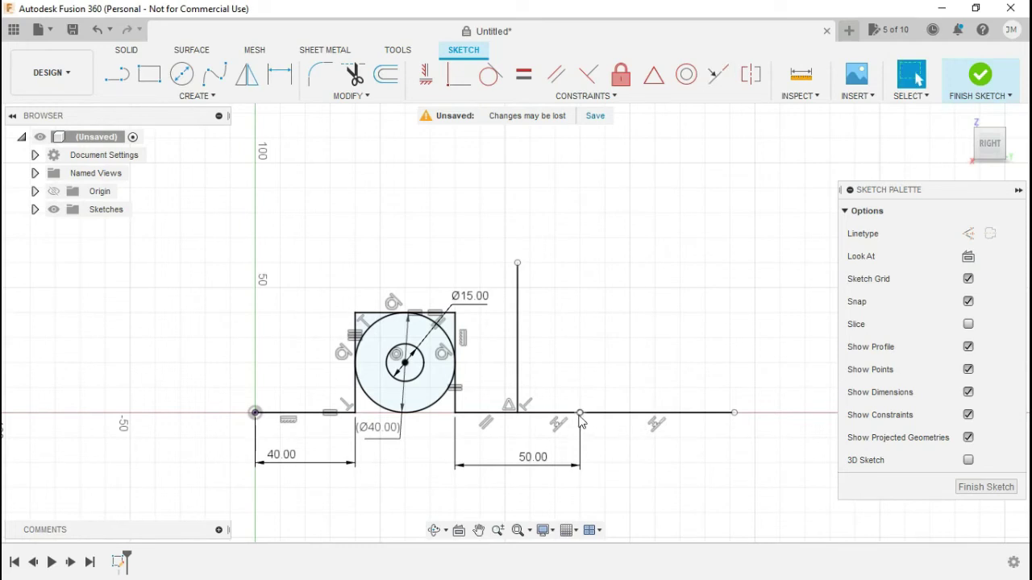
# - Slide the new line's left end along the base, then undo the last move
pyautogui.moveTo(581, 414); pyautogui.dragTo(616, 413)
pyautogui.moveTo(617, 414); pyautogui.dragTo(554, 412)
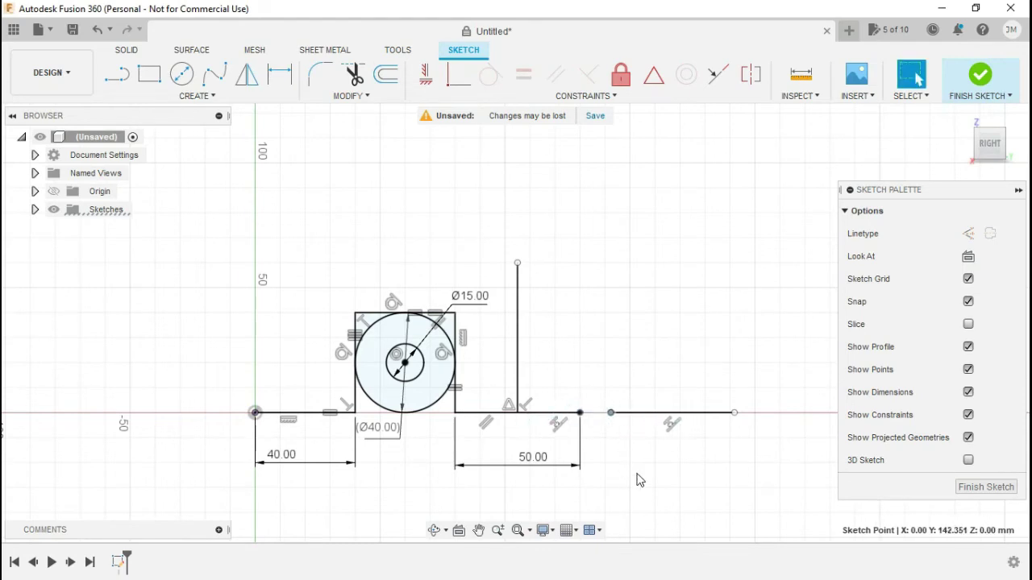
pyautogui.hotkey('ctrl', 'z')
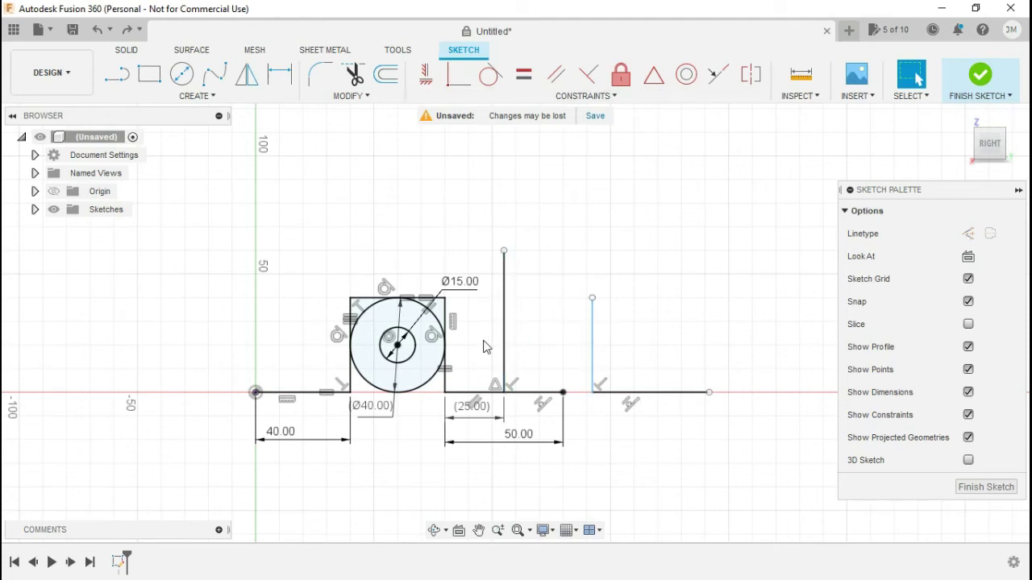
# - Draw a circle right of the profile, symmetric to the Ø40 circle about the vertical line
pyautogui.click(181, 73)
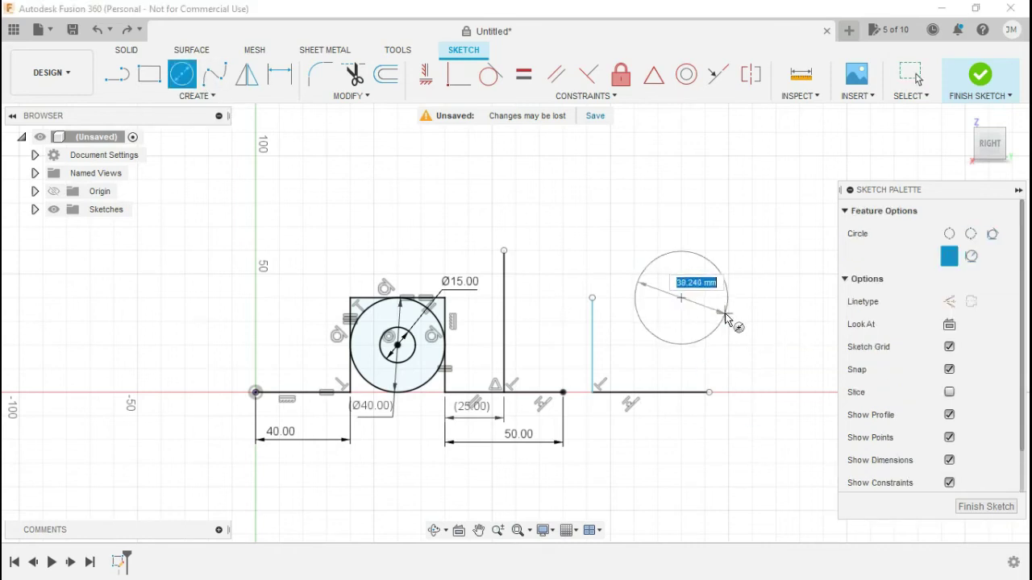
pyautogui.click(724, 319)
pyautogui.press('Escape')
pyautogui.click(750, 74)
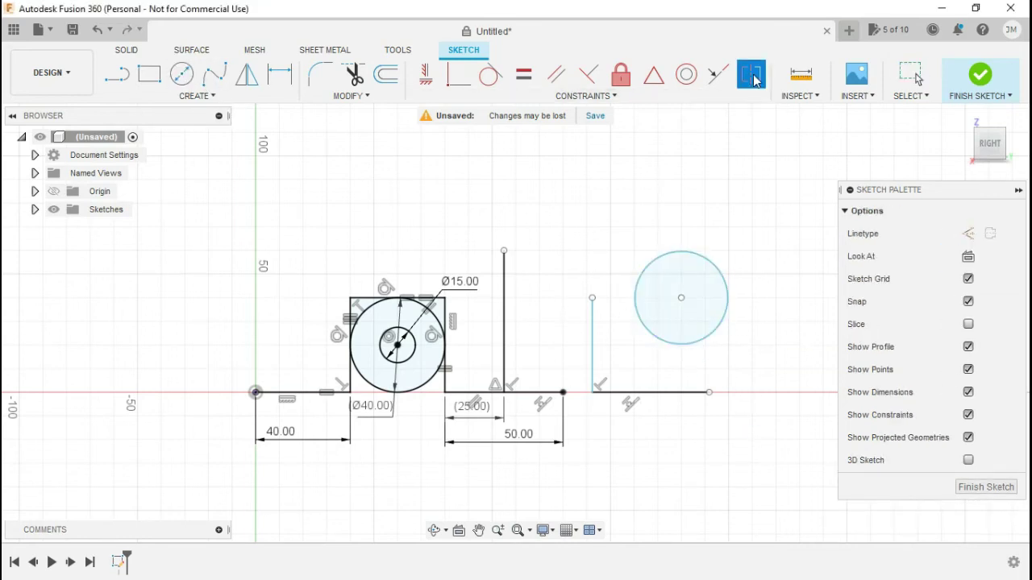
pyautogui.click(429, 385)
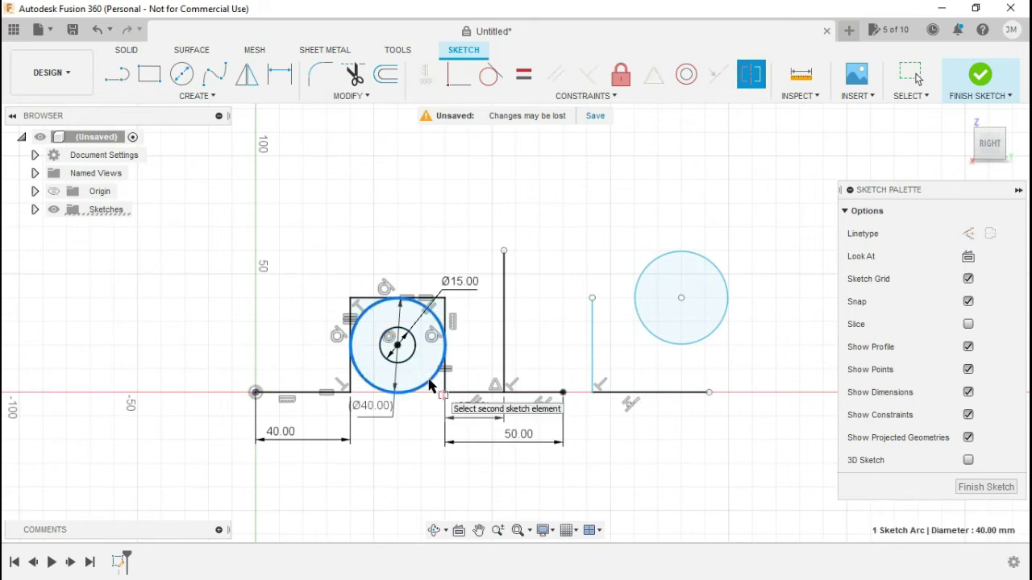
pyautogui.click(668, 351)
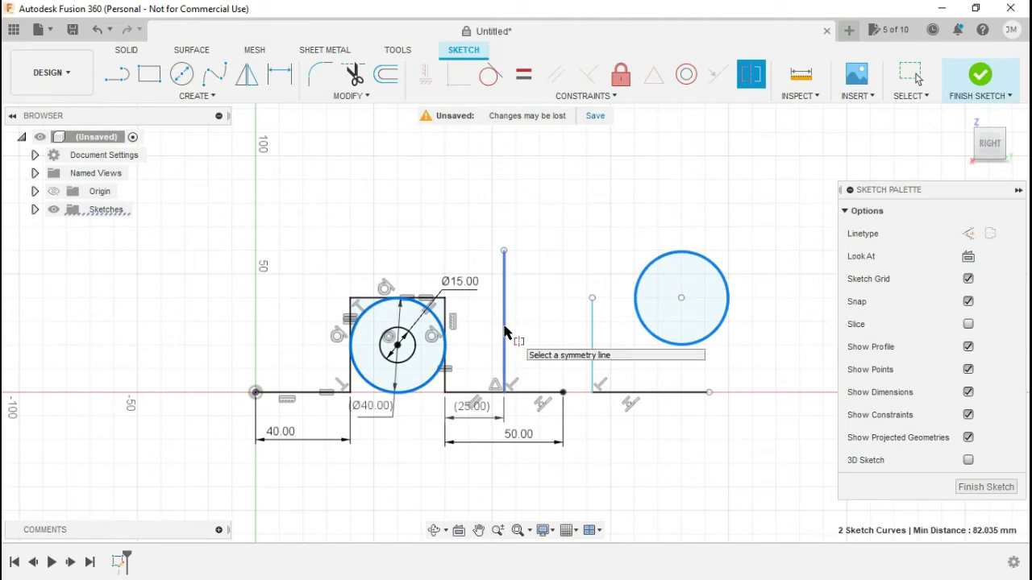
pyautogui.click(504, 331)
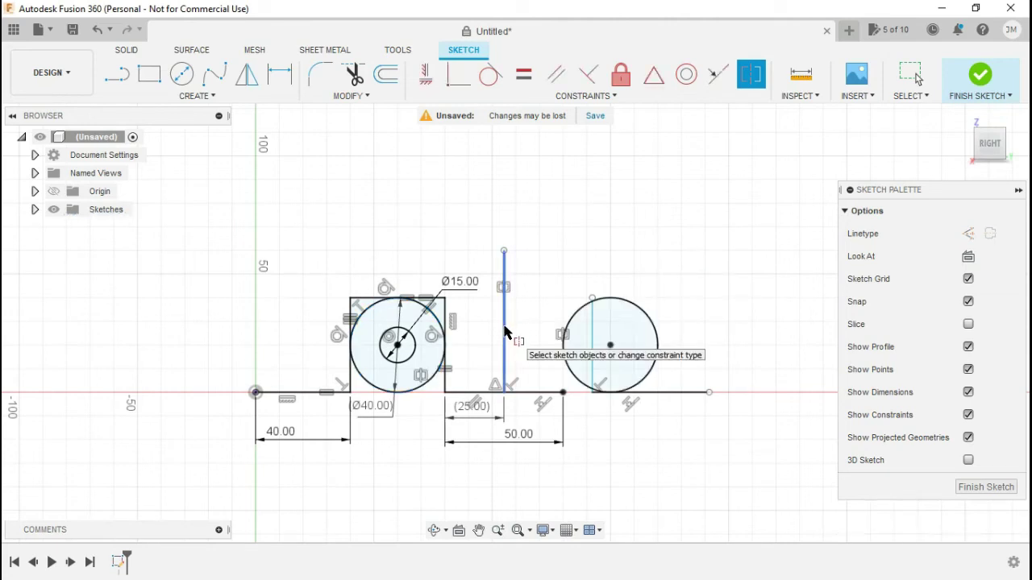
# - Add driven 45.00 dimensions from each circle to the vertical line
pyautogui.click(280, 74)
pyautogui.click(423, 314)
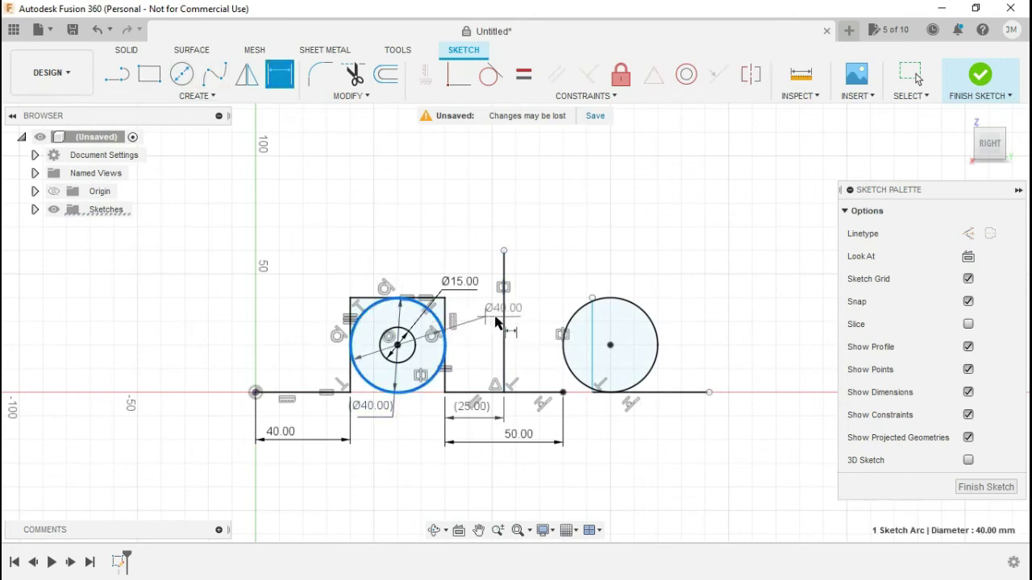
pyautogui.click(504, 339)
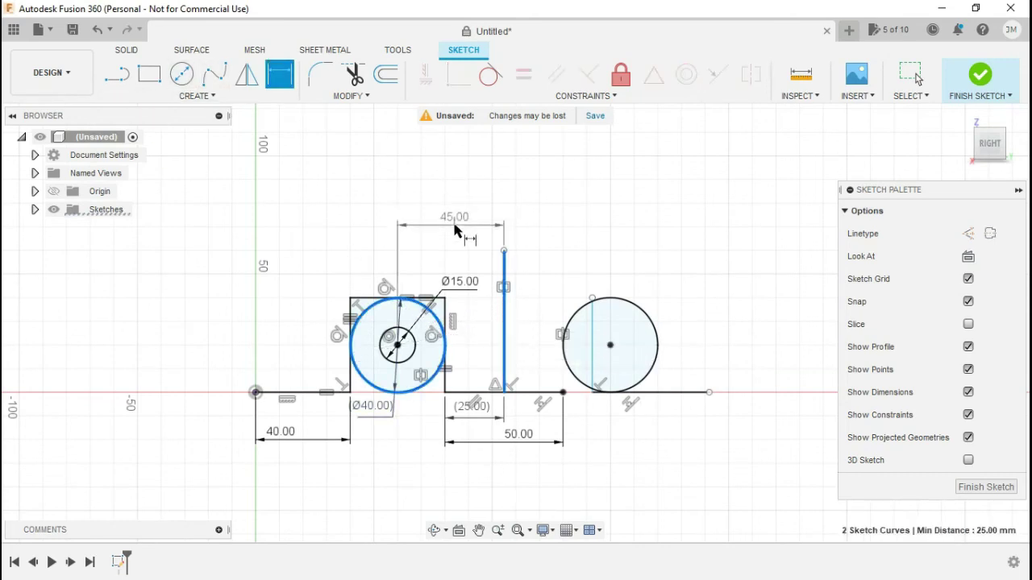
pyautogui.click(474, 231)
pyautogui.click(618, 313)
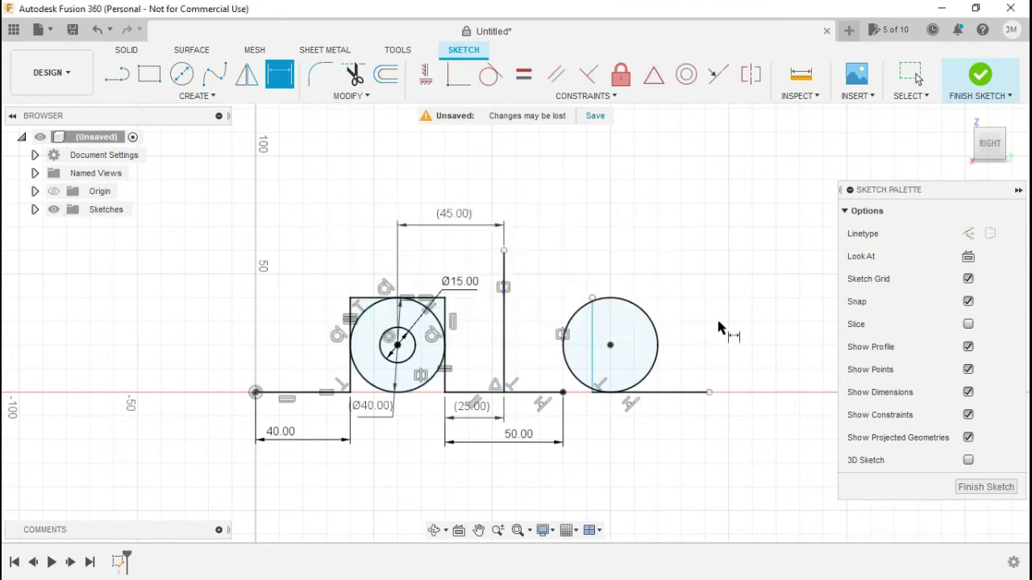
pyautogui.click(642, 317)
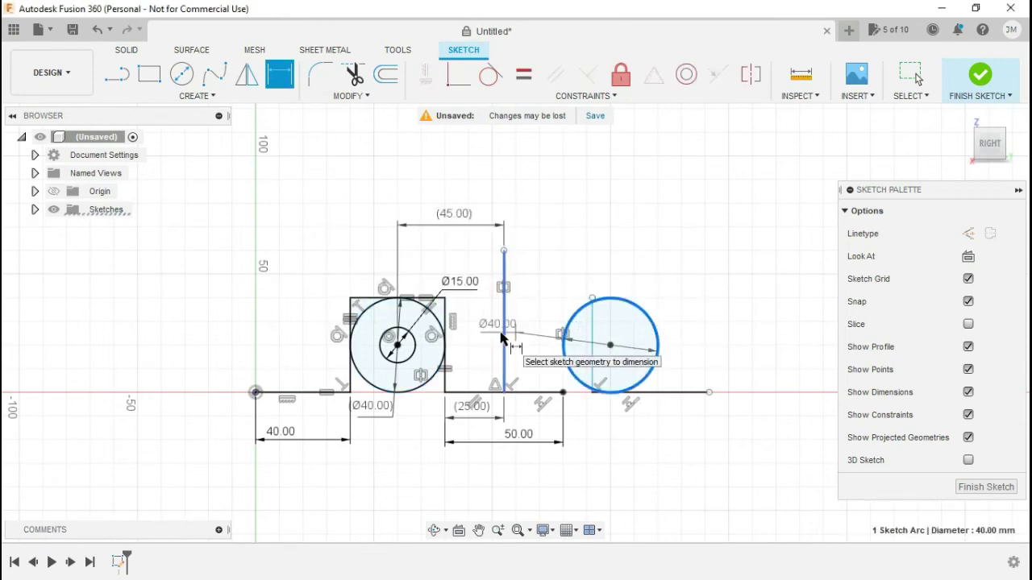
pyautogui.click(503, 347)
pyautogui.click(578, 256)
pyautogui.click(617, 314)
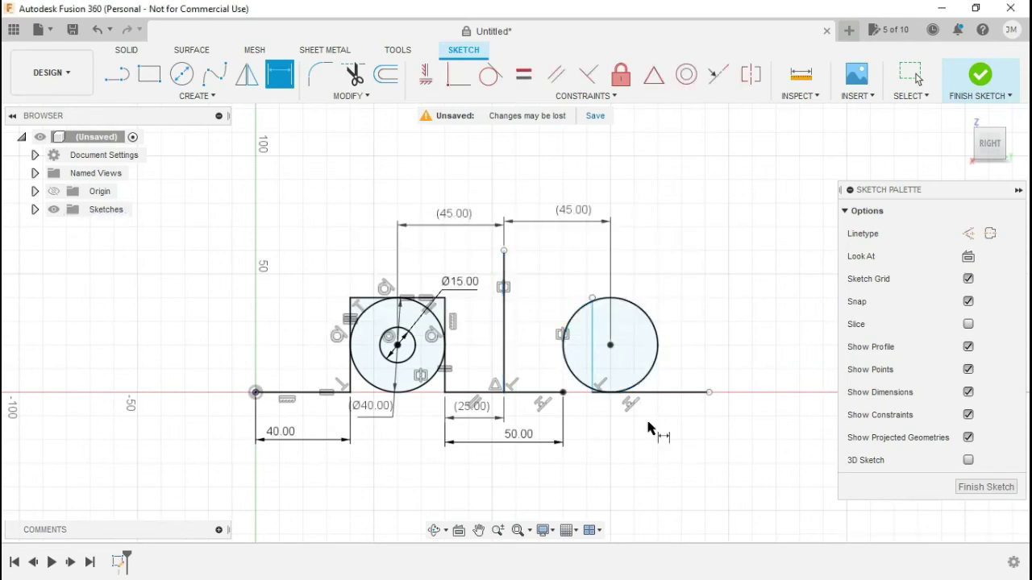
# - Add a driven 20.00 height dimension from the right circle to the base line, then window-select everything
pyautogui.click(645, 379)
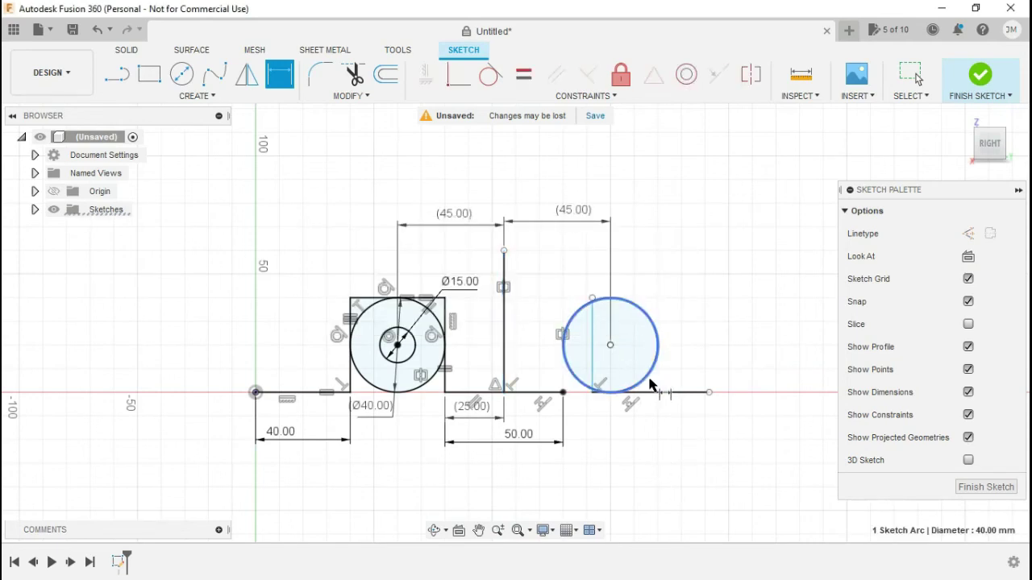
pyautogui.click(661, 394)
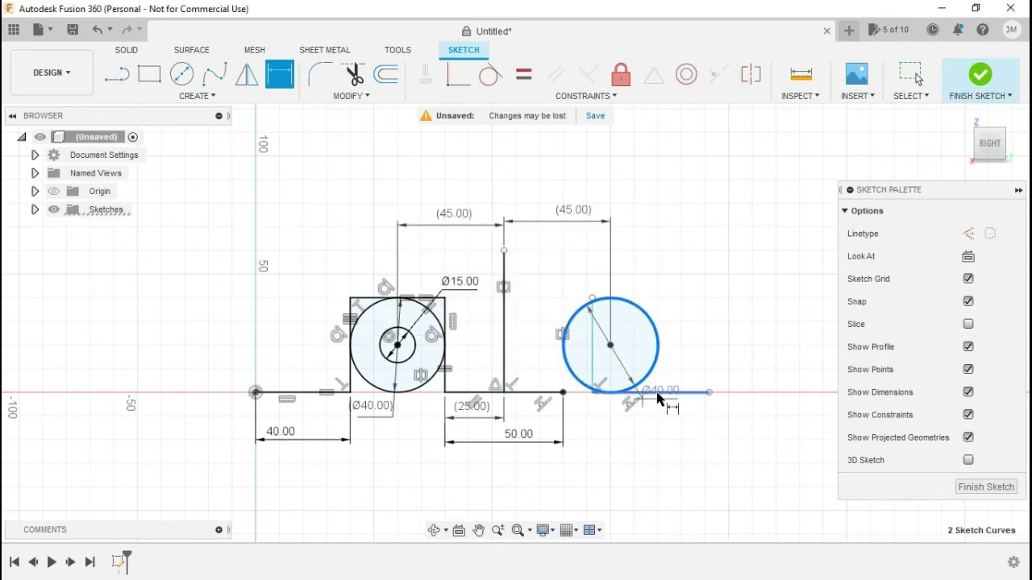
pyautogui.click(217, 395)
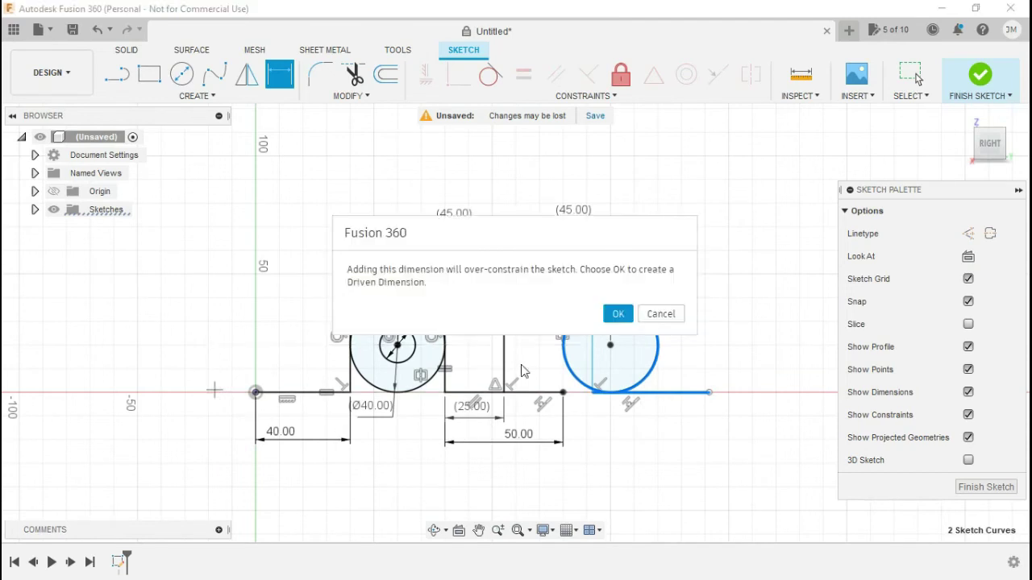
pyautogui.click(616, 314)
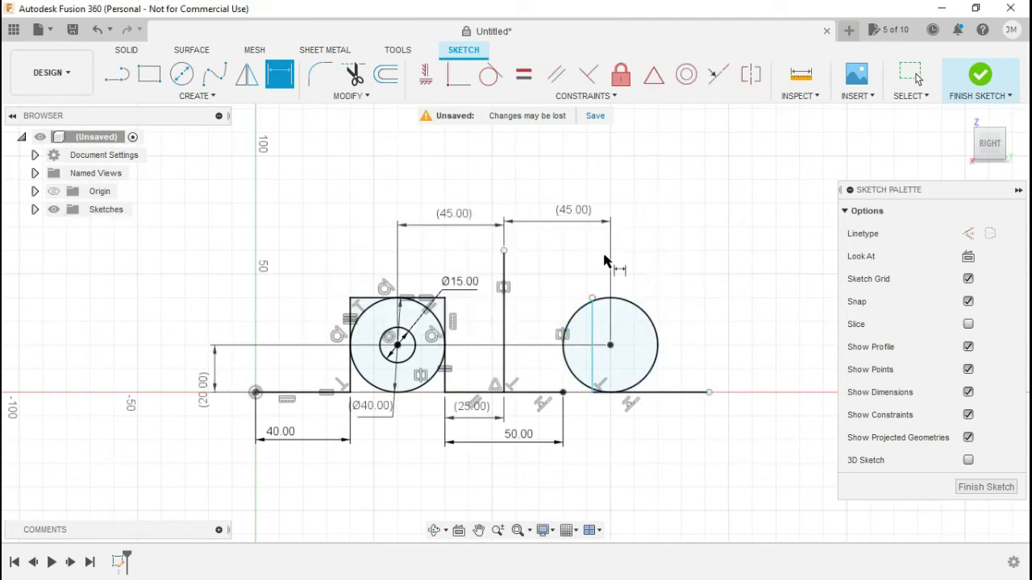
pyautogui.click(660, 101)
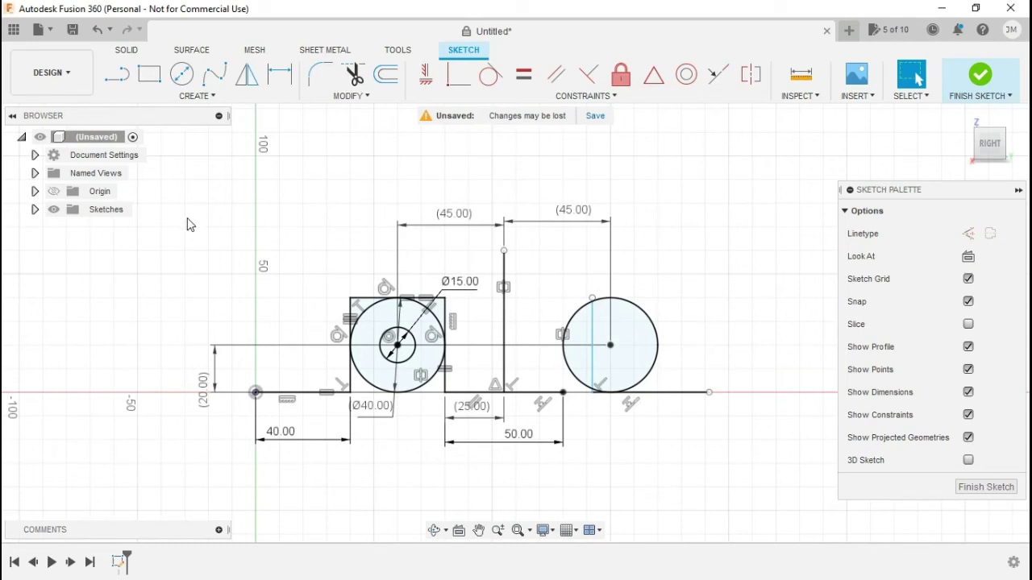
pyautogui.moveTo(185, 194); pyautogui.dragTo(747, 479)
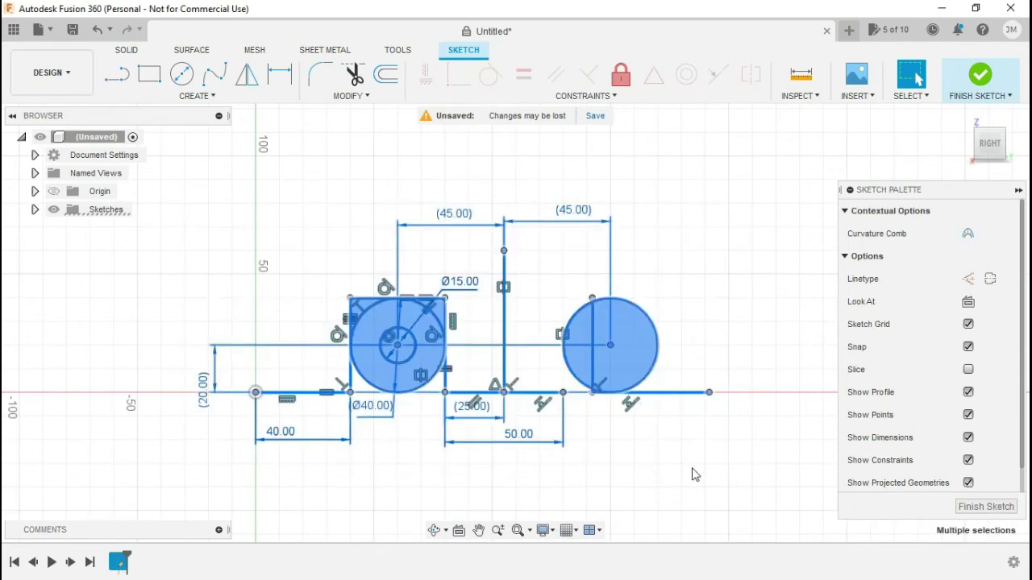
# - Delete the old sketch and draw the left step: vertical, base and rising lines
pyautogui.press('Delete')
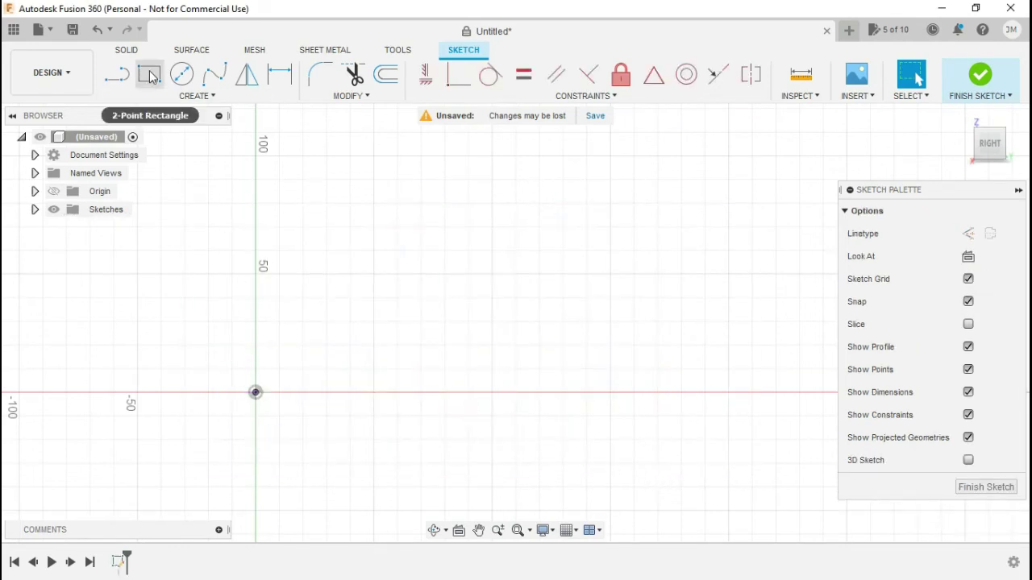
pyautogui.click(150, 74)
pyautogui.press('l')
pyautogui.click(256, 274)
pyautogui.click(256, 393)
pyautogui.click(374, 393)
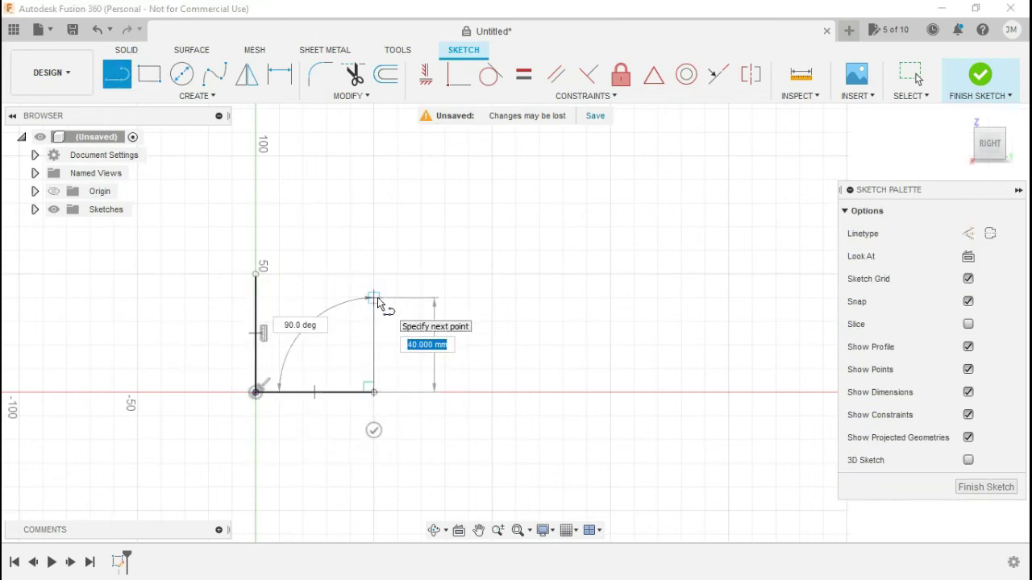
pyautogui.click(374, 275)
pyautogui.press('Escape')
# - Draw the tall right vertical line and the base segment back to the step
pyautogui.press('l')
pyautogui.click(610, 156)
pyautogui.click(610, 393)
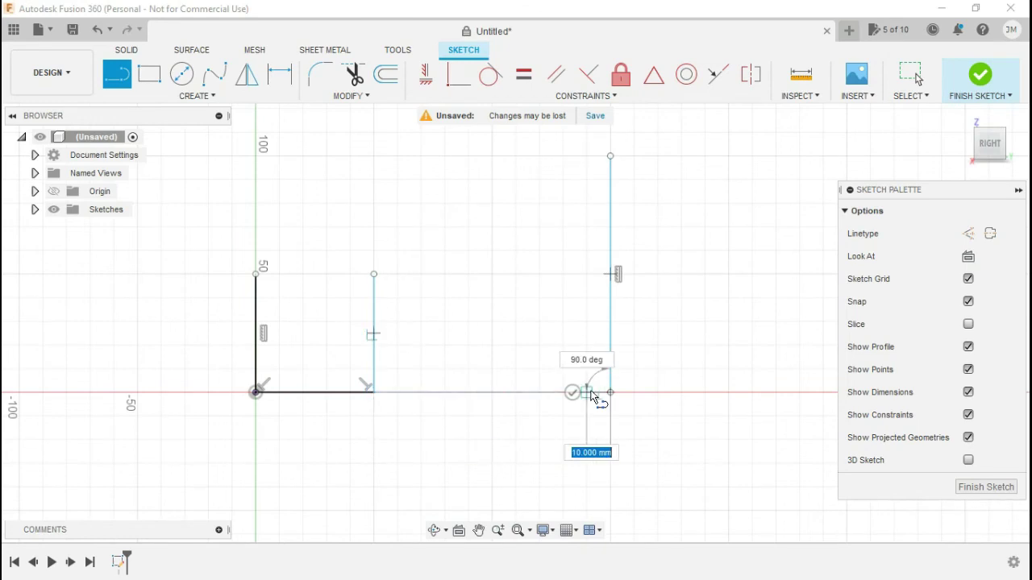
pyautogui.click(364, 407)
pyautogui.press('Escape')
# - Dimension the outline with 150.00 overall width and 50.00 step width
pyautogui.click(280, 74)
pyautogui.click(611, 368)
pyautogui.click(257, 364)
pyautogui.click(464, 442)
pyautogui.press('Return')
pyautogui.click(373, 355)
pyautogui.click(256, 375)
pyautogui.click(297, 411)
pyautogui.press('Return')
pyautogui.press('Escape')
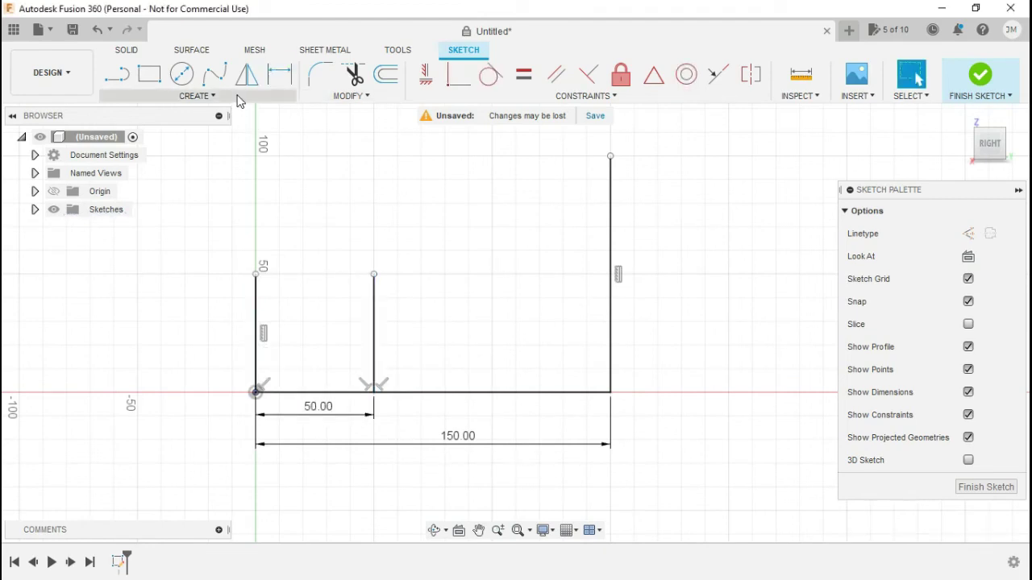
pyautogui.click(215, 75)
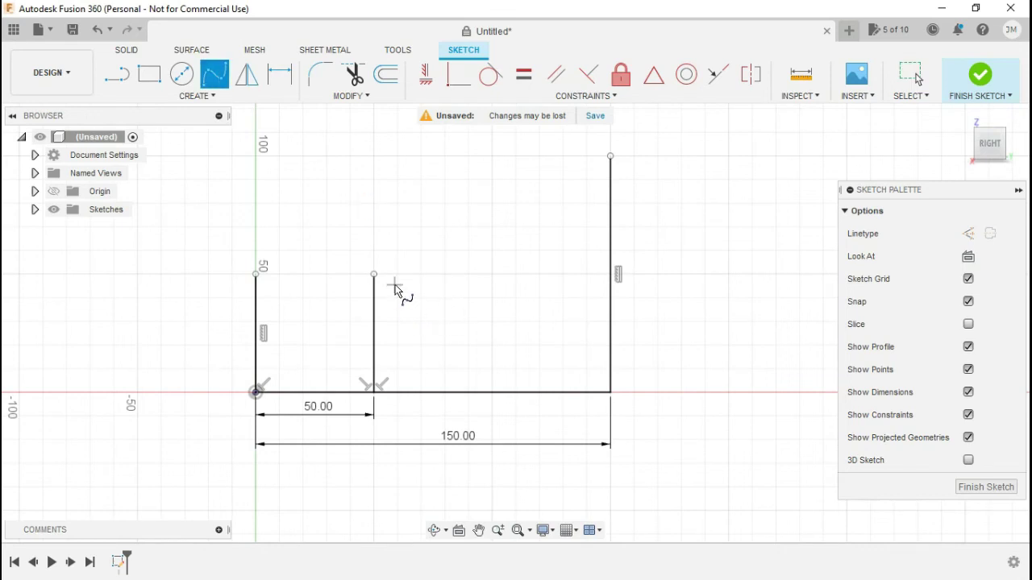
# - Draw a fit-point spline from the step's top to the tall line's top, closing the profile
pyautogui.click(374, 275)
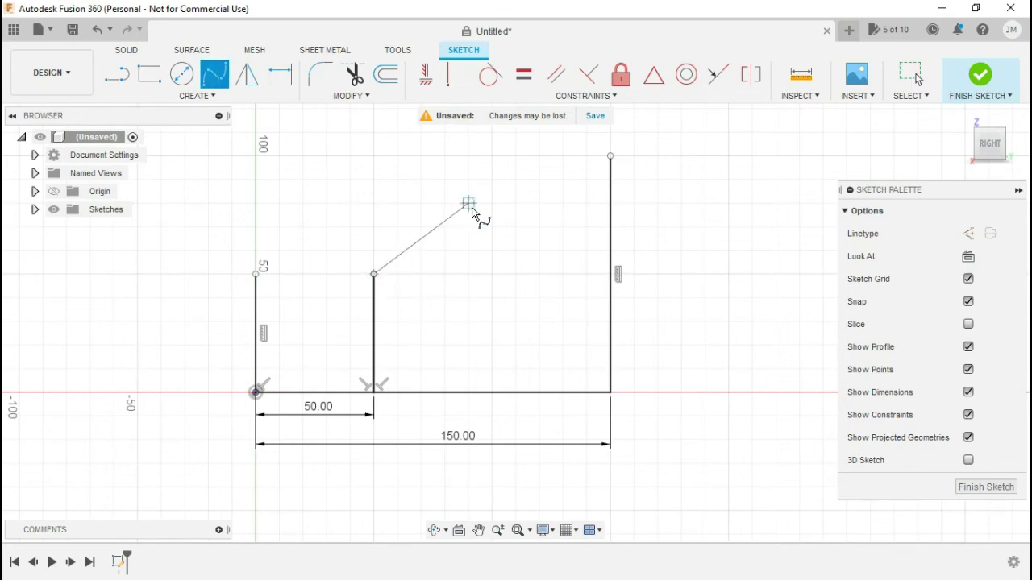
pyautogui.click(612, 156)
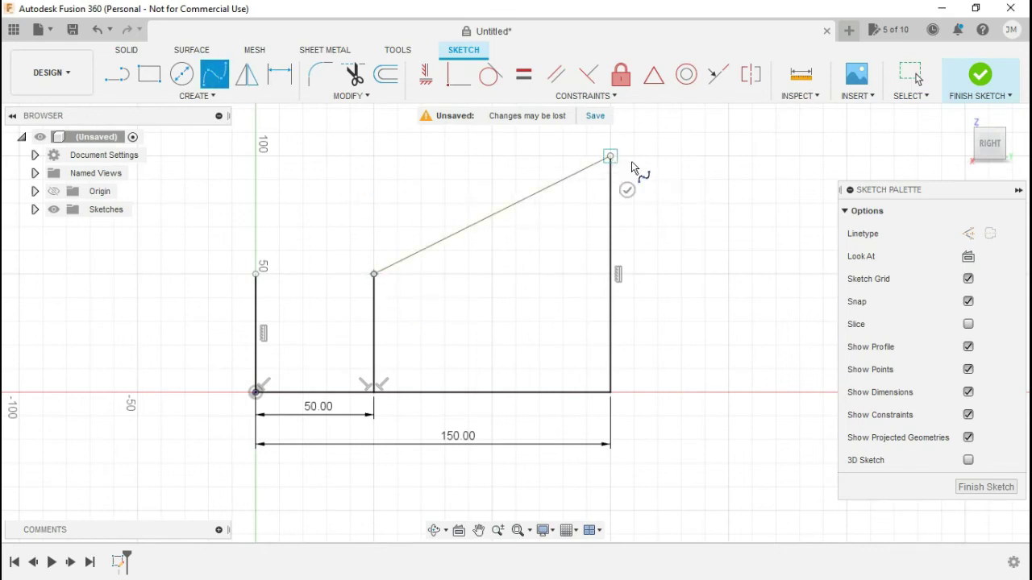
pyautogui.rightClick(660, 197)
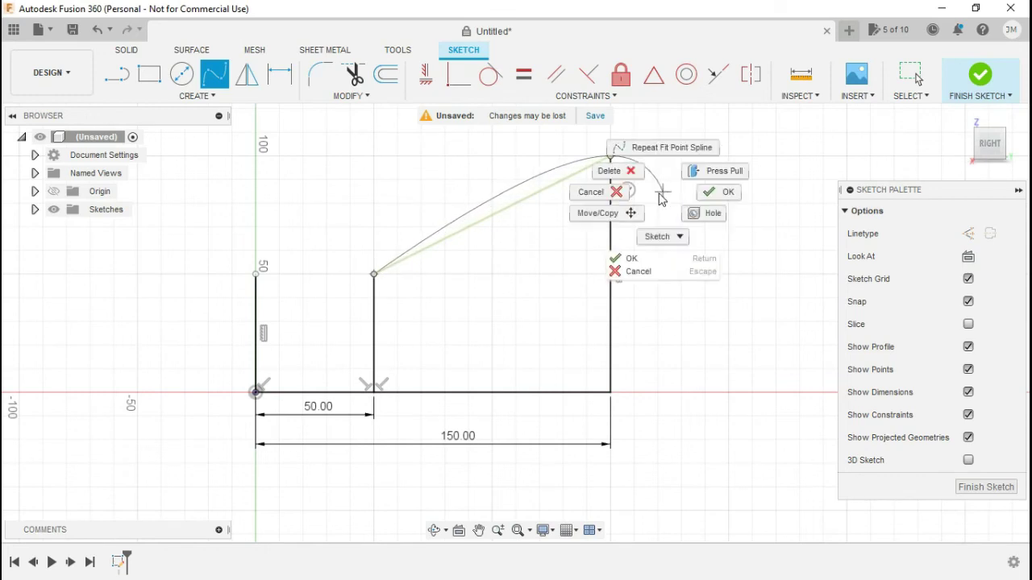
pyautogui.click(705, 194)
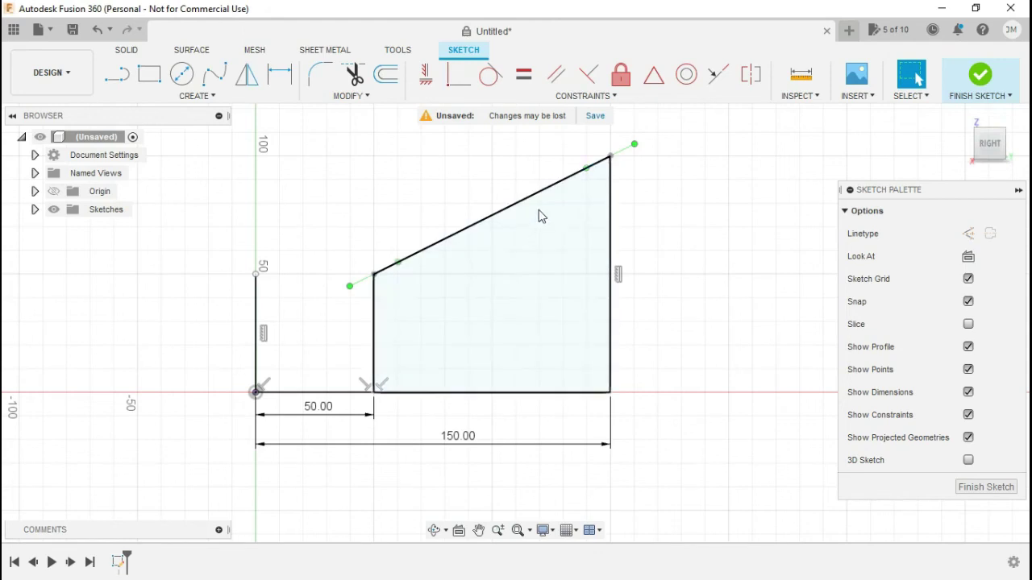
pyautogui.click(687, 297)
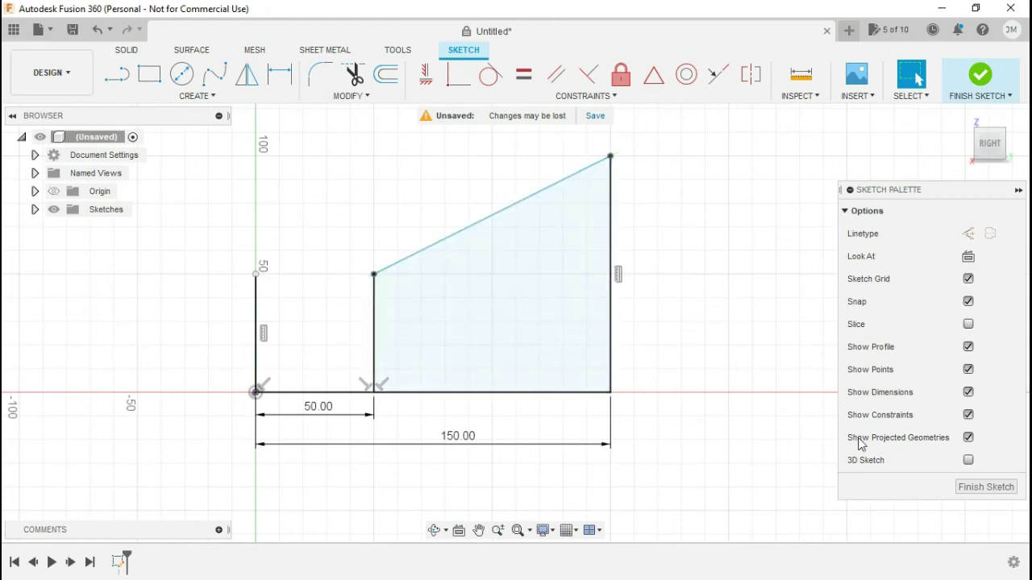
# - Apply a curvature constraint between the spline and the vertical line, then undo it
pyautogui.click(586, 95)
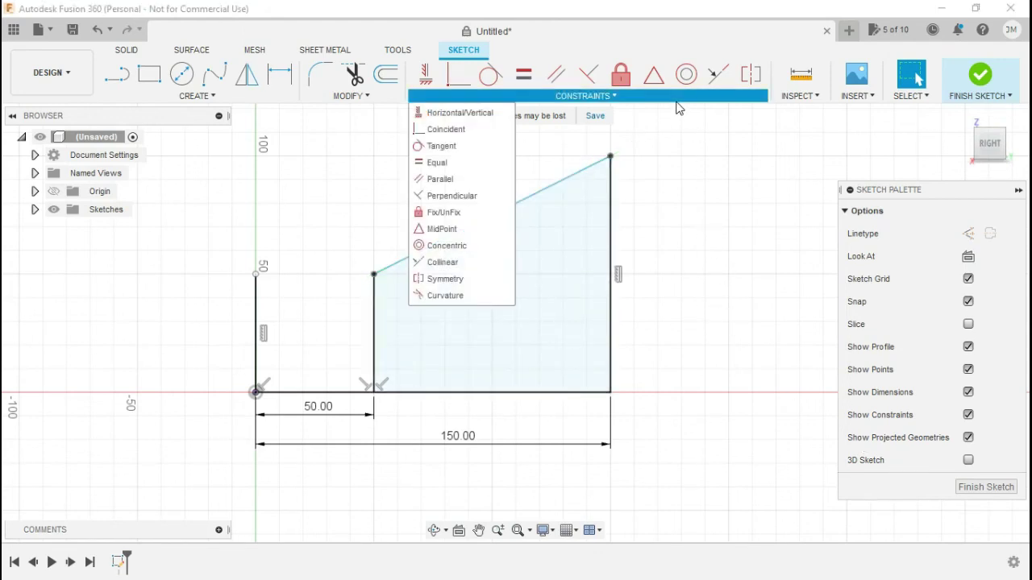
pyautogui.click(445, 295)
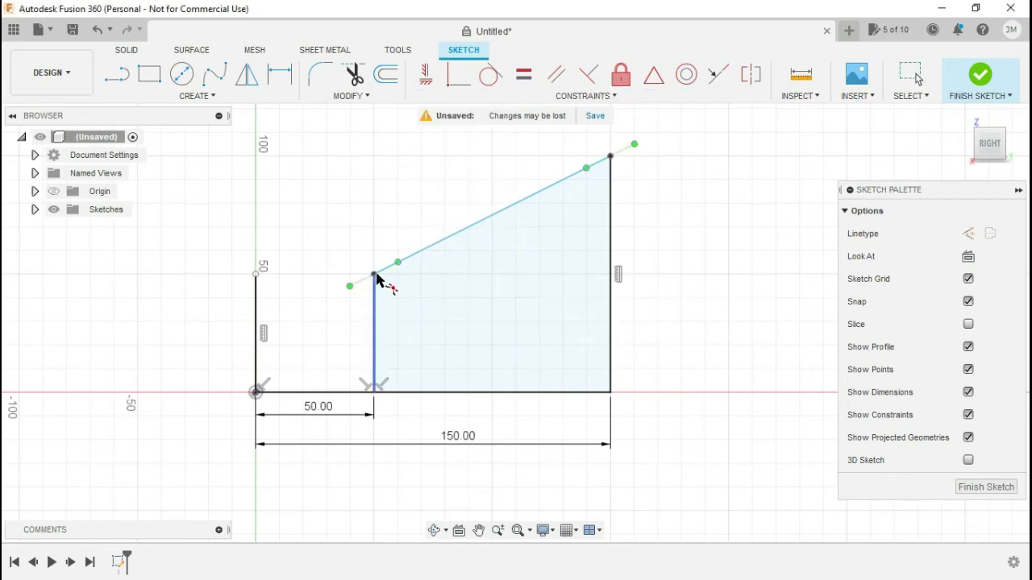
pyautogui.click(415, 256)
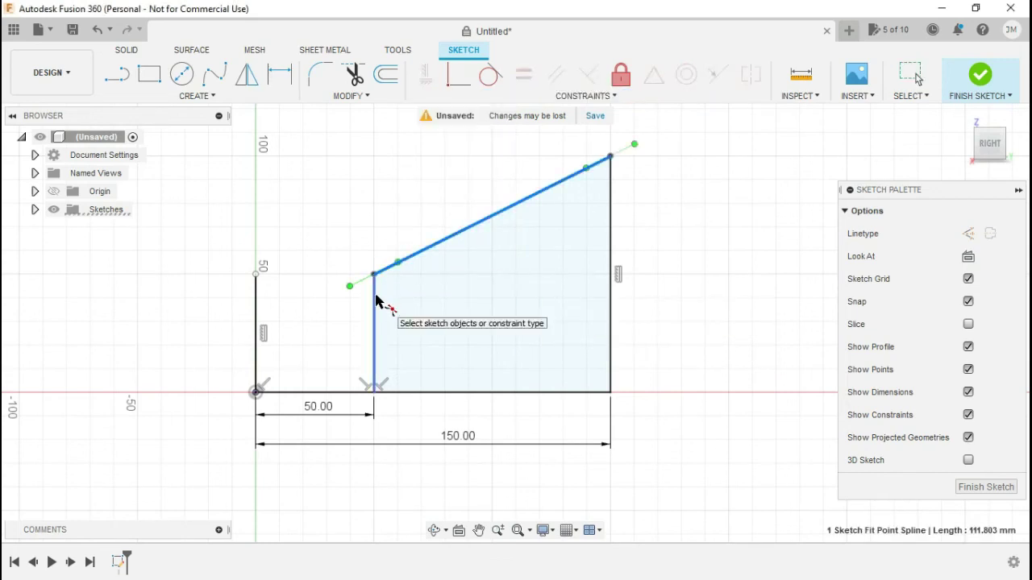
pyautogui.click(377, 299)
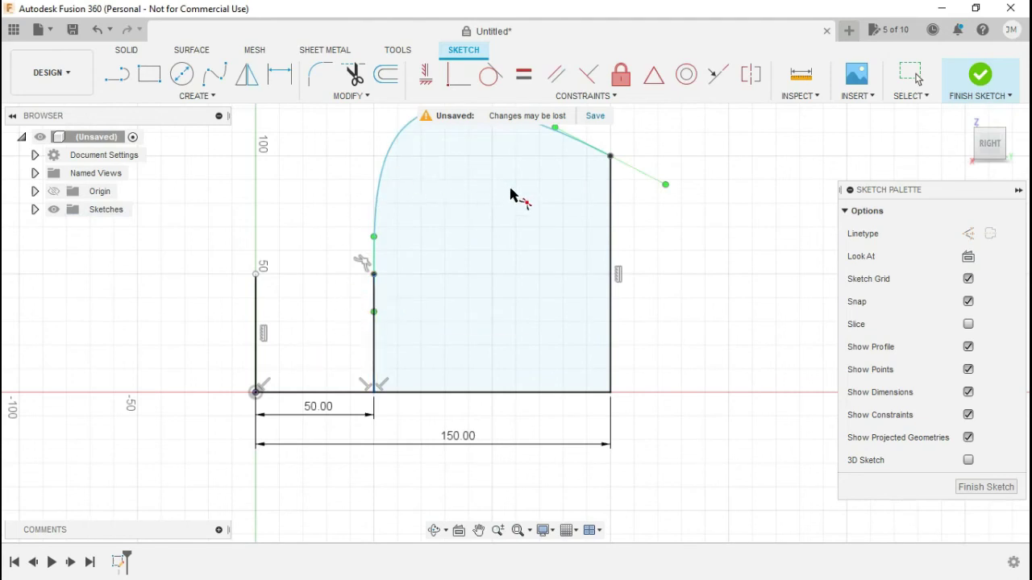
pyautogui.press('Escape')
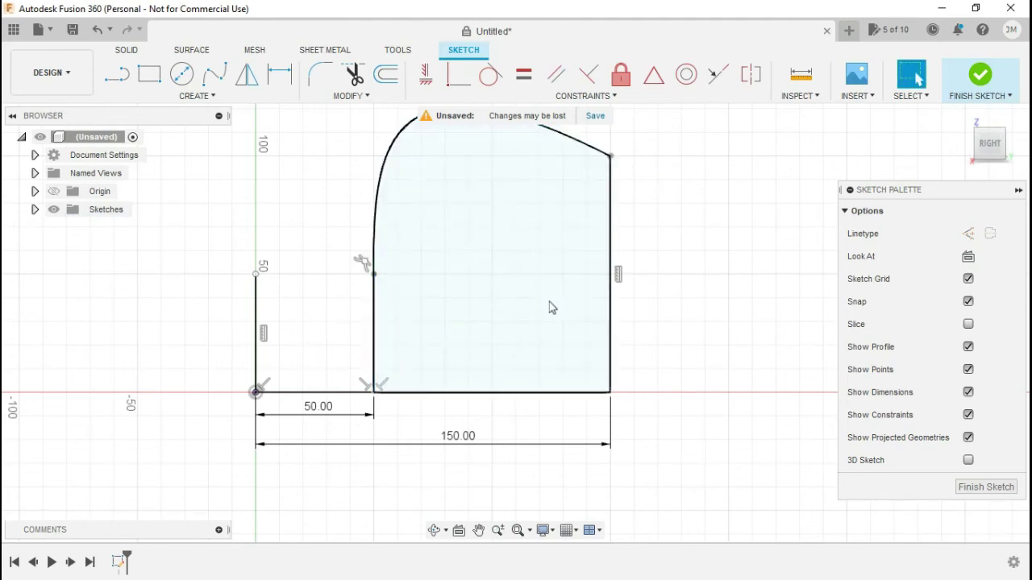
pyautogui.hotkey('ctrl', 'z')
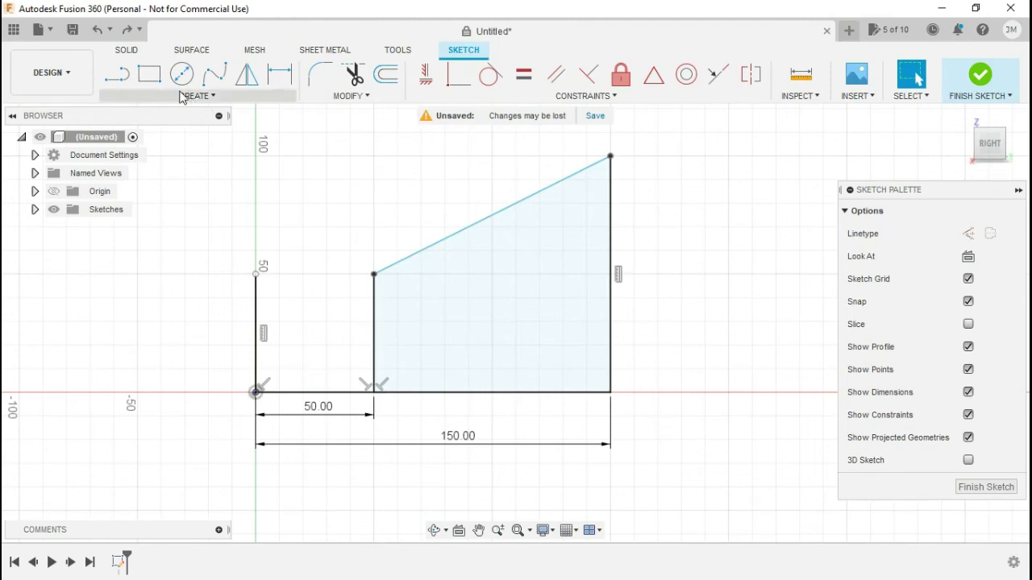
pyautogui.click(117, 74)
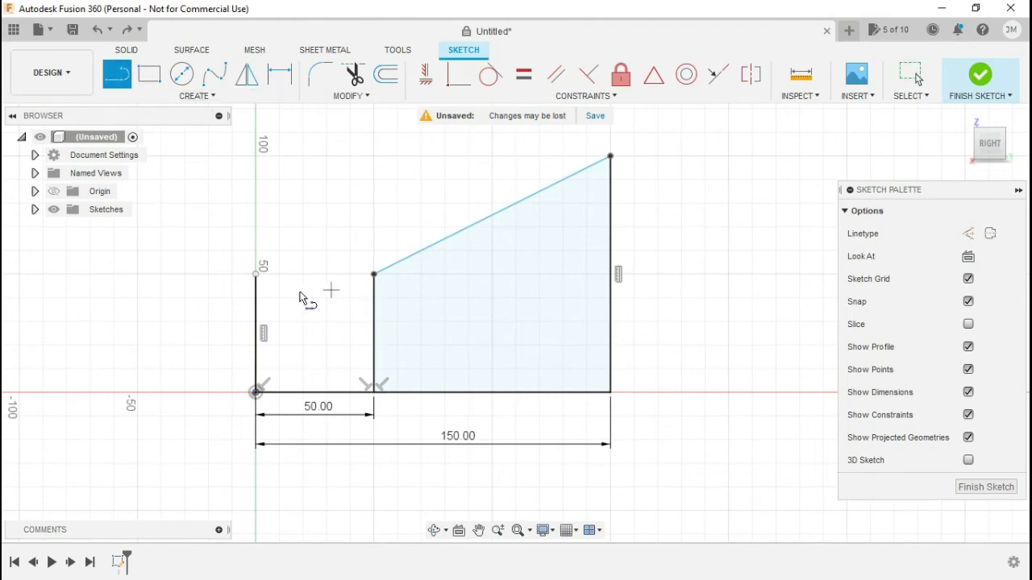
# - Add a horizontal top line on the left step and blend the spline into it with curvature
pyautogui.click(257, 274)
pyautogui.click(373, 274)
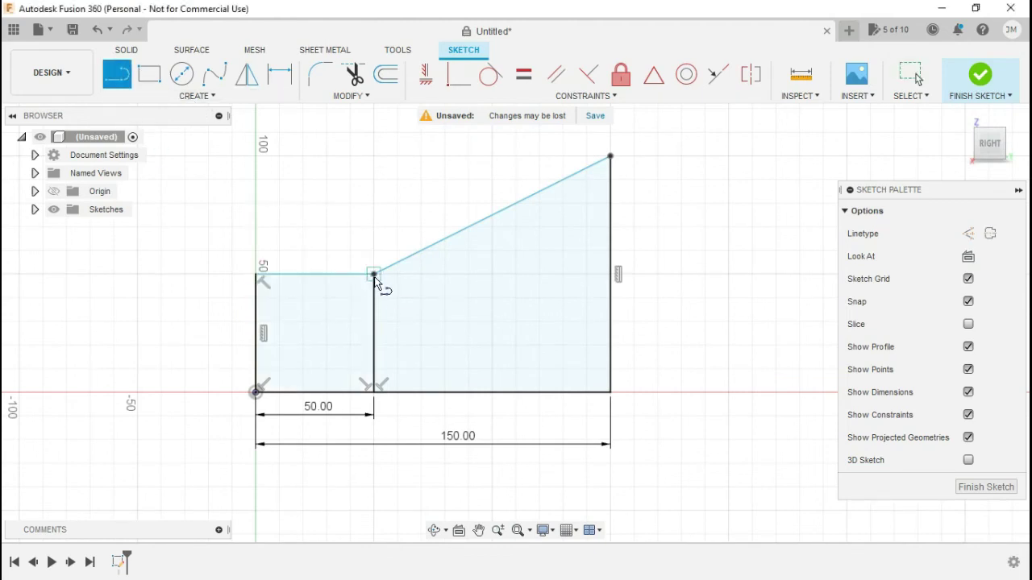
pyautogui.press('Escape')
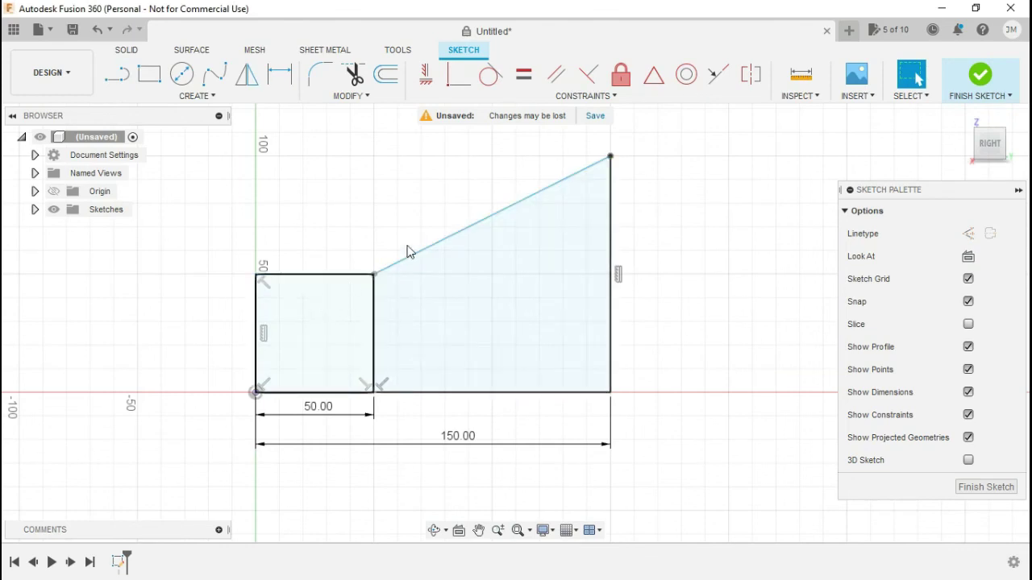
pyautogui.click(564, 96)
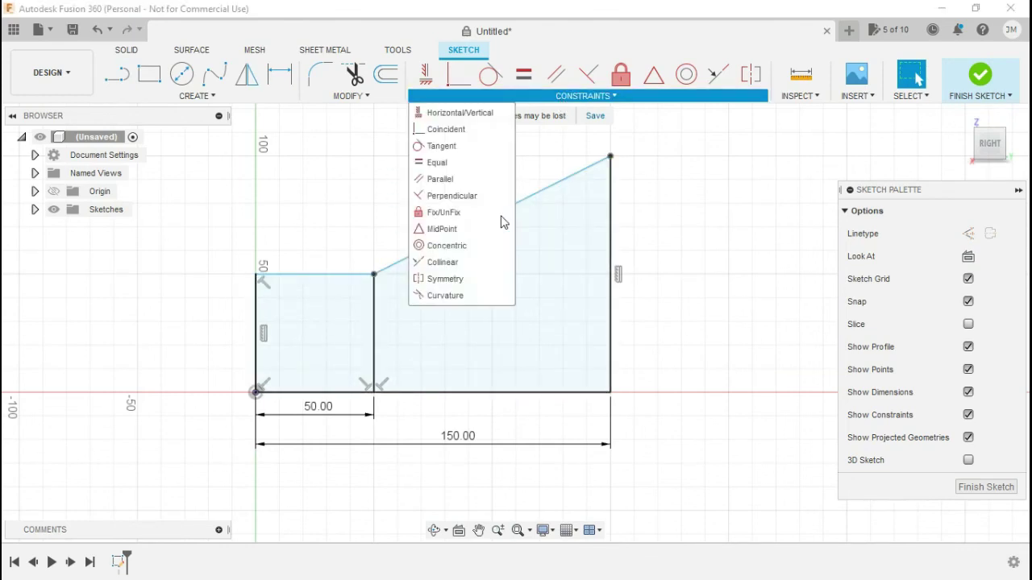
pyautogui.click(489, 295)
pyautogui.click(340, 275)
pyautogui.click(408, 259)
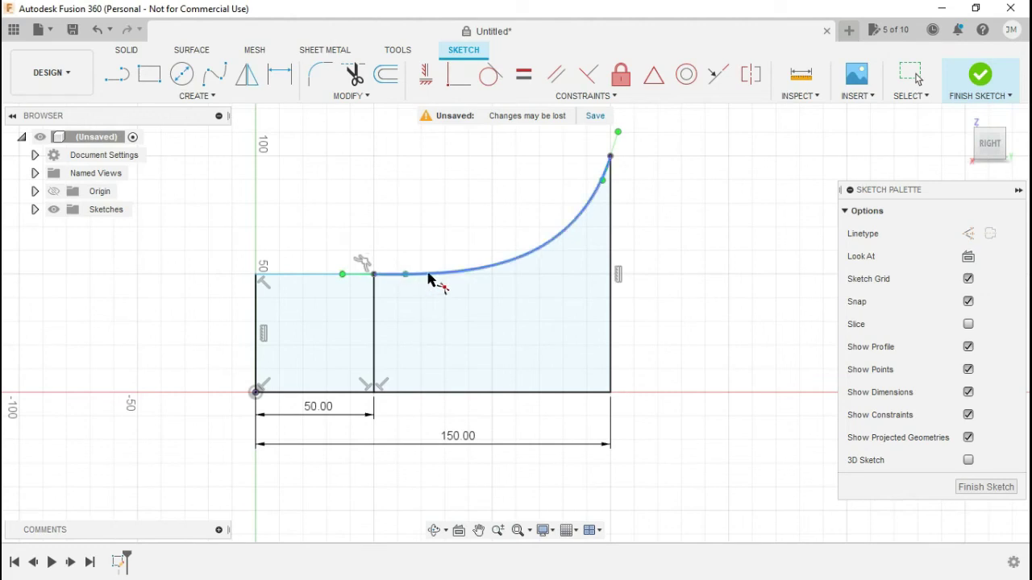
# - Add a horizontal line at the top right and curvature-blend the spline into it
pyautogui.click(121, 81)
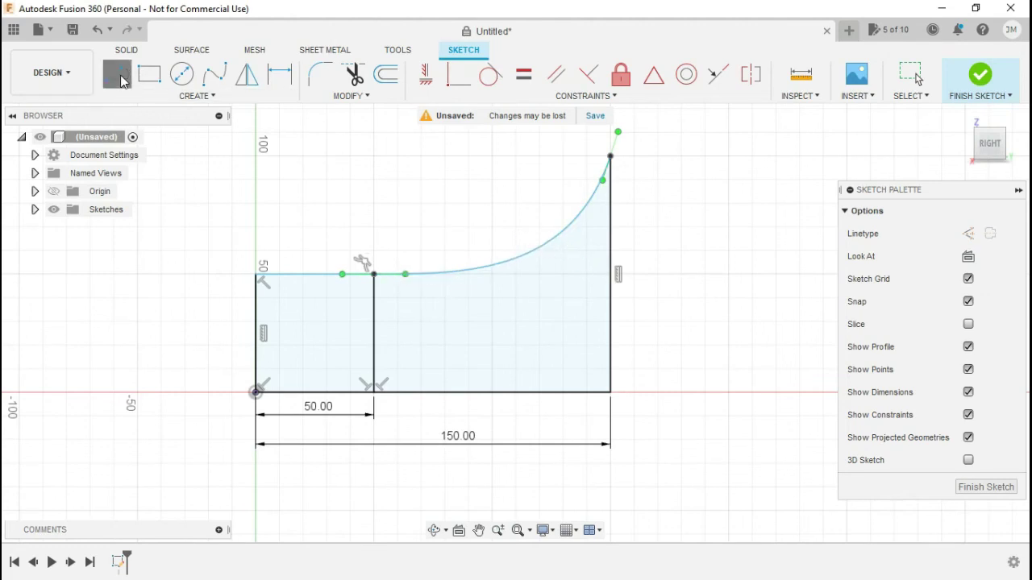
pyautogui.click(610, 156)
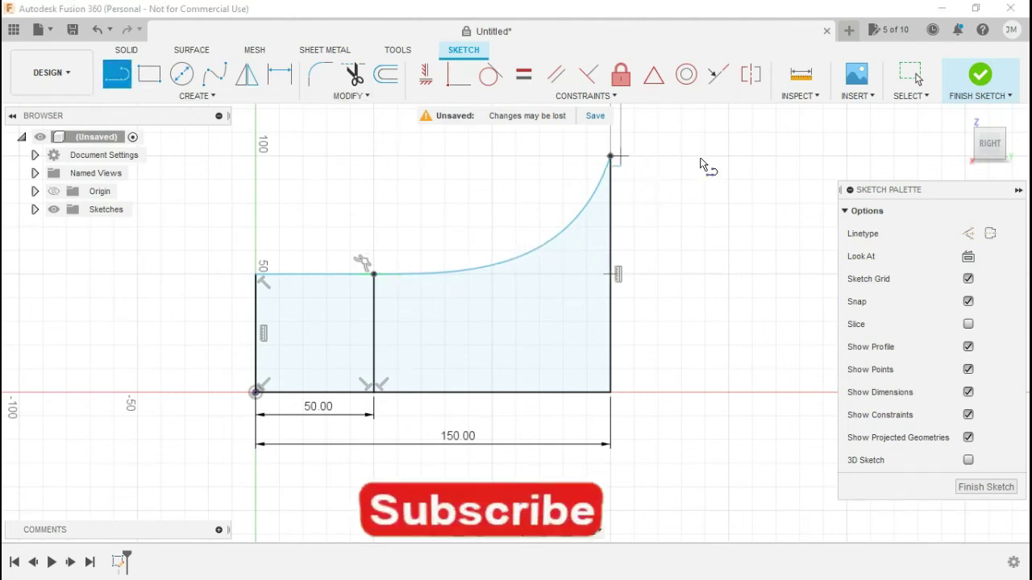
pyautogui.click(728, 156)
pyautogui.press('Escape')
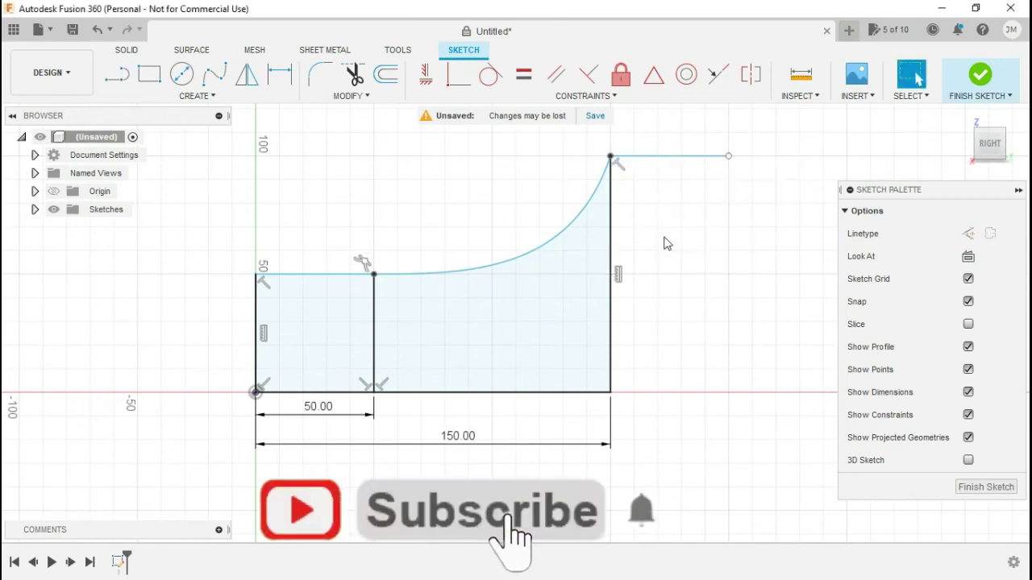
pyautogui.click(492, 96)
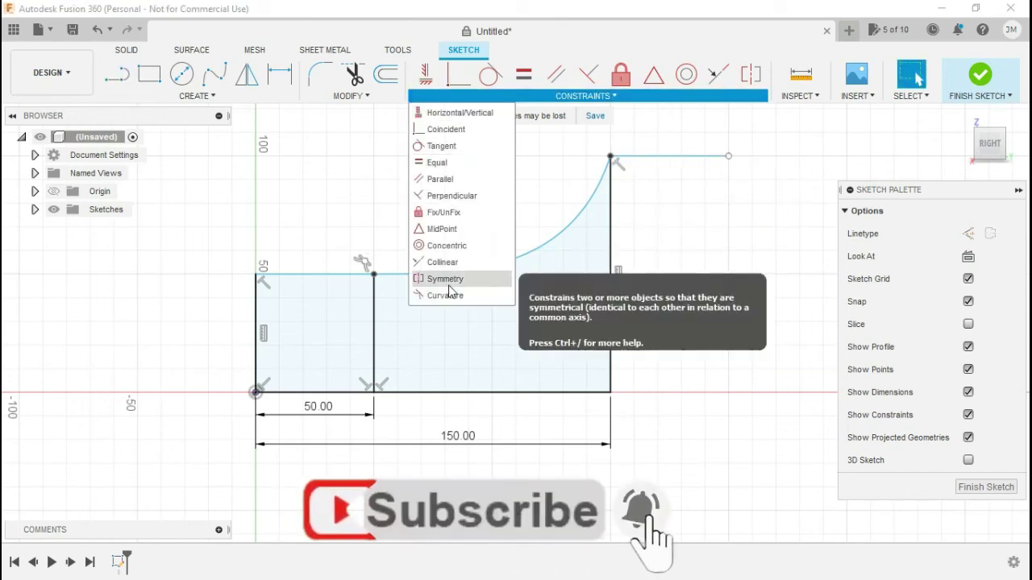
pyautogui.click(448, 295)
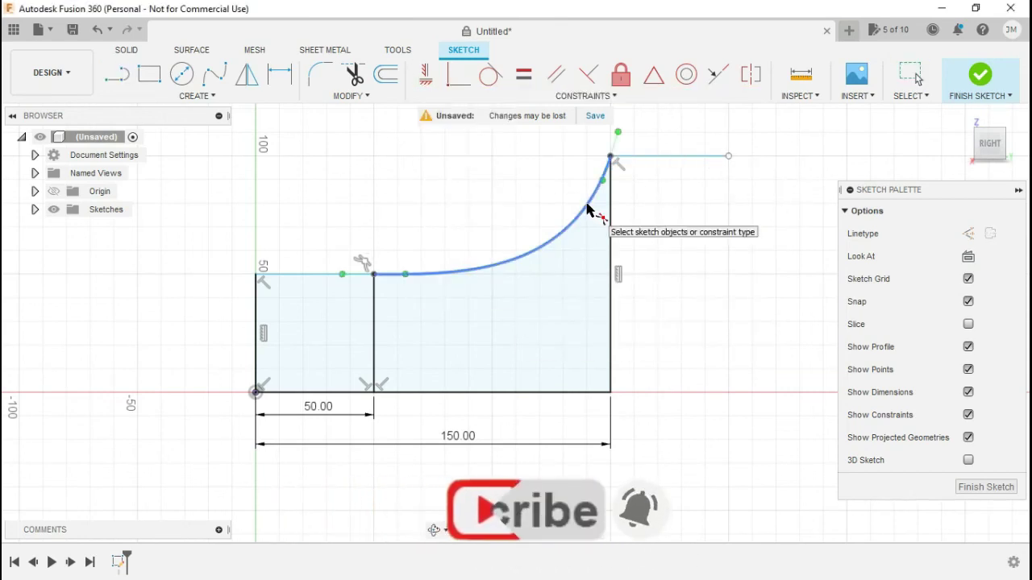
pyautogui.click(588, 210)
pyautogui.click(633, 156)
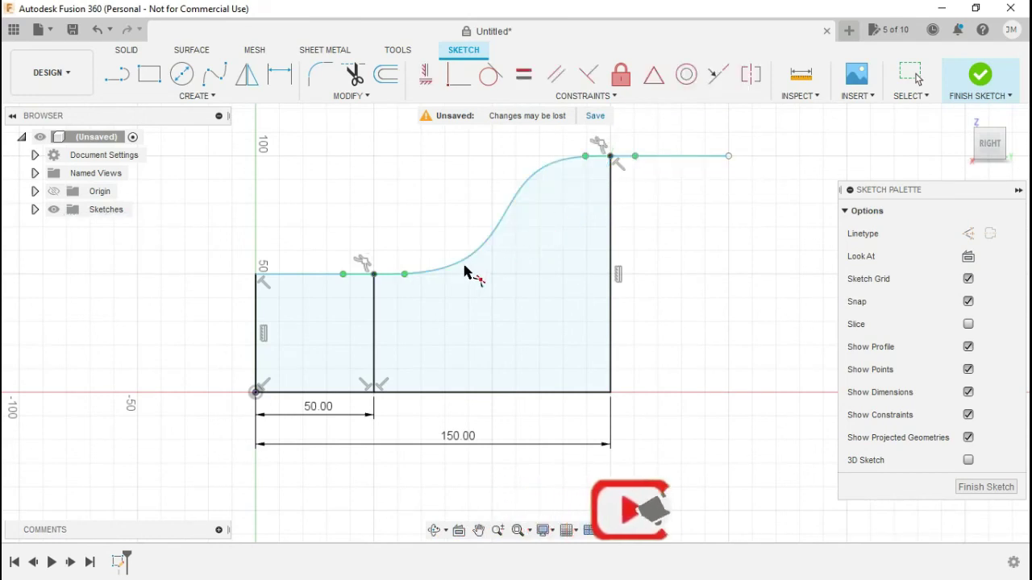
pyautogui.press('Escape')
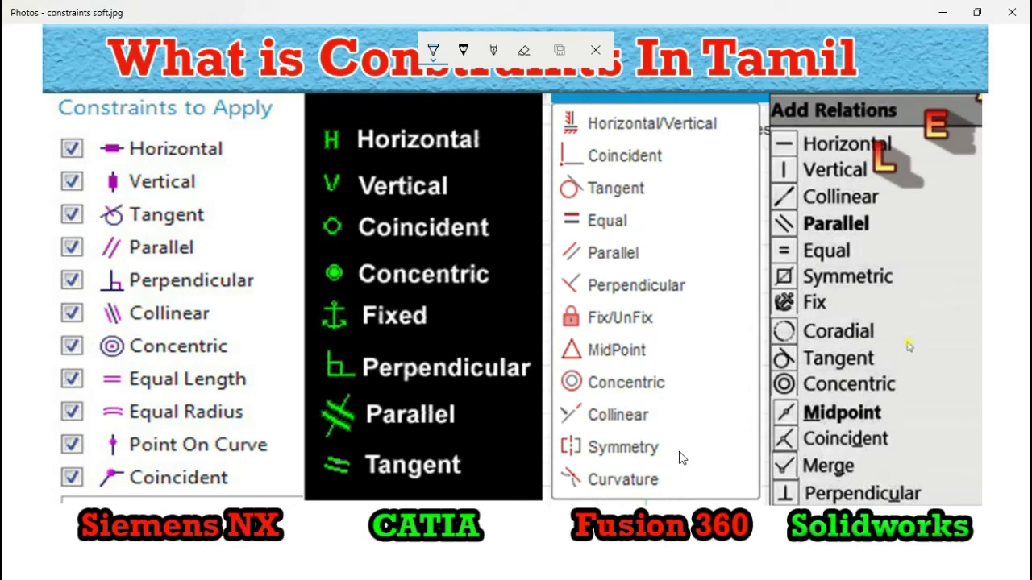
# - Strike through Horizontal and Vertical in the Siemens NX, CATIA, Fusion 360 and Solidworks lists
pyautogui.moveTo(119, 160); pyautogui.dragTo(216, 161)
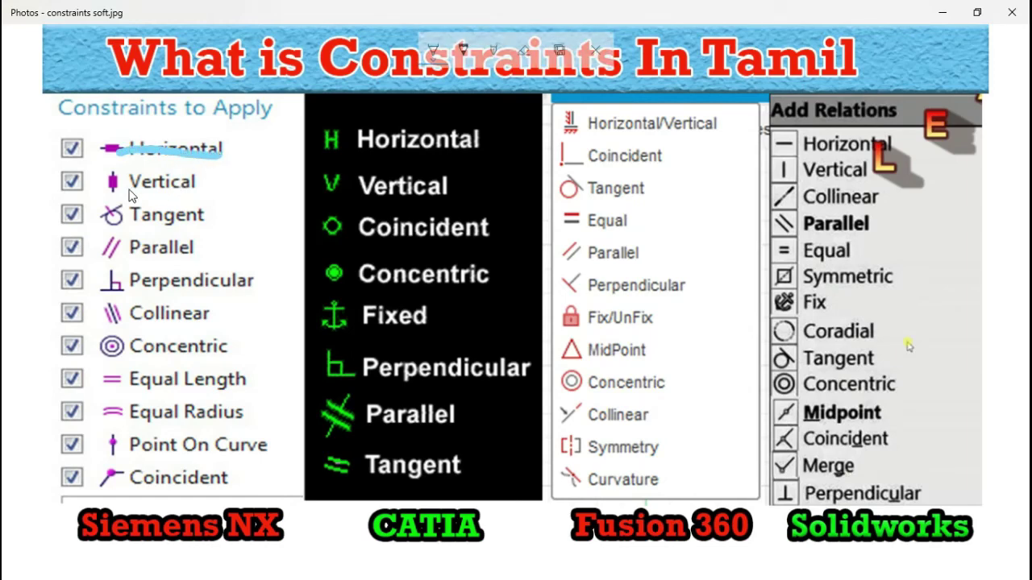
pyautogui.moveTo(126, 183); pyautogui.dragTo(198, 182)
pyautogui.moveTo(360, 143); pyautogui.dragTo(480, 127)
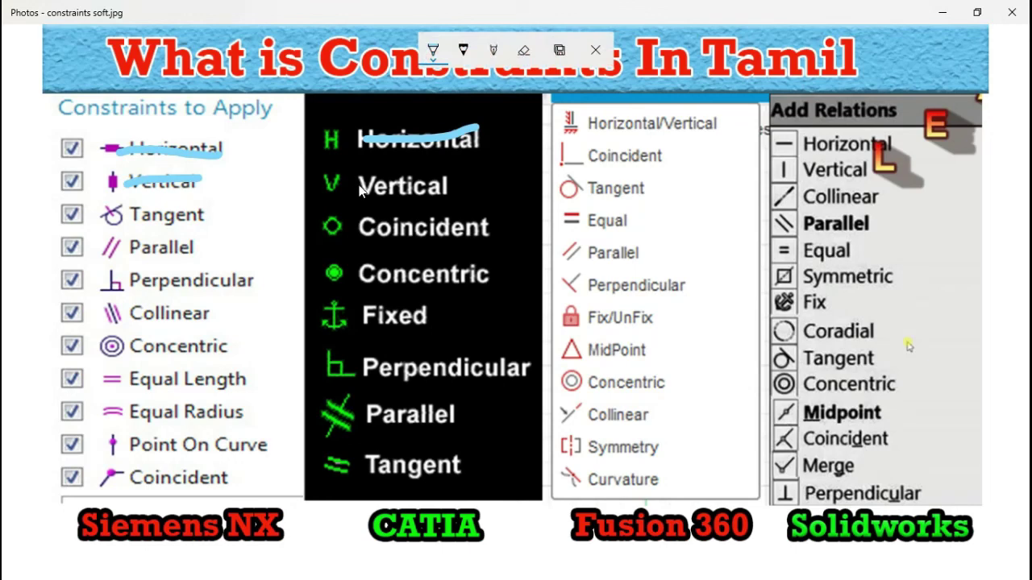
pyautogui.moveTo(357, 184); pyautogui.dragTo(434, 188)
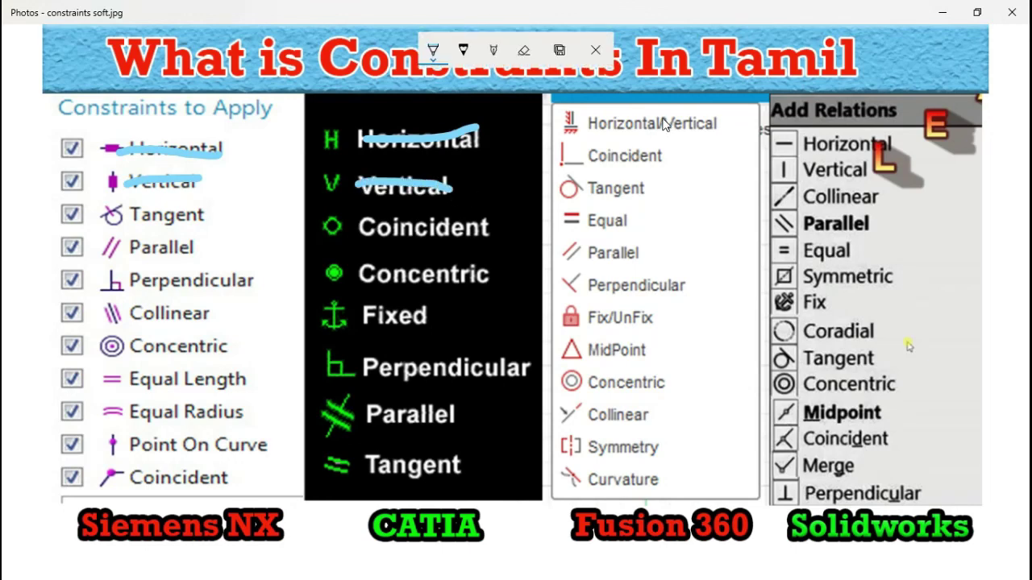
pyautogui.moveTo(596, 129)
pyautogui.mouseDown()
pyautogui.moveTo(587, 123)
pyautogui.moveTo(716, 124)
pyautogui.mouseUp()
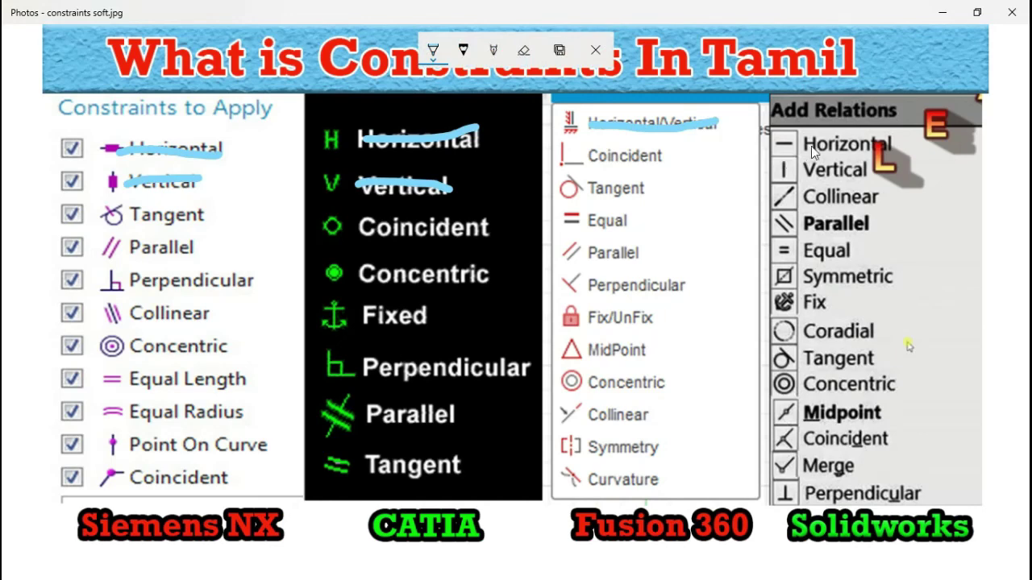
pyautogui.moveTo(807, 145); pyautogui.dragTo(932, 161)
pyautogui.moveTo(802, 169); pyautogui.dragTo(867, 174)
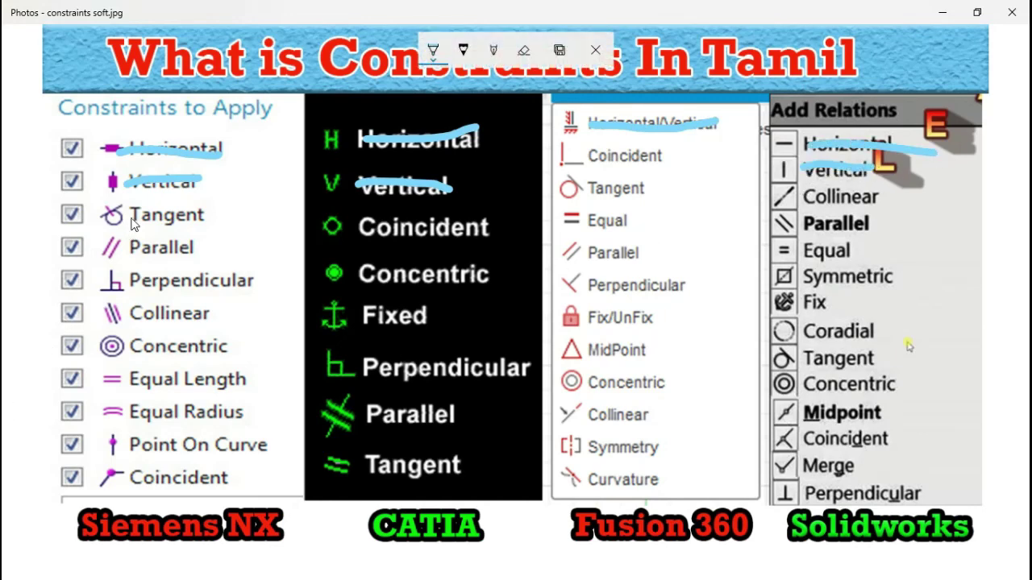
# - Strike through Tangent in all four software lists
pyautogui.moveTo(131, 216); pyautogui.dragTo(210, 214)
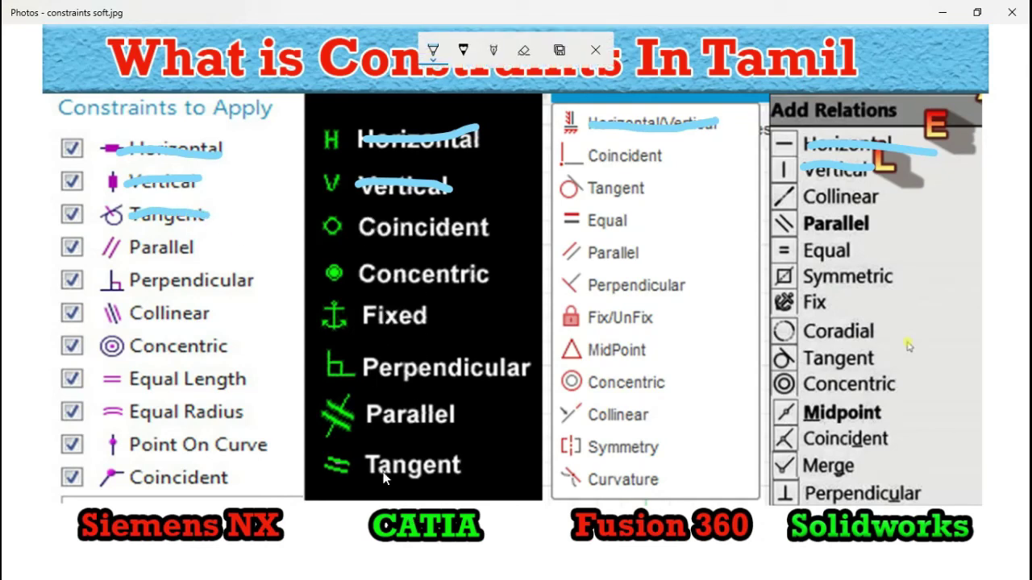
pyautogui.moveTo(364, 469); pyautogui.dragTo(461, 471)
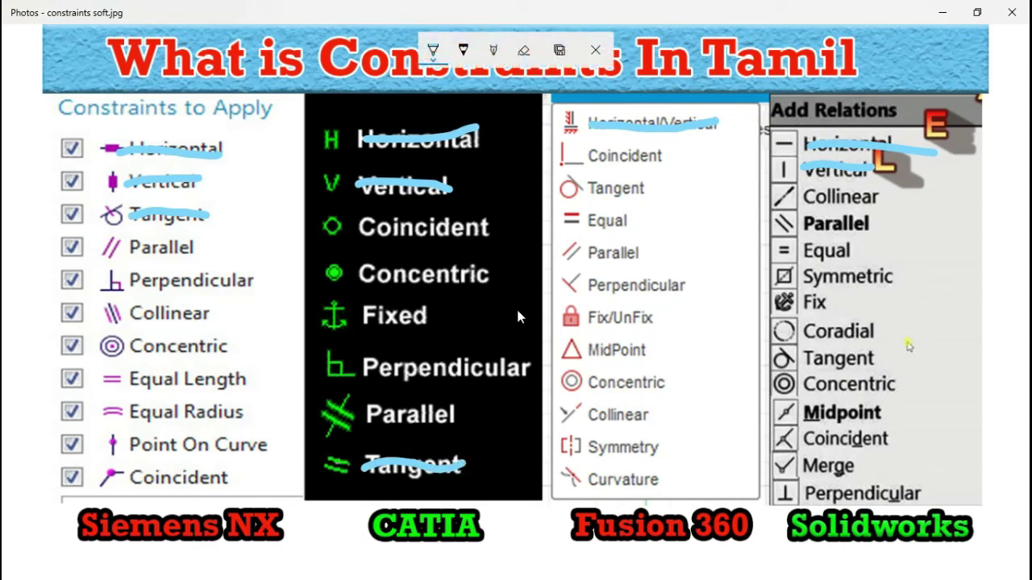
pyautogui.moveTo(587, 188); pyautogui.dragTo(645, 189)
pyautogui.moveTo(807, 355); pyautogui.dragTo(869, 356)
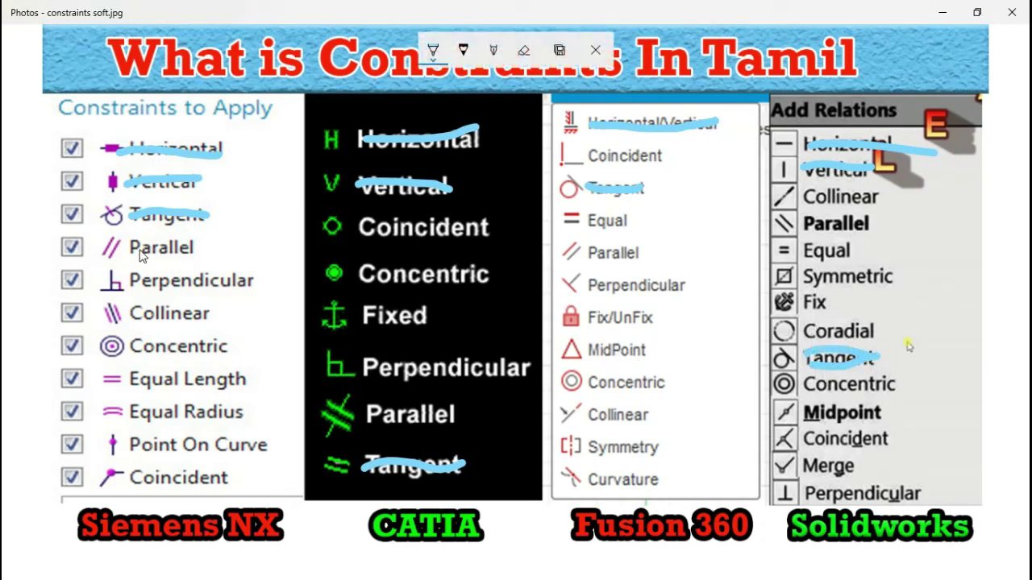
# - Strike through Parallel in the Siemens NX, CATIA, Fusion 360 and Solidworks lists
pyautogui.moveTo(133, 254); pyautogui.dragTo(188, 253)
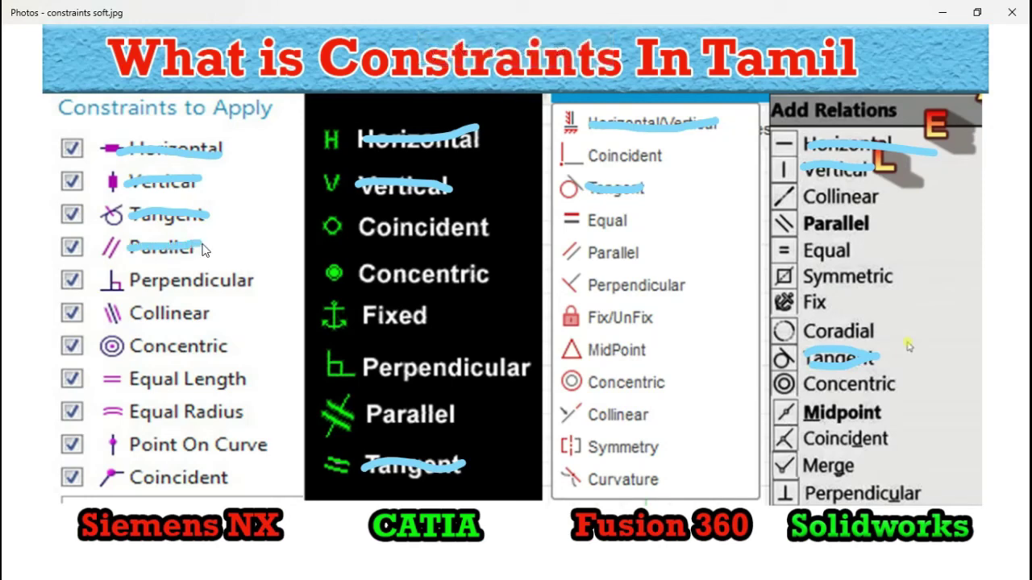
pyautogui.moveTo(345, 421); pyautogui.dragTo(453, 418)
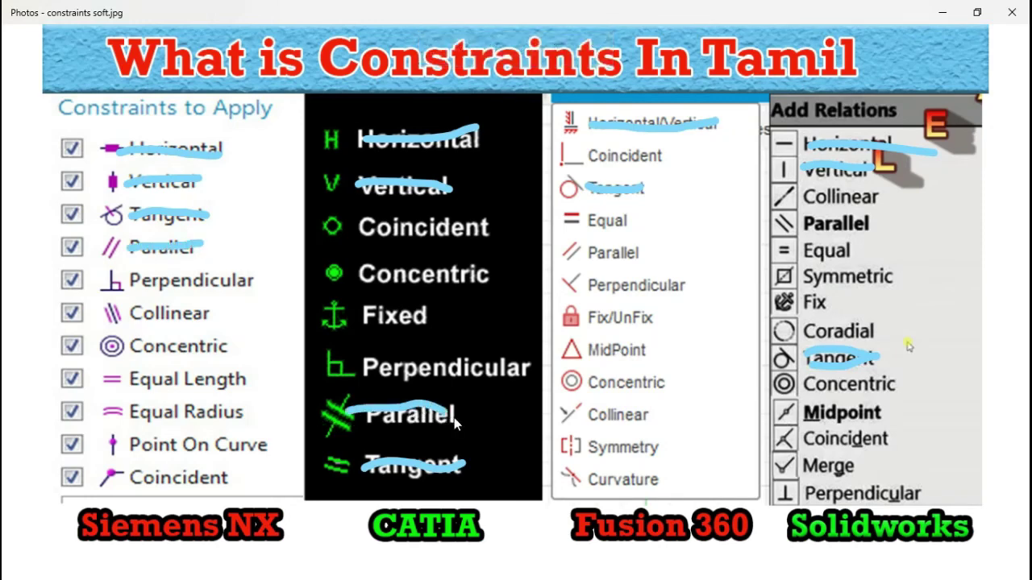
pyautogui.moveTo(589, 255); pyautogui.dragTo(649, 255)
pyautogui.moveTo(804, 226); pyautogui.dragTo(879, 225)
# - Strike through Perpendicular in the Siemens NX, CATIA, Fusion 360 and Solidworks lists
pyautogui.moveTo(134, 282); pyautogui.dragTo(255, 279)
pyautogui.moveTo(364, 374); pyautogui.dragTo(532, 371)
pyautogui.moveTo(588, 287); pyautogui.dragTo(686, 285)
pyautogui.moveTo(811, 496); pyautogui.dragTo(927, 494)
# - Strike through Collinear in Siemens NX and Fusion 360, and Merge in Solidworks
pyautogui.moveTo(132, 316); pyautogui.dragTo(196, 316)
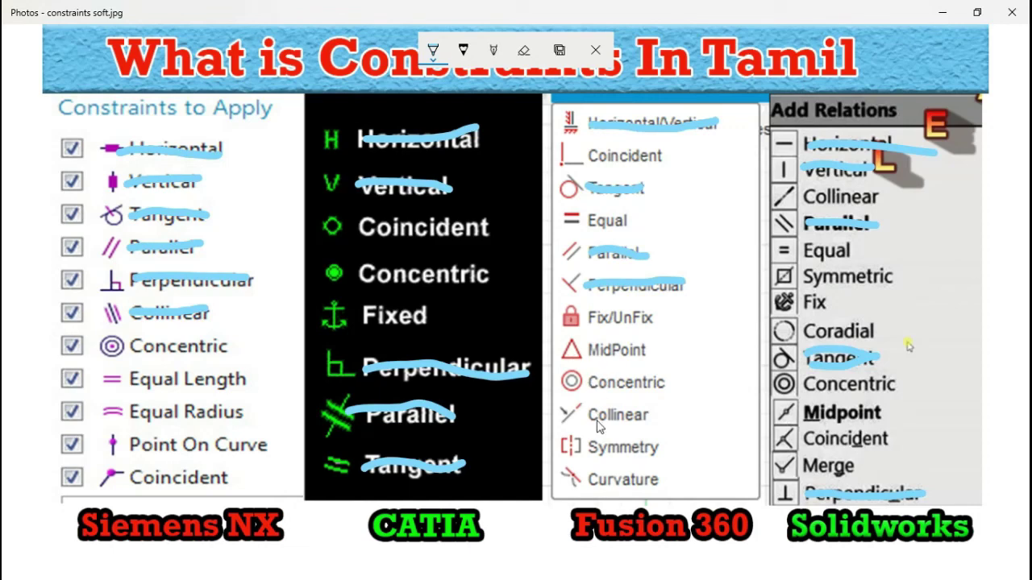
pyautogui.moveTo(587, 416); pyautogui.dragTo(651, 415)
pyautogui.moveTo(804, 467); pyautogui.dragTo(851, 466)
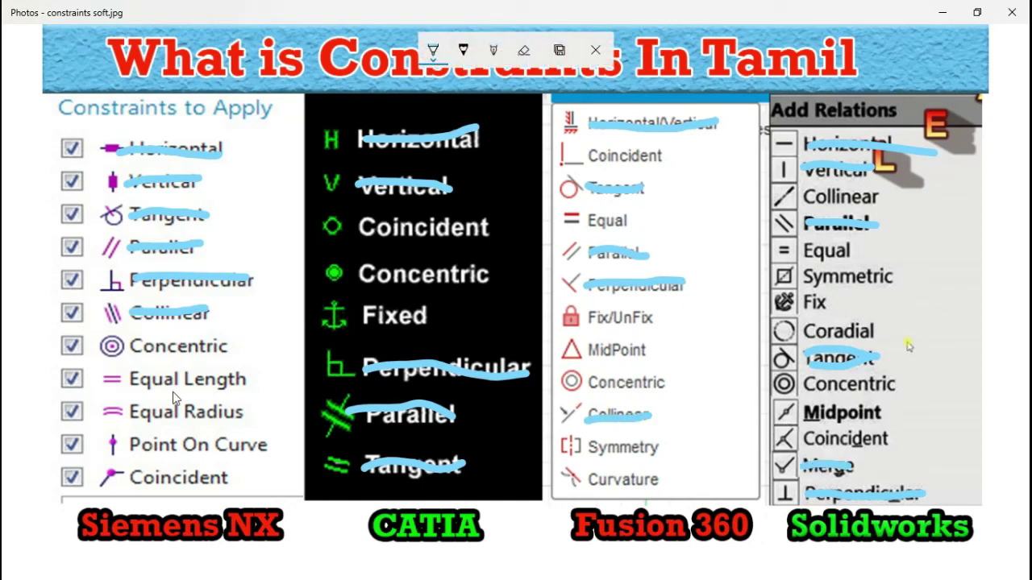